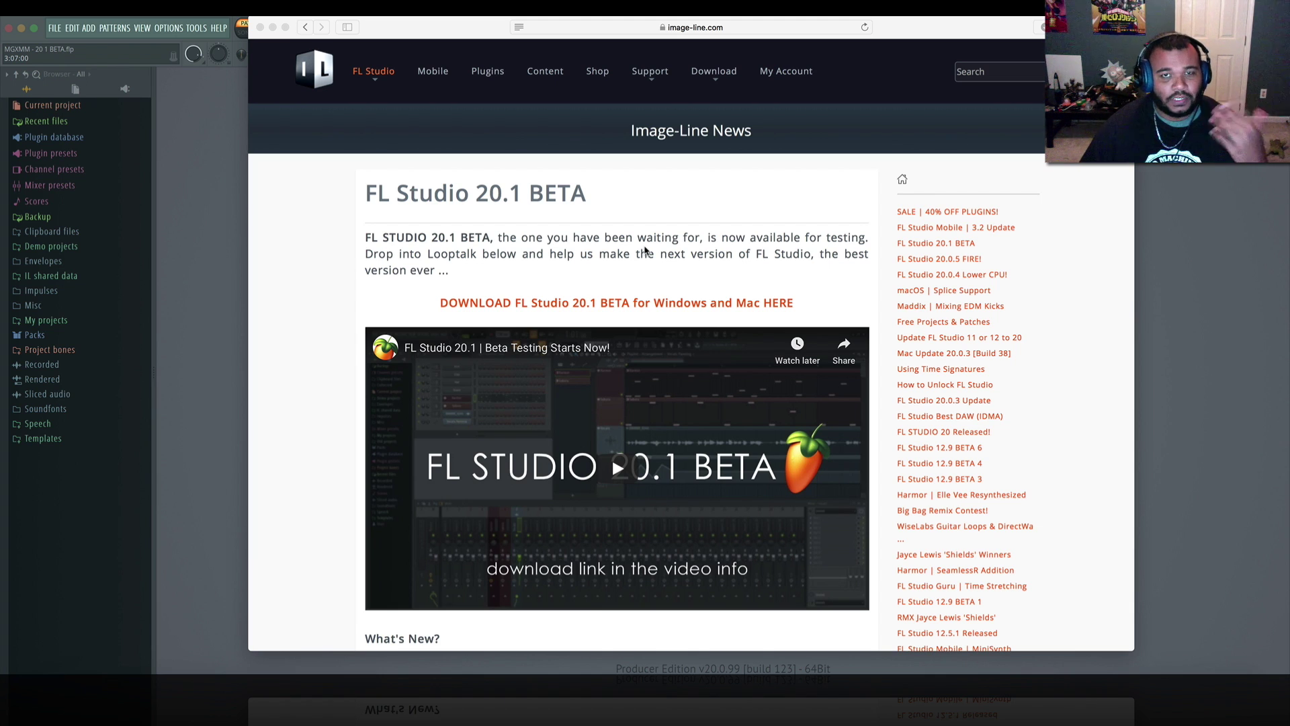
Open the "Independent looping returns to the Stepsequencer" link from the What's New list in a new tab.
scroll(644, 250, "down", 3)
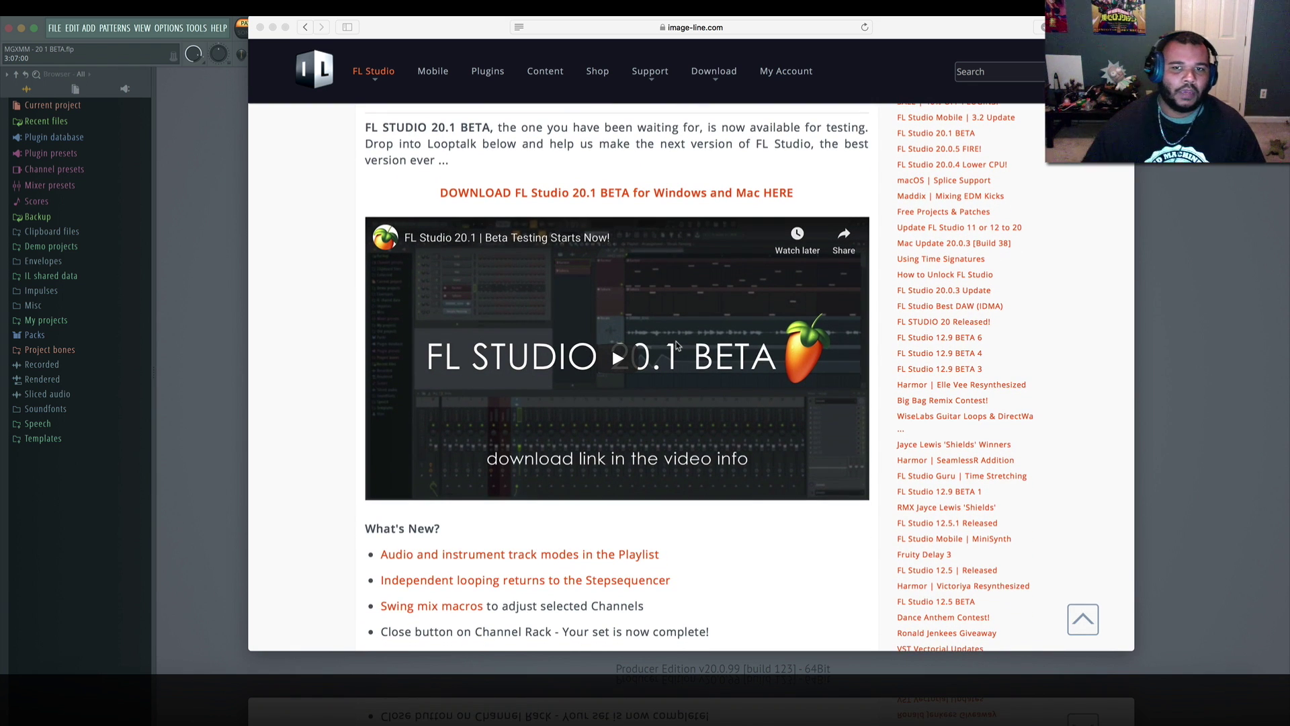
scroll(691, 334, "down", 1)
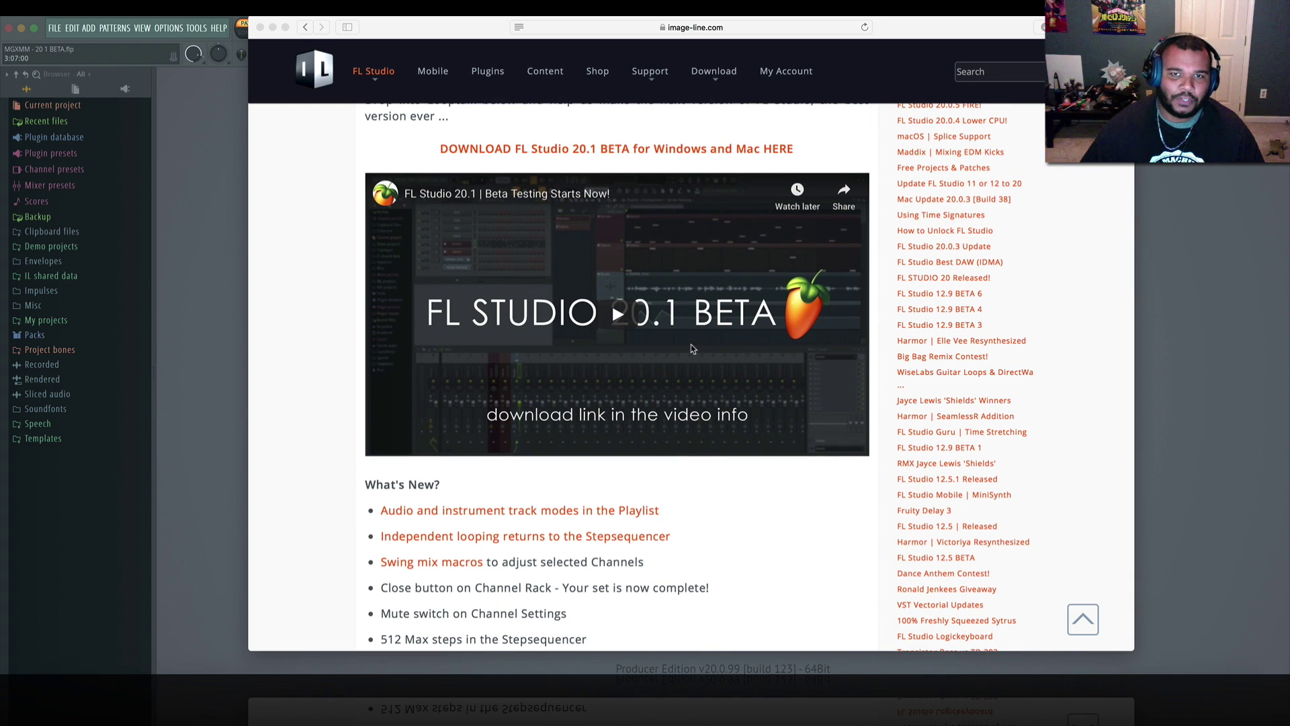
scroll(691, 346, "down", 2)
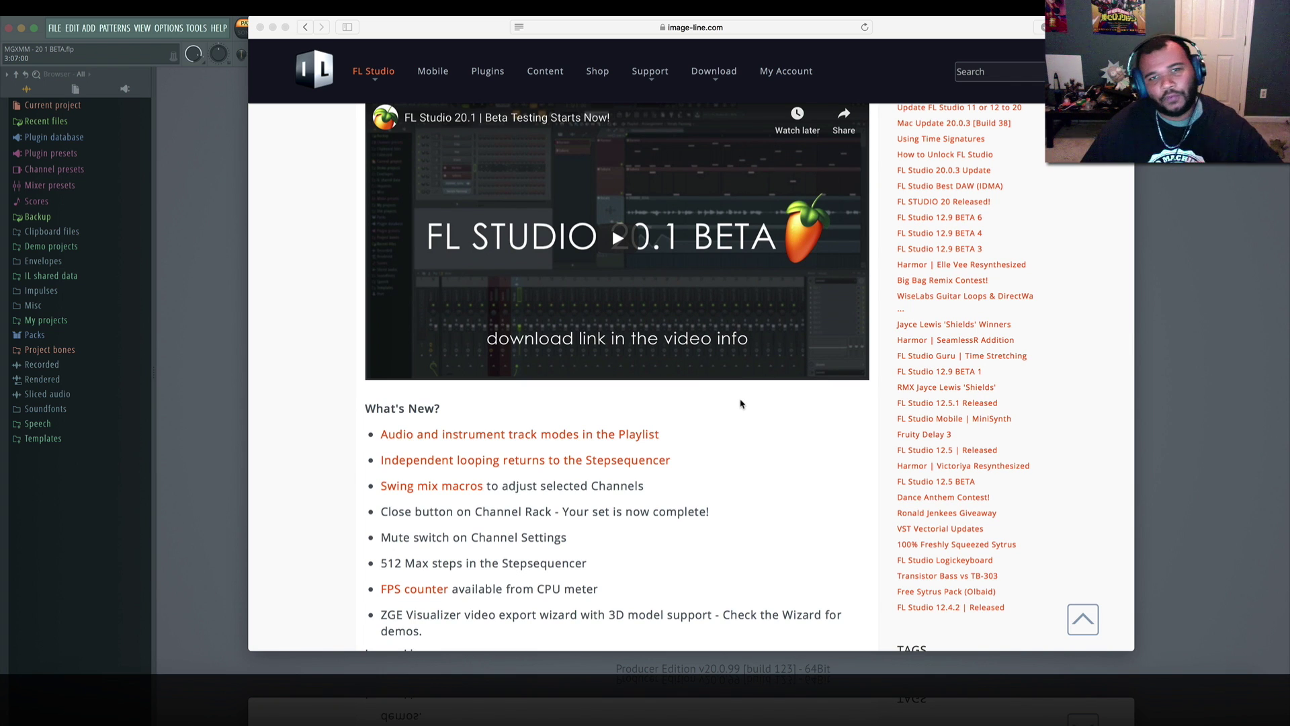
scroll(734, 427, "down", 2)
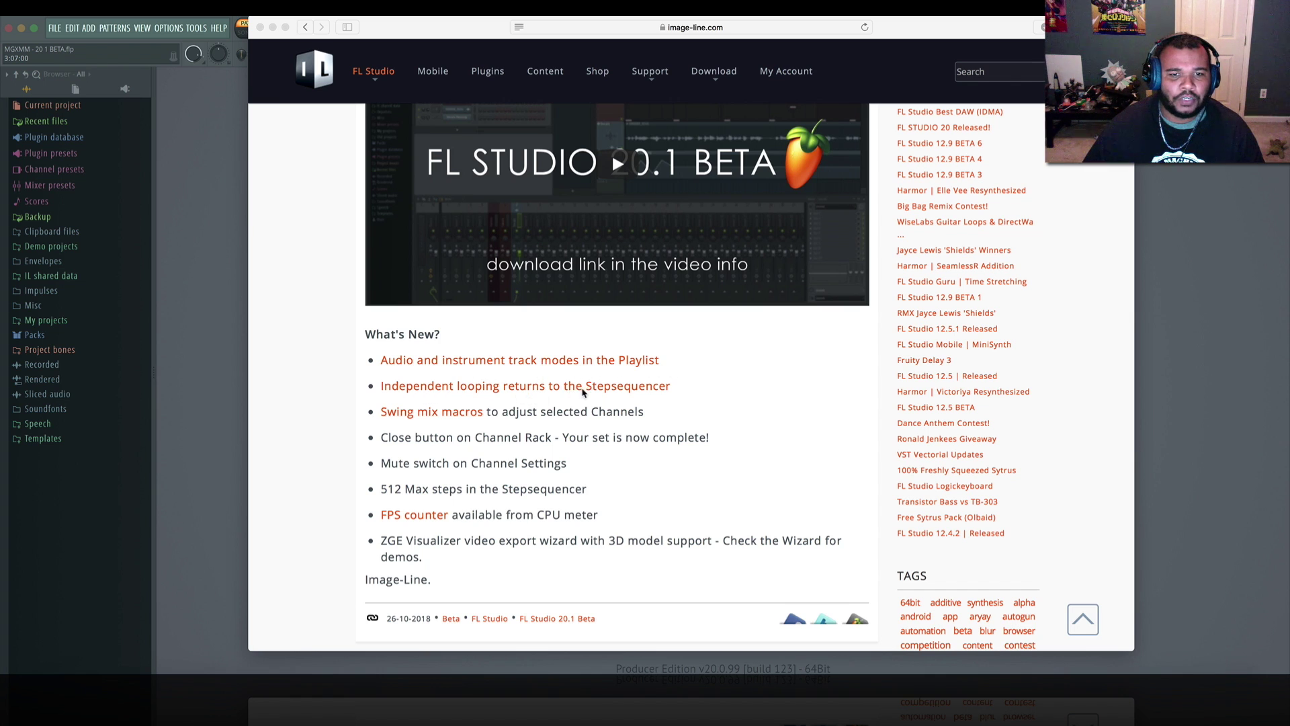
right_click(497, 388)
left_click(539, 393)
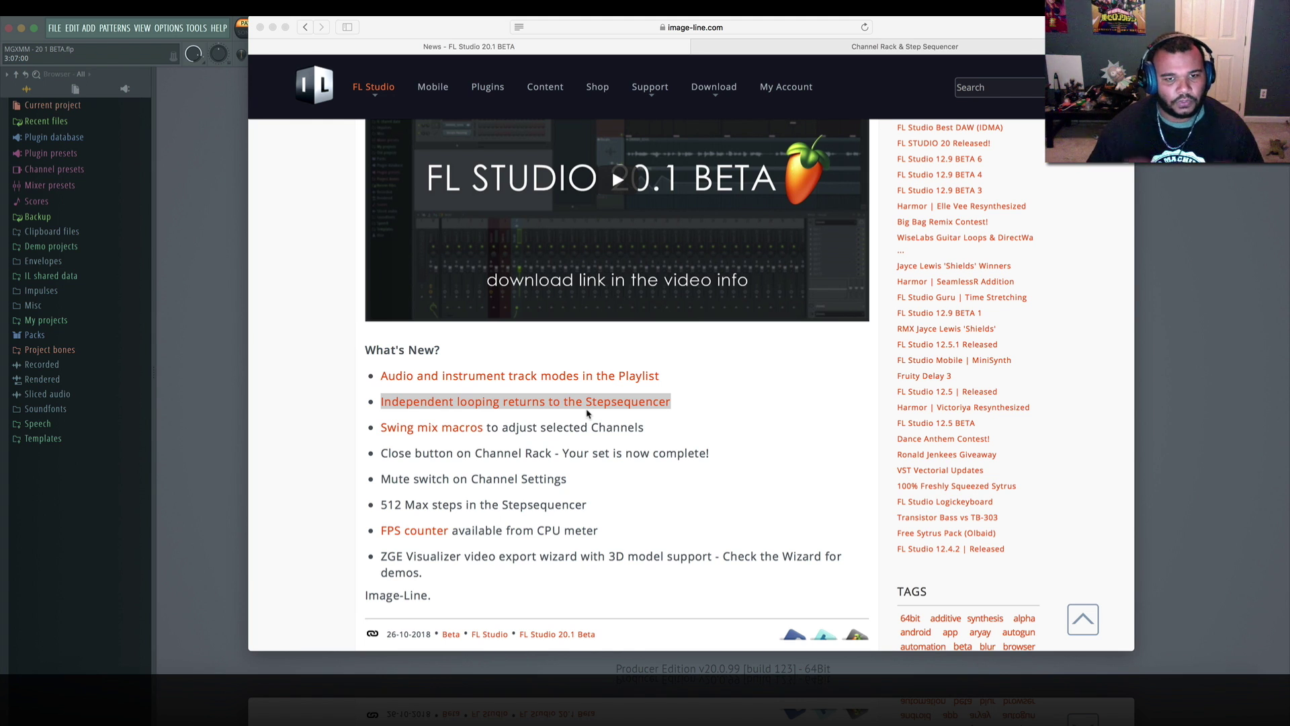
Read the What's New entries on swing mix macros, the Channel Rack close button, the mute switch and maximum Stepsequencer steps.
left_click(520, 432)
left_click_drag(649, 431, 552, 428)
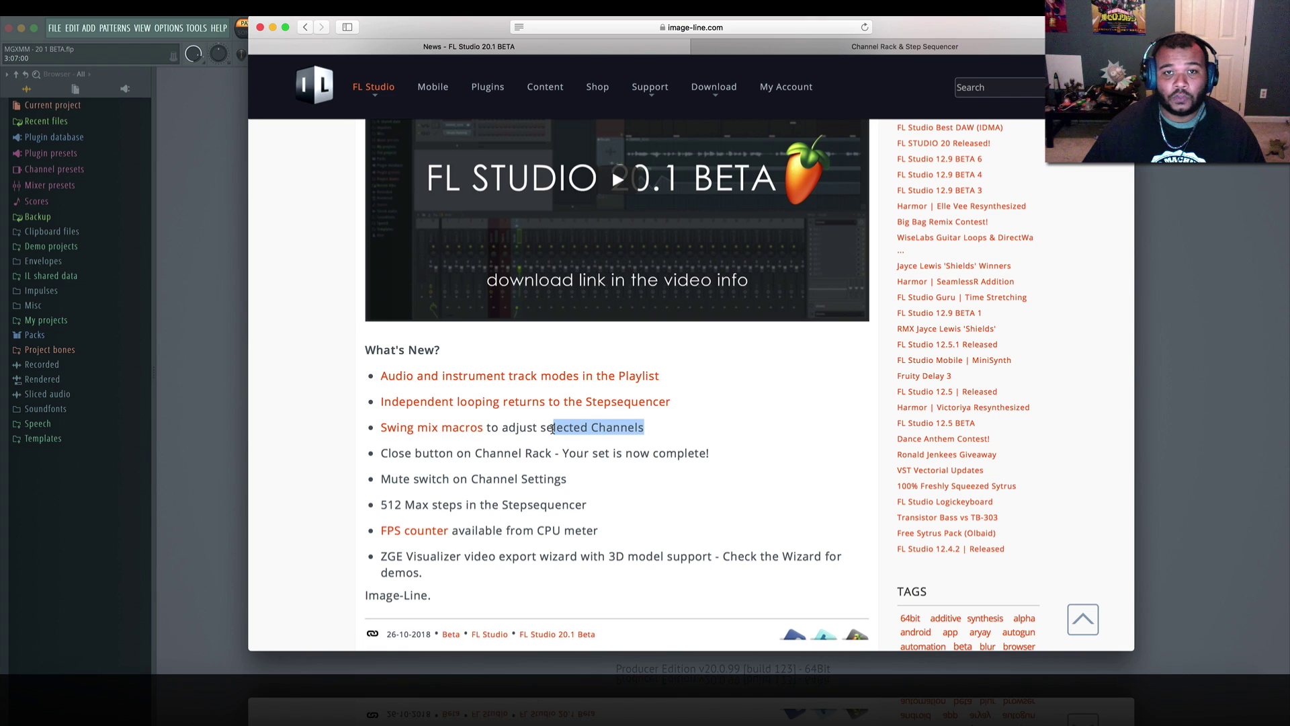
left_click(648, 437)
left_click_drag(472, 454, 555, 455)
left_click_drag(388, 454, 556, 456)
left_click_drag(380, 480, 568, 483)
left_click_drag(381, 505, 596, 503)
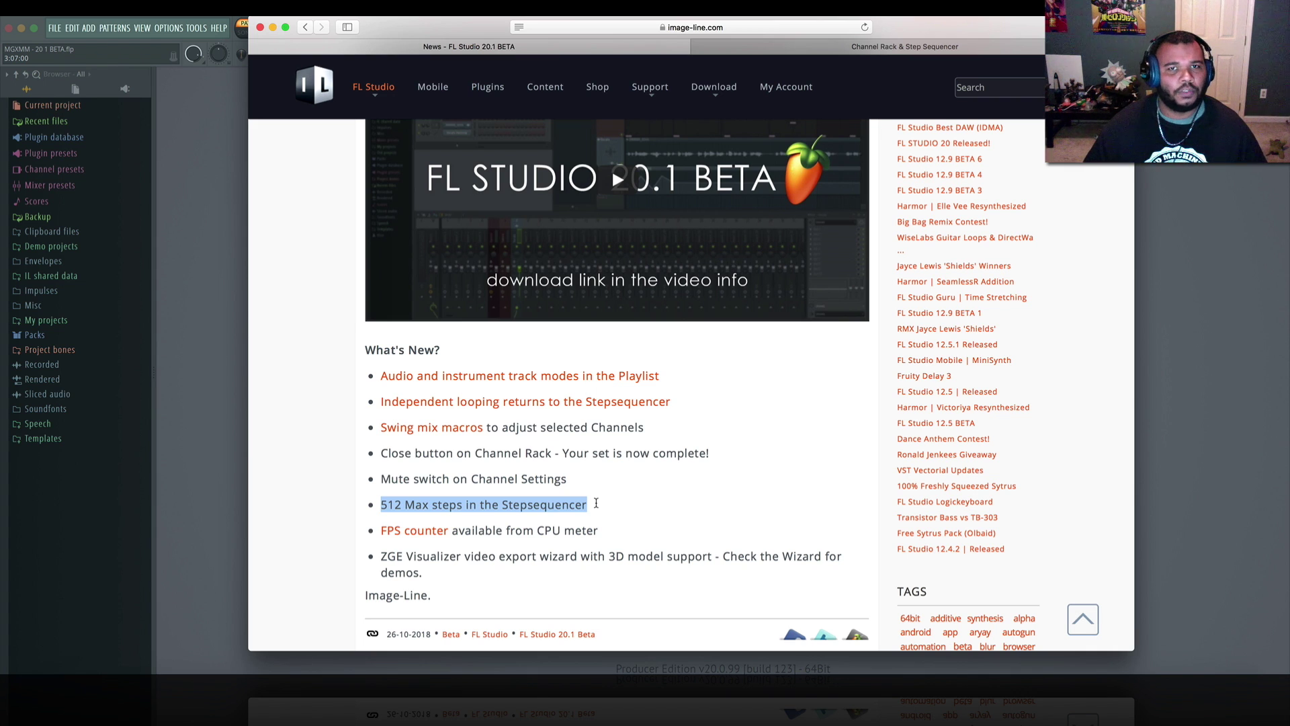
left_click_drag(595, 503, 369, 508)
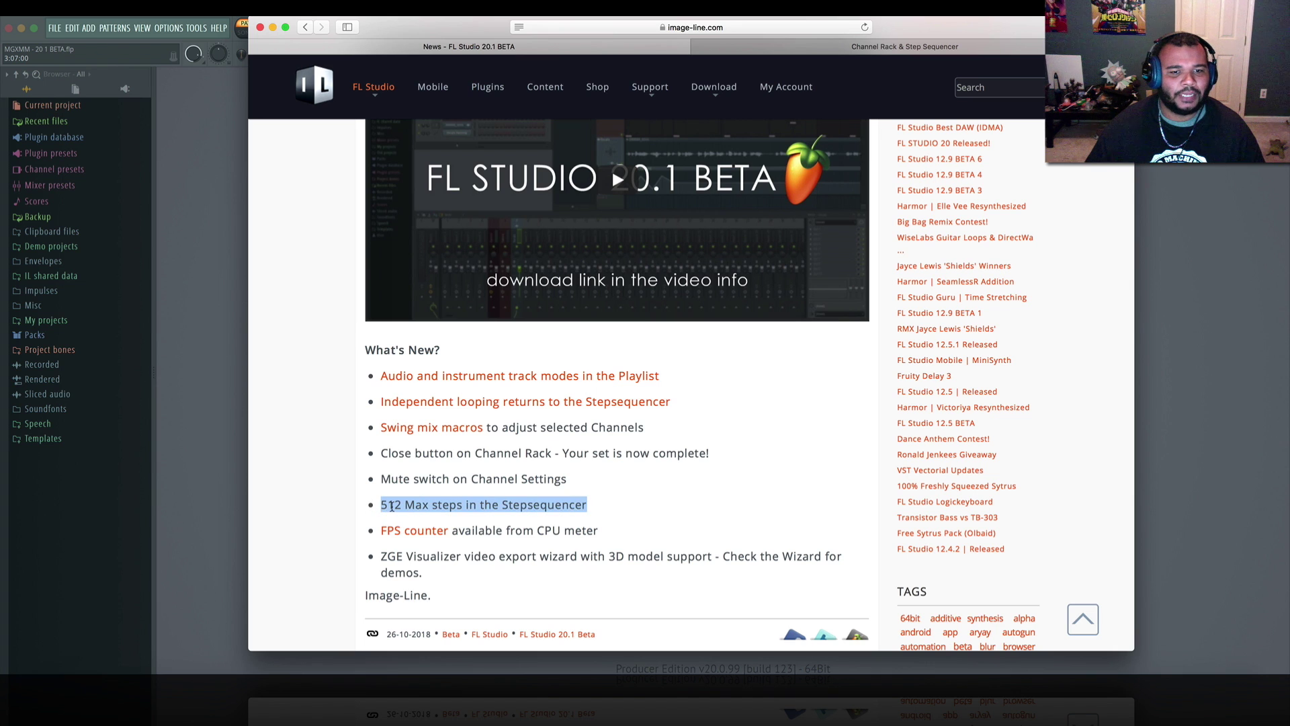
left_click_drag(381, 506, 609, 505)
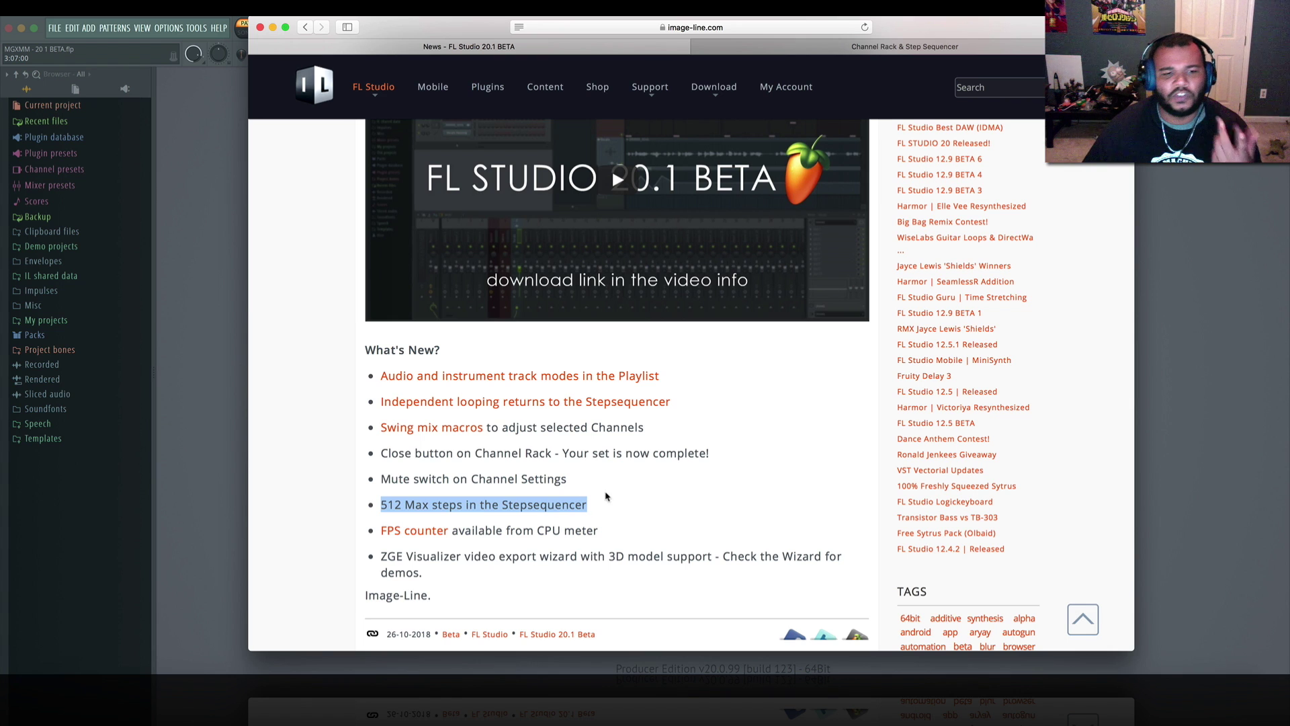
Read the What's New entries on the FPS counter and the ZGE Visualizer video export wizard.
left_click(405, 546)
left_click_drag(603, 534, 472, 531)
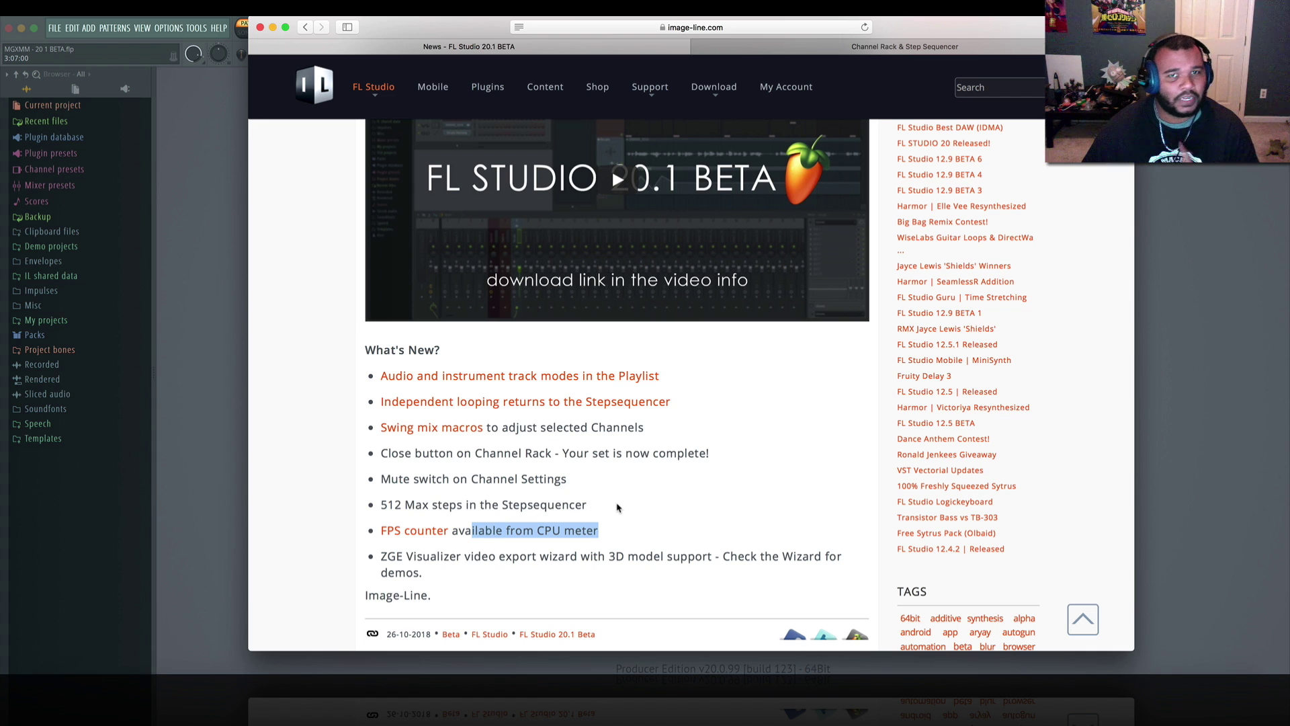
left_click_drag(380, 557, 481, 558)
left_click(481, 557)
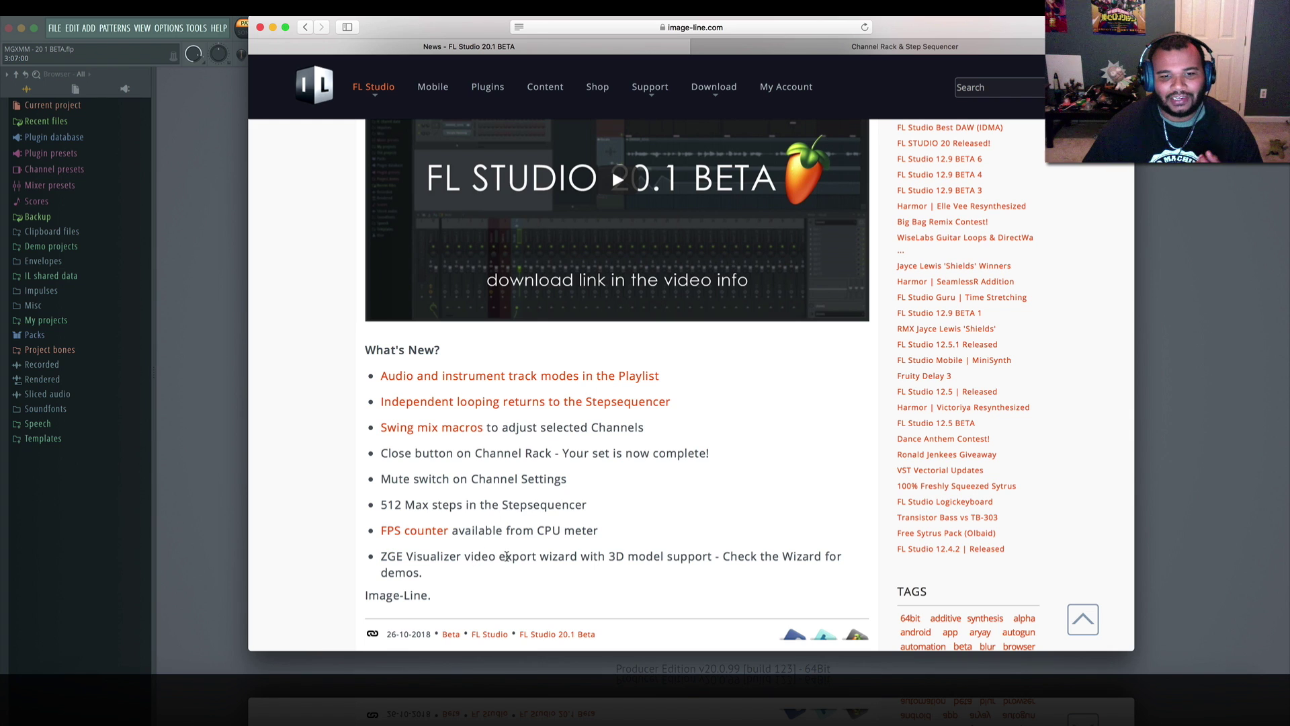
left_click_drag(608, 556, 703, 555)
left_click_drag(422, 572, 381, 559)
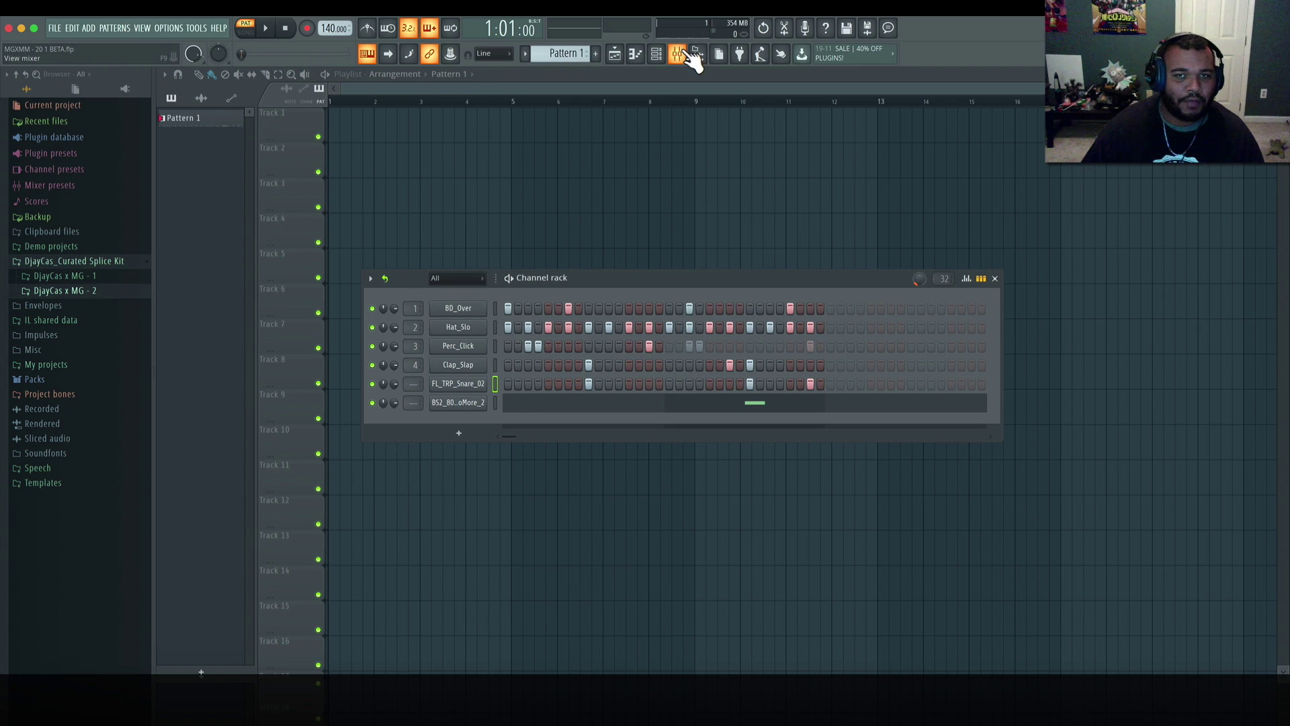
Switch to FL Studio, show the mixer in a narrower window beside the browser and select the Master track.
left_click(690, 54)
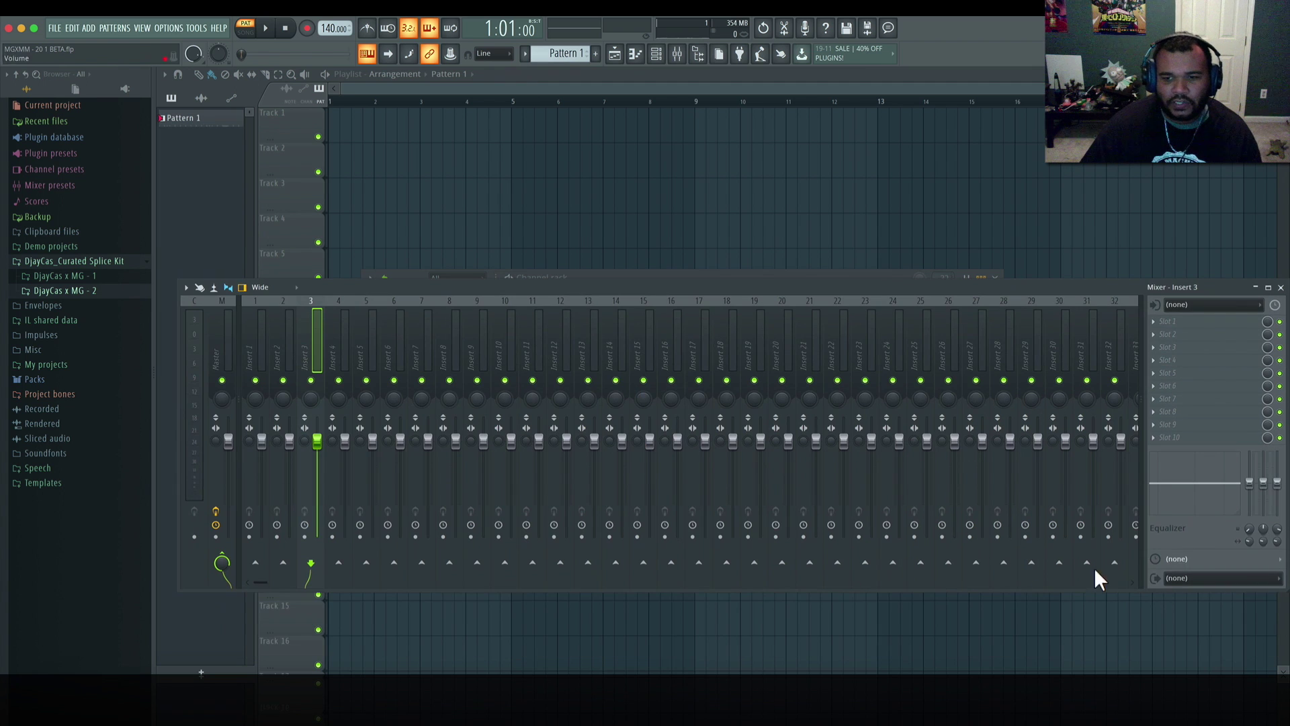
left_click_drag(1284, 588, 851, 646)
left_click_drag(648, 285, 897, 269)
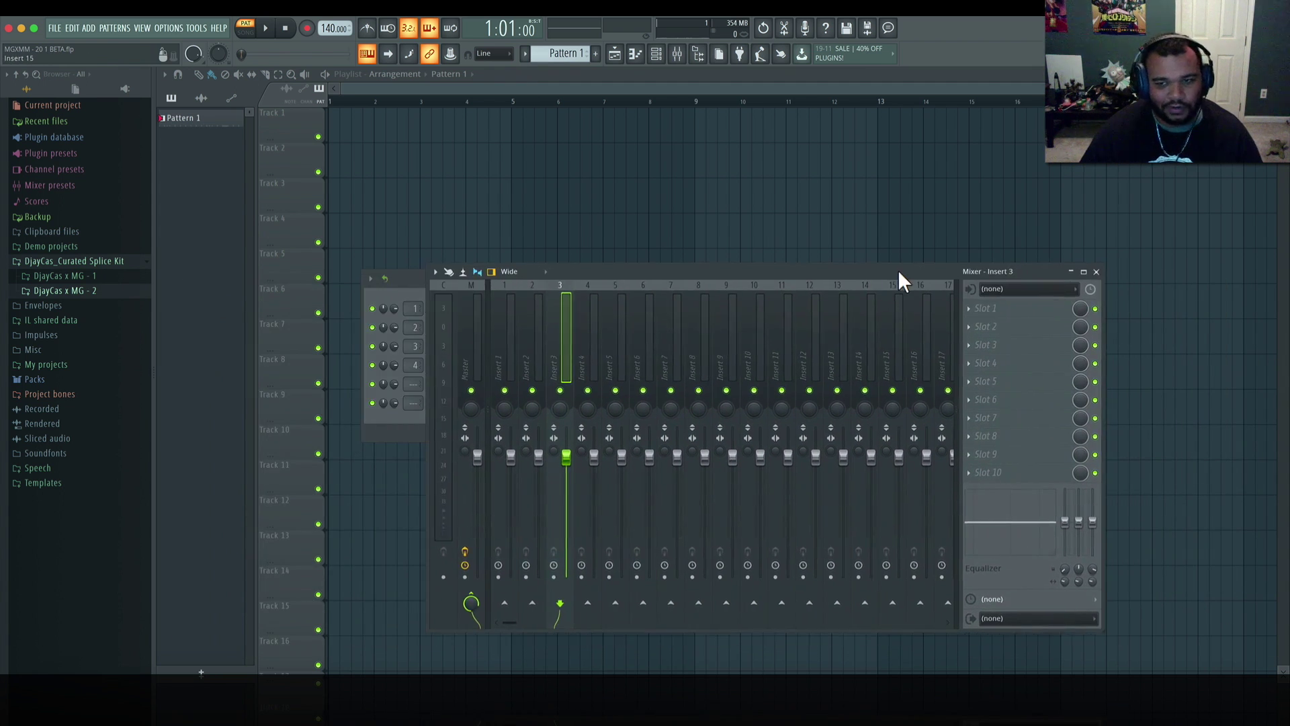
left_click(470, 348)
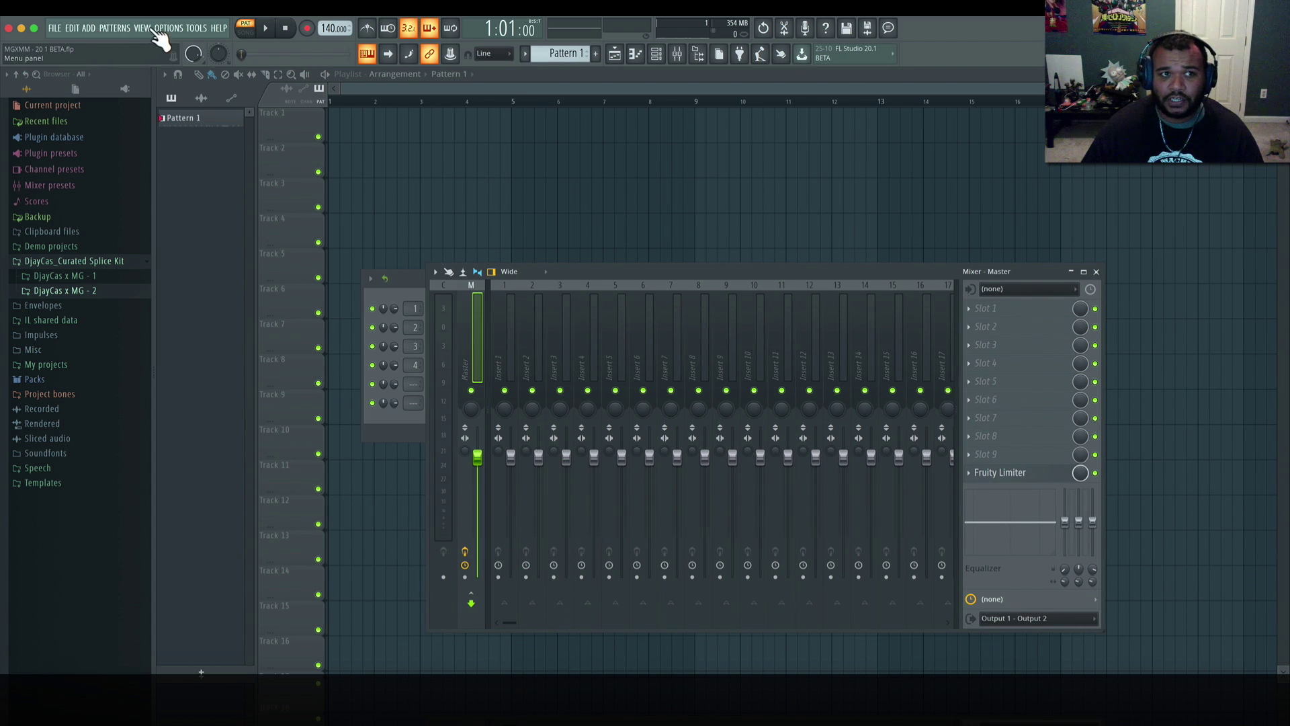
Examine the Minimal project templates offered for starting a new project.
left_click(178, 31)
mouse_move(191, 29)
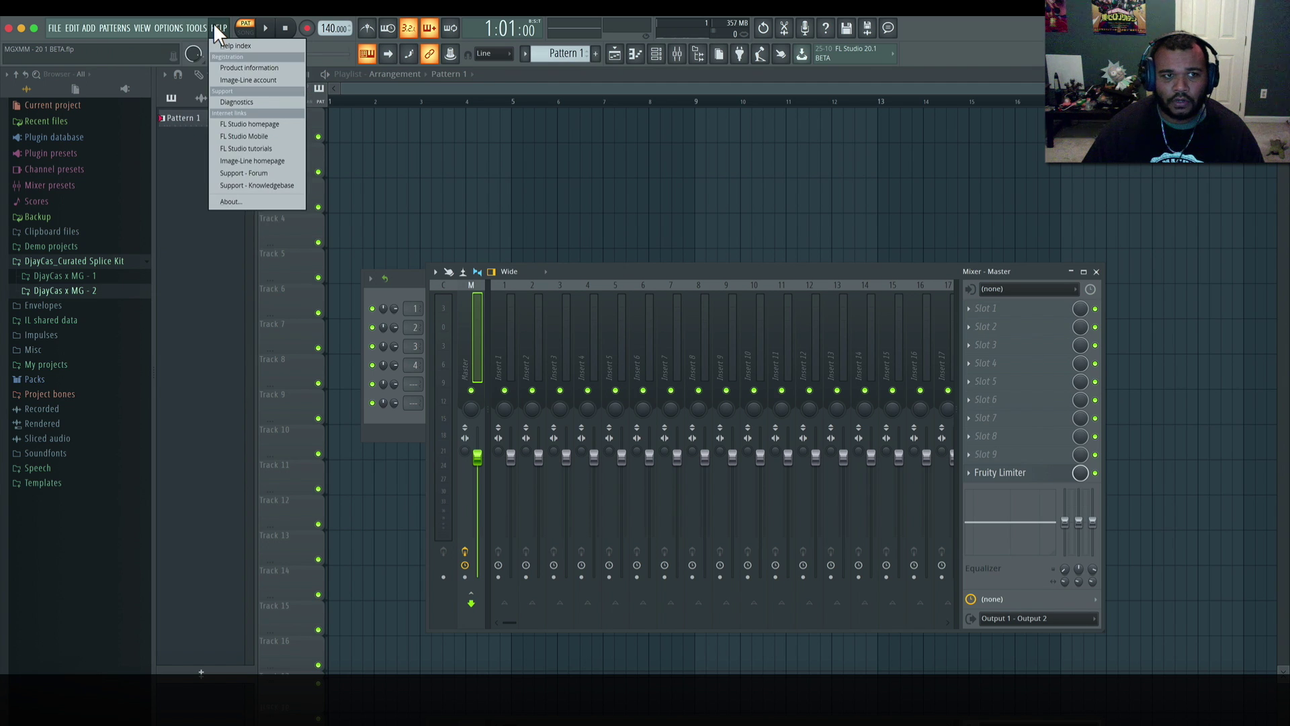
mouse_move(53, 28)
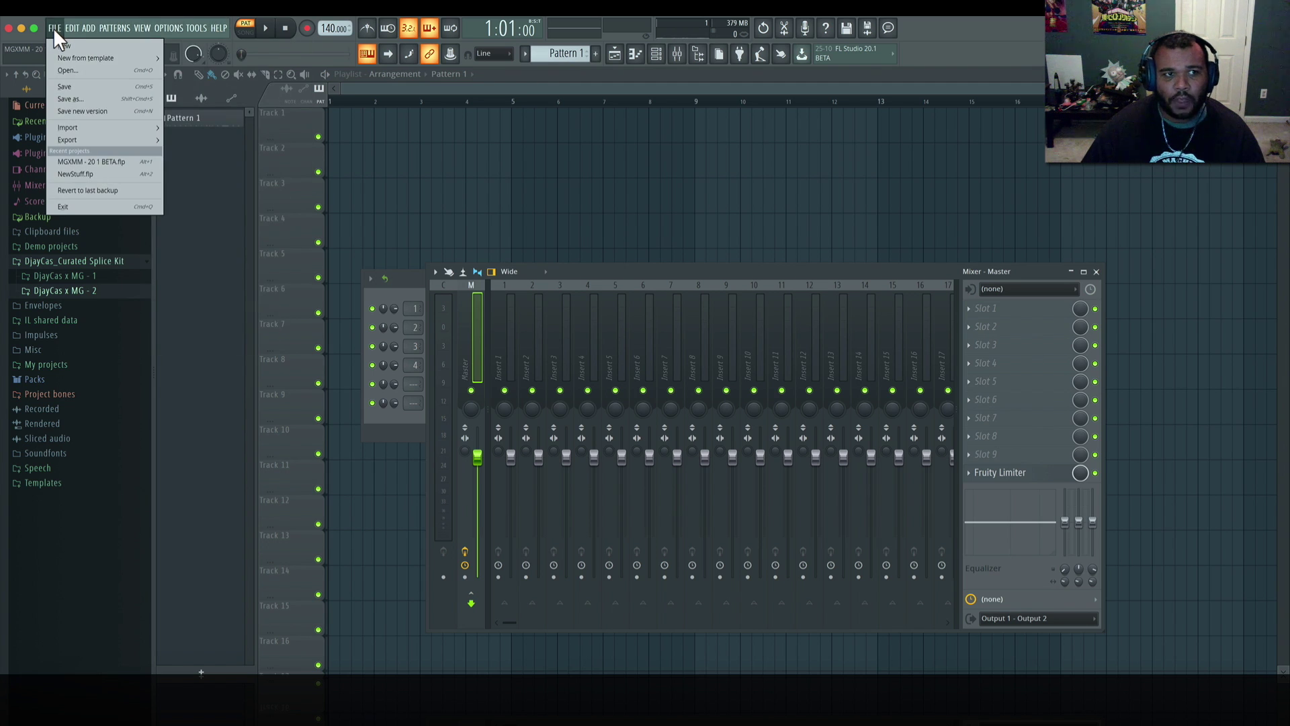
left_click(55, 31)
left_click(54, 25)
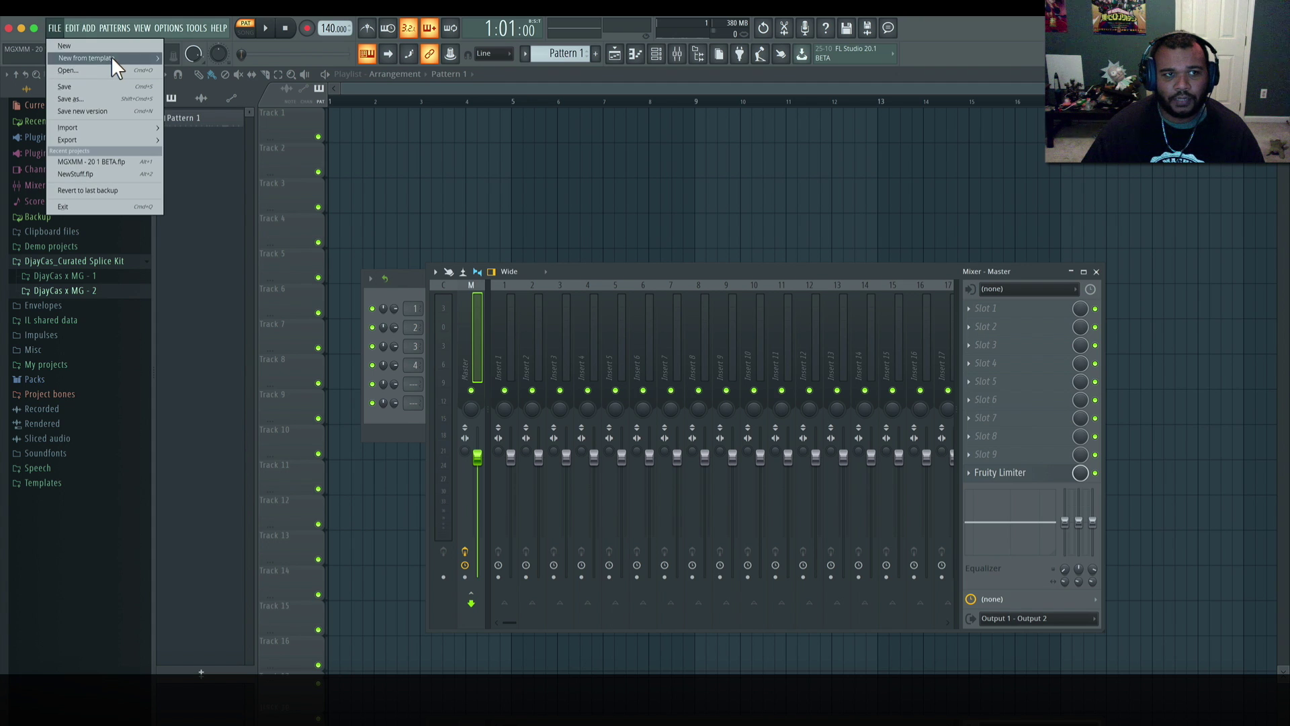
mouse_move(111, 58)
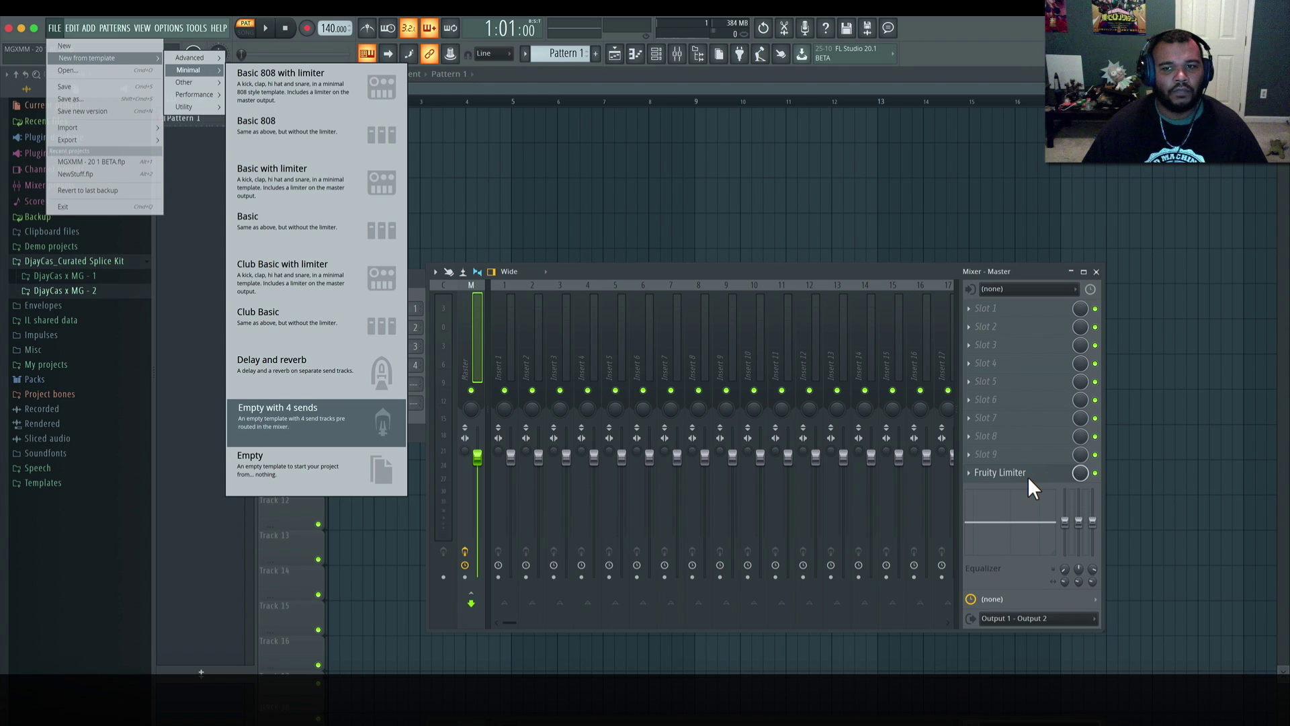
left_click(300, 417)
Load ZGameEditor Visualizer into slot 1 of the Master track and arrange its editor and preview windows side by side.
left_click(973, 308)
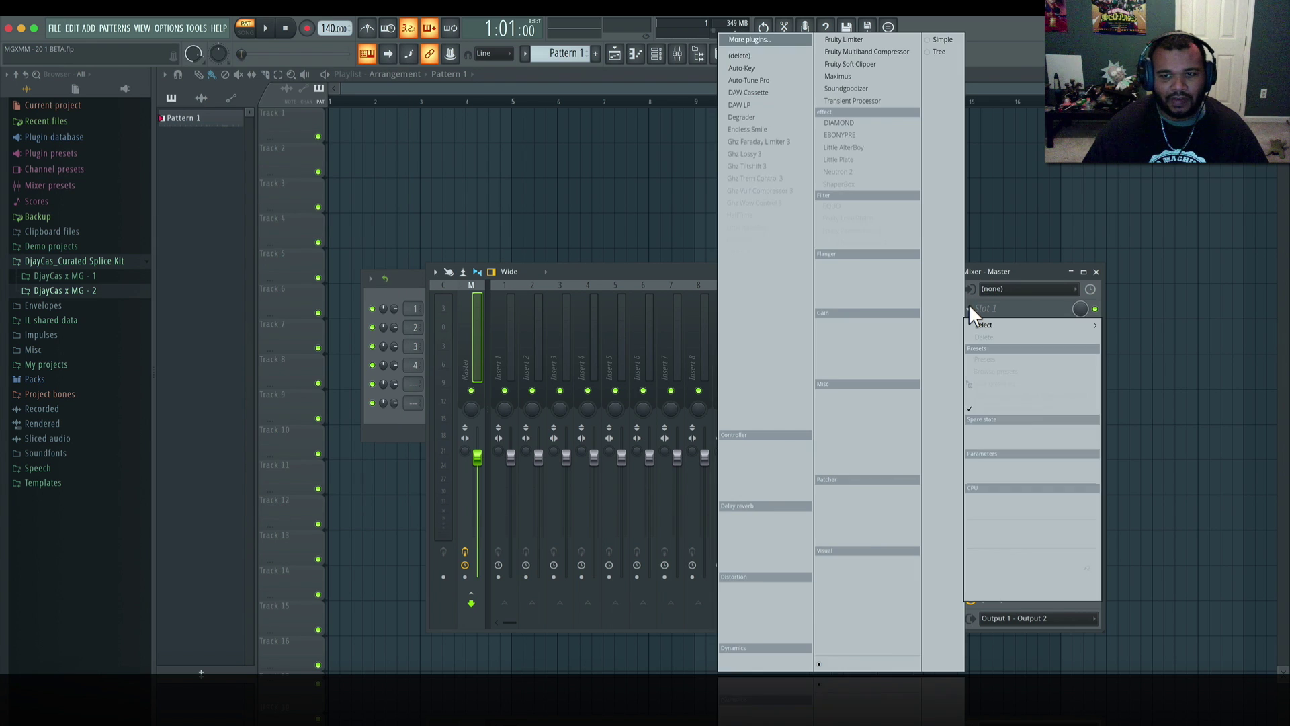
left_click(858, 647)
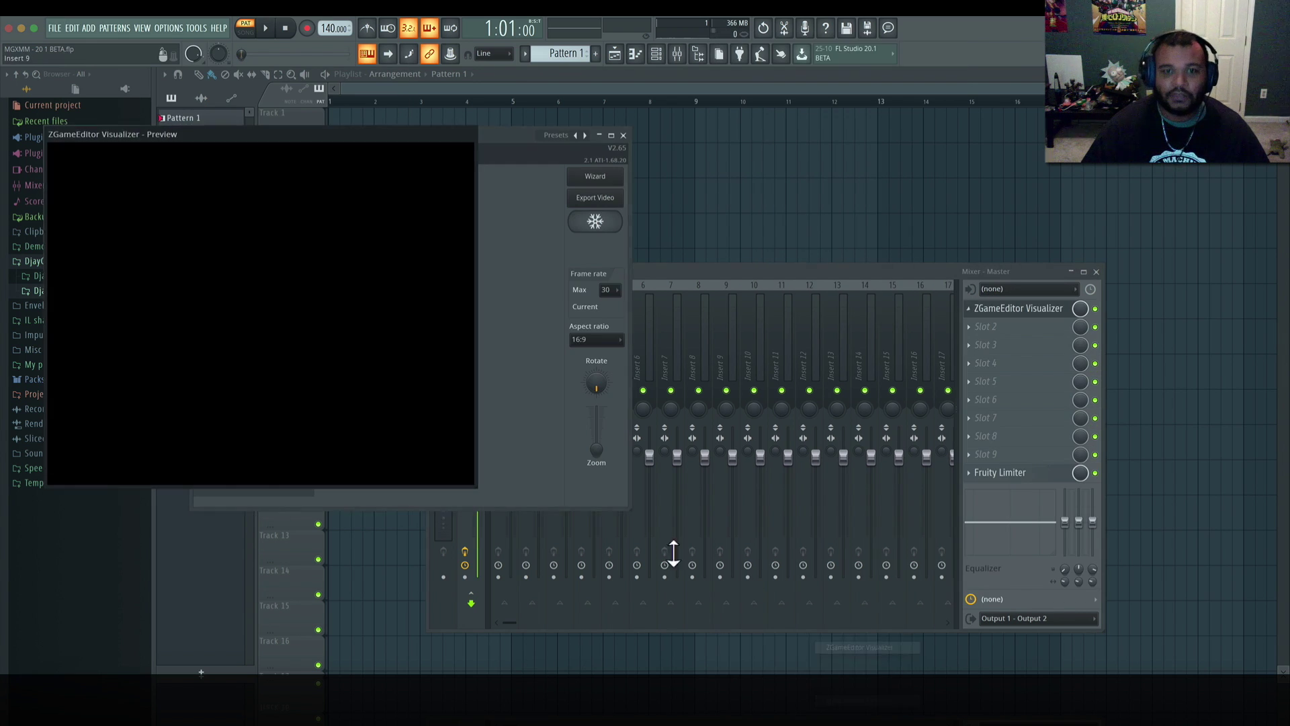
left_click_drag(430, 141, 1064, 144)
left_click_drag(501, 138, 526, 182)
left_click_drag(862, 142, 848, 217)
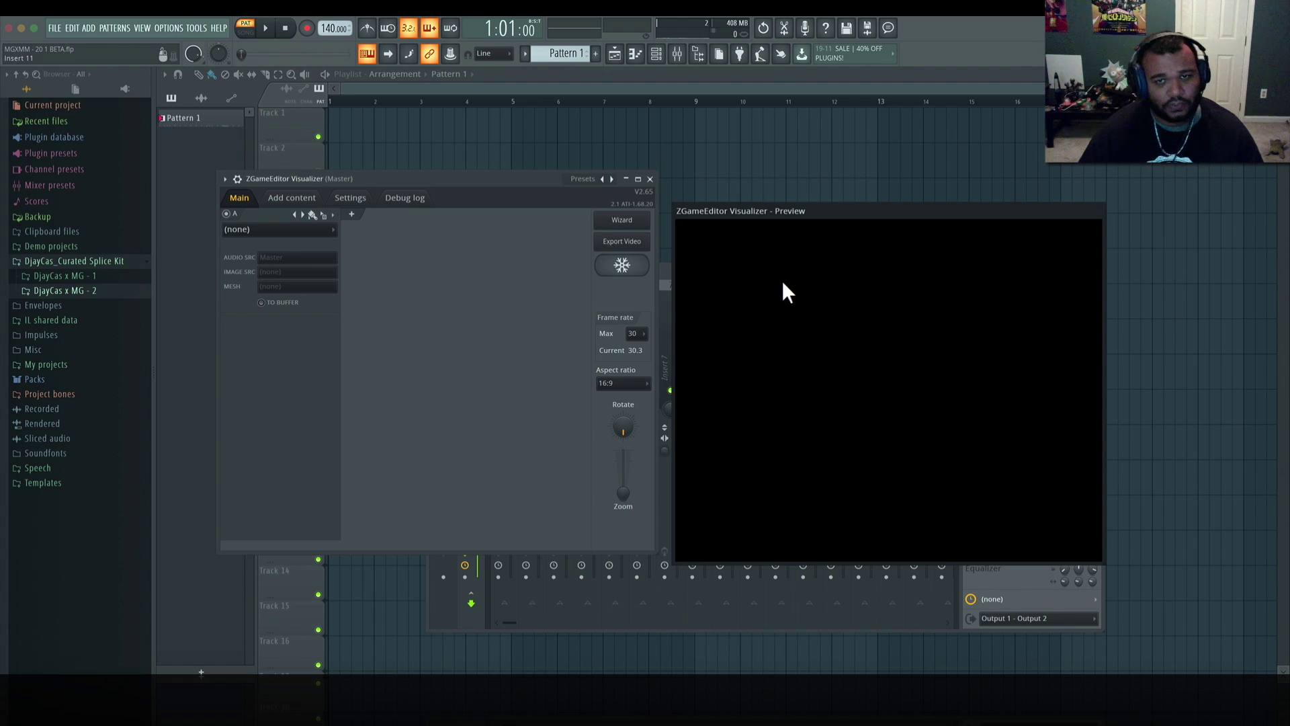
Open the visualizer's export video wizard and preview layout presets including Blue Flowers, InfoGraphics and Sunrise.
left_click(623, 222)
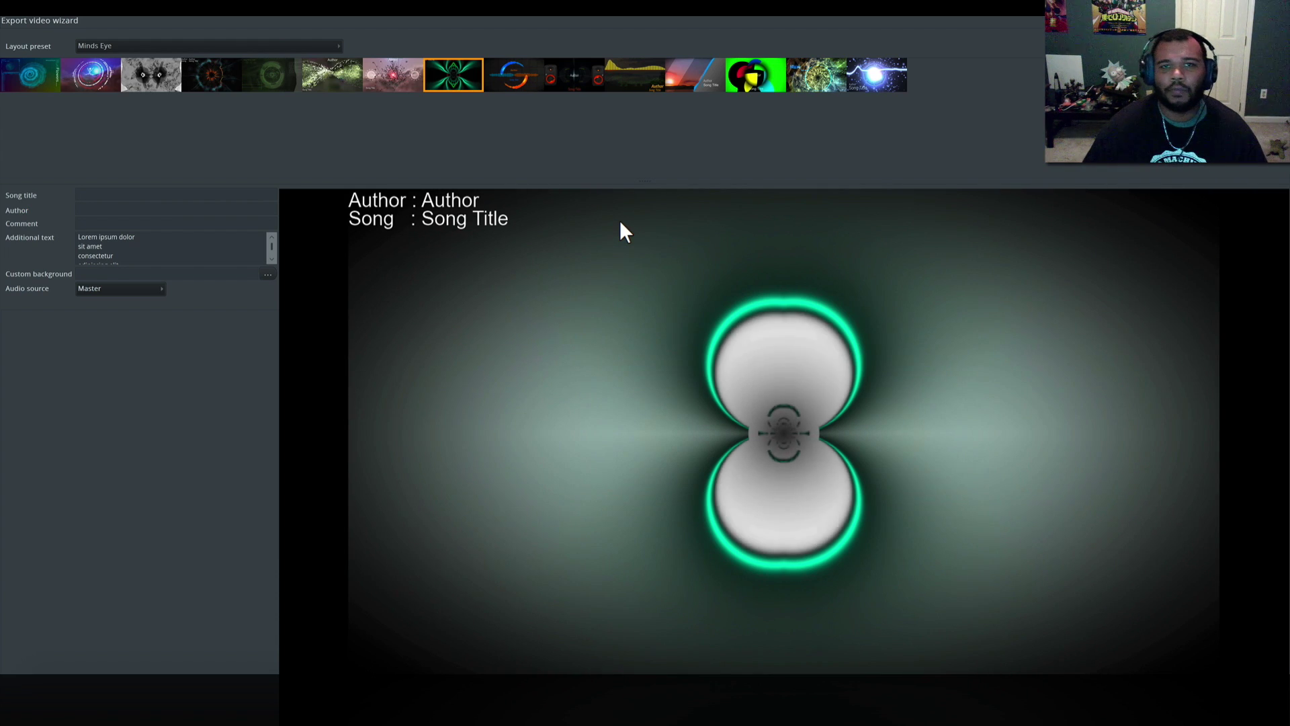
left_click(37, 82)
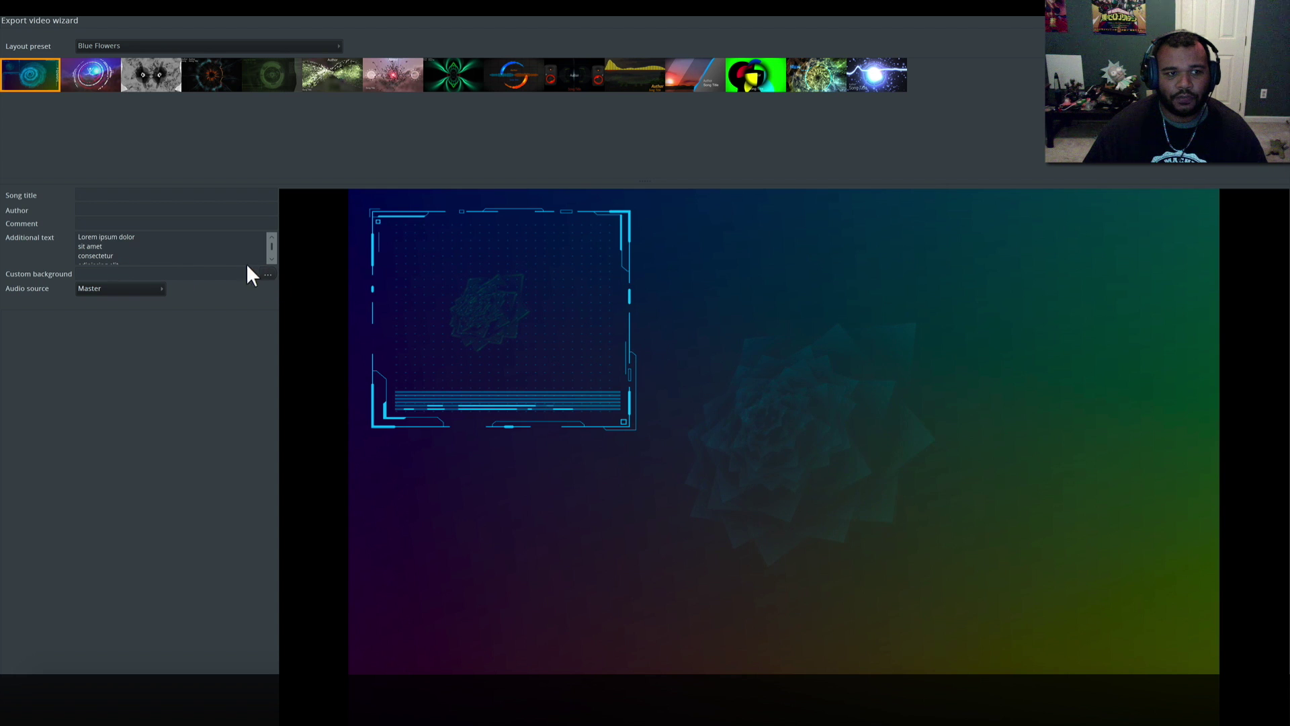
left_click_drag(272, 244, 272, 253)
scroll(196, 253, "up", 3)
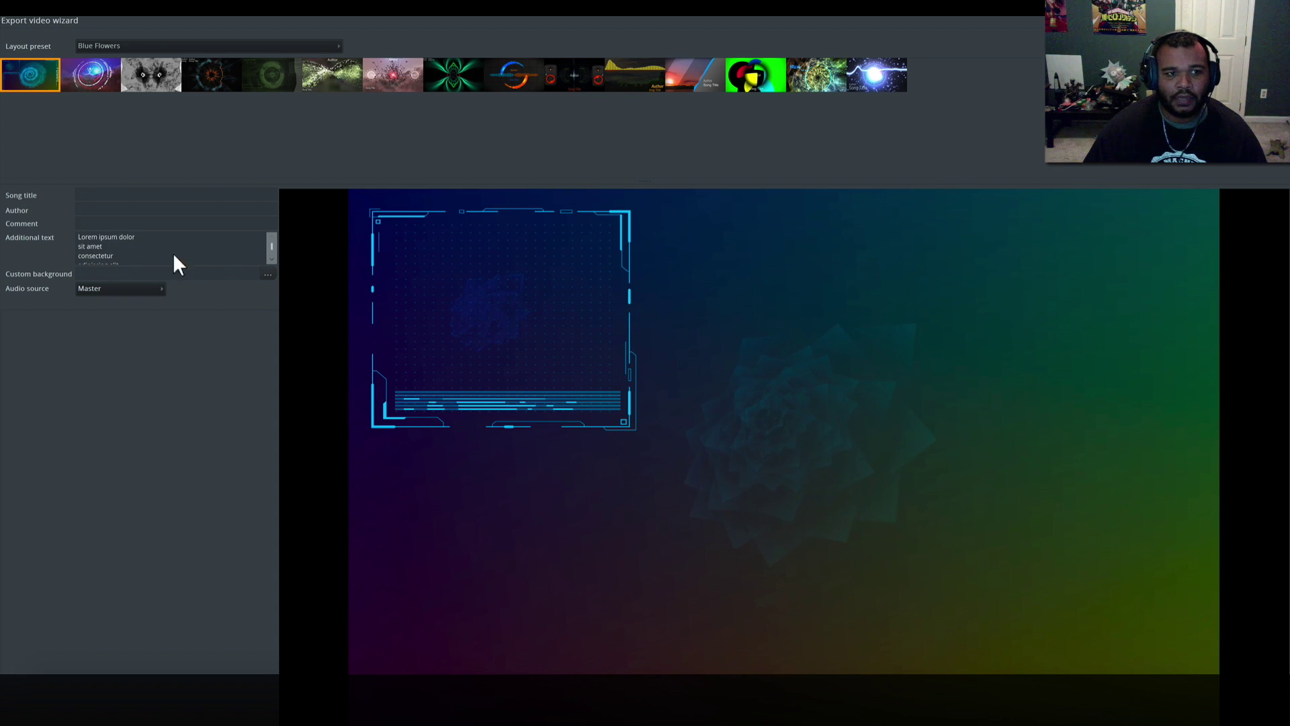
left_click(161, 75)
left_click(269, 79)
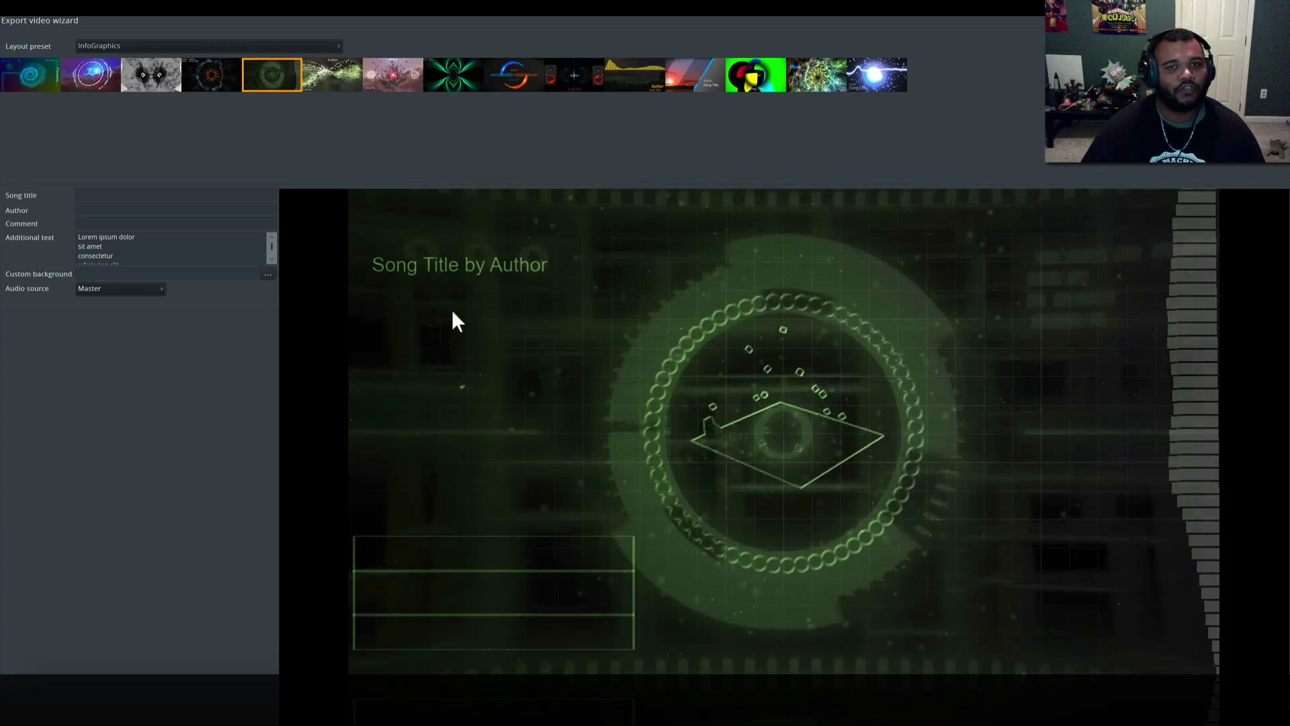
left_click(633, 77)
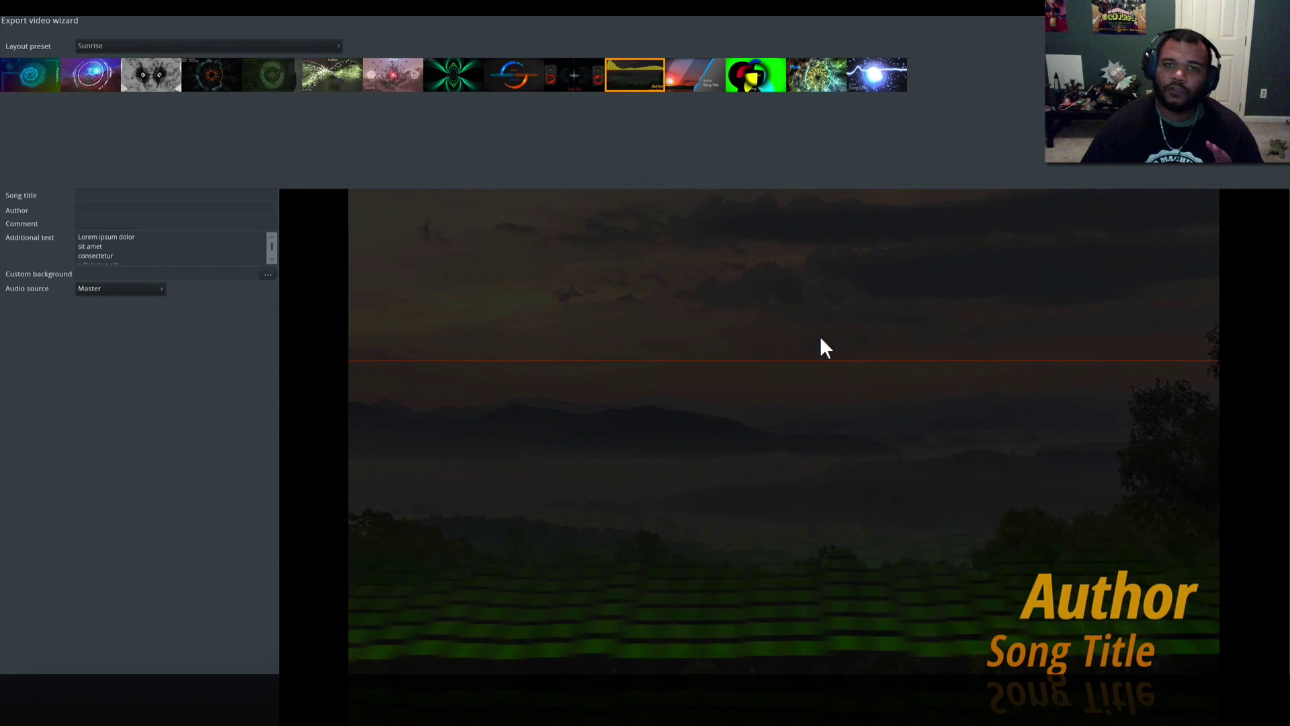
Preview the Blue Flowers, LiquidCarbon and Youlean - Cell layout presets in the export video wizard.
left_click(185, 47)
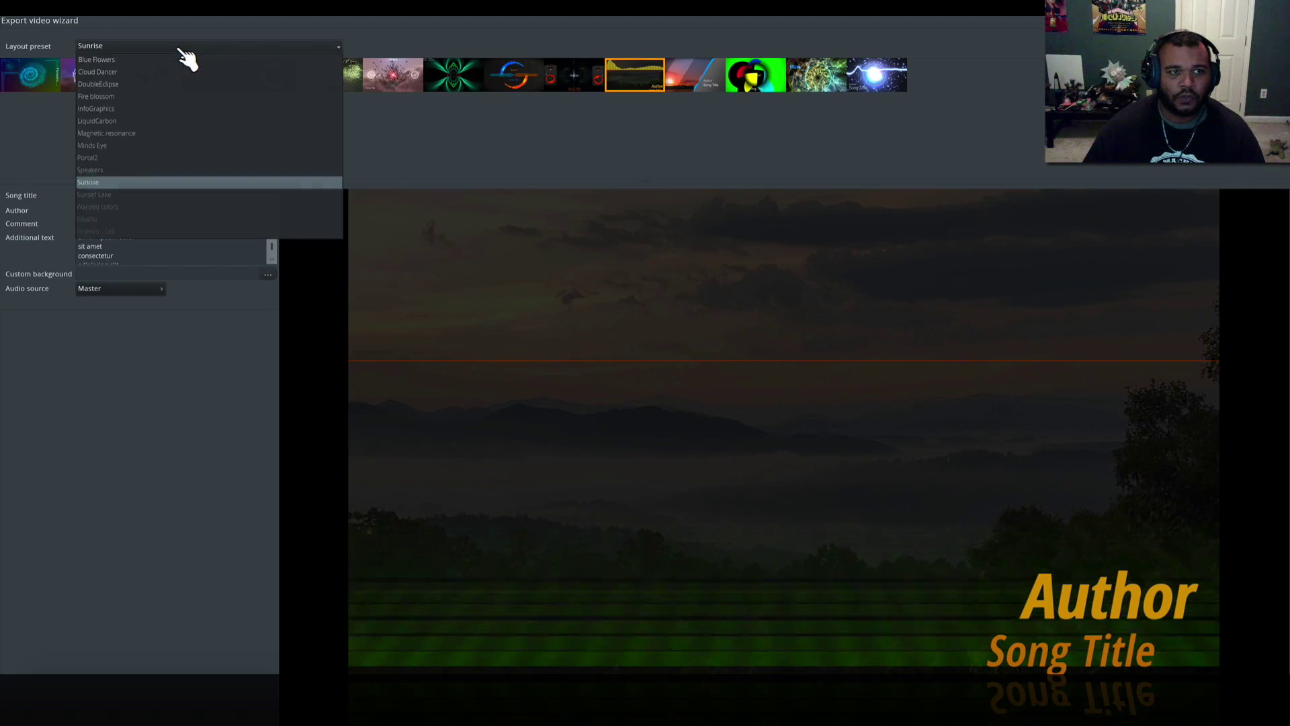
left_click(174, 60)
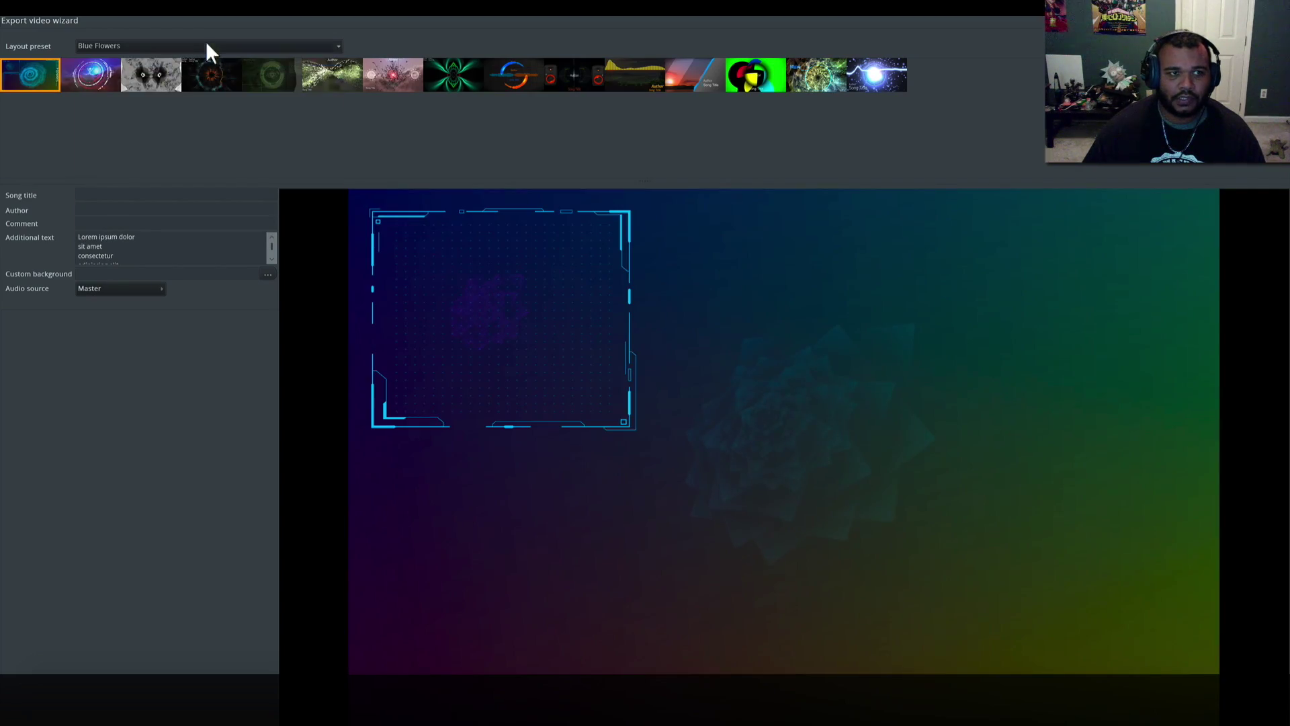
left_click(207, 45)
left_click(148, 116)
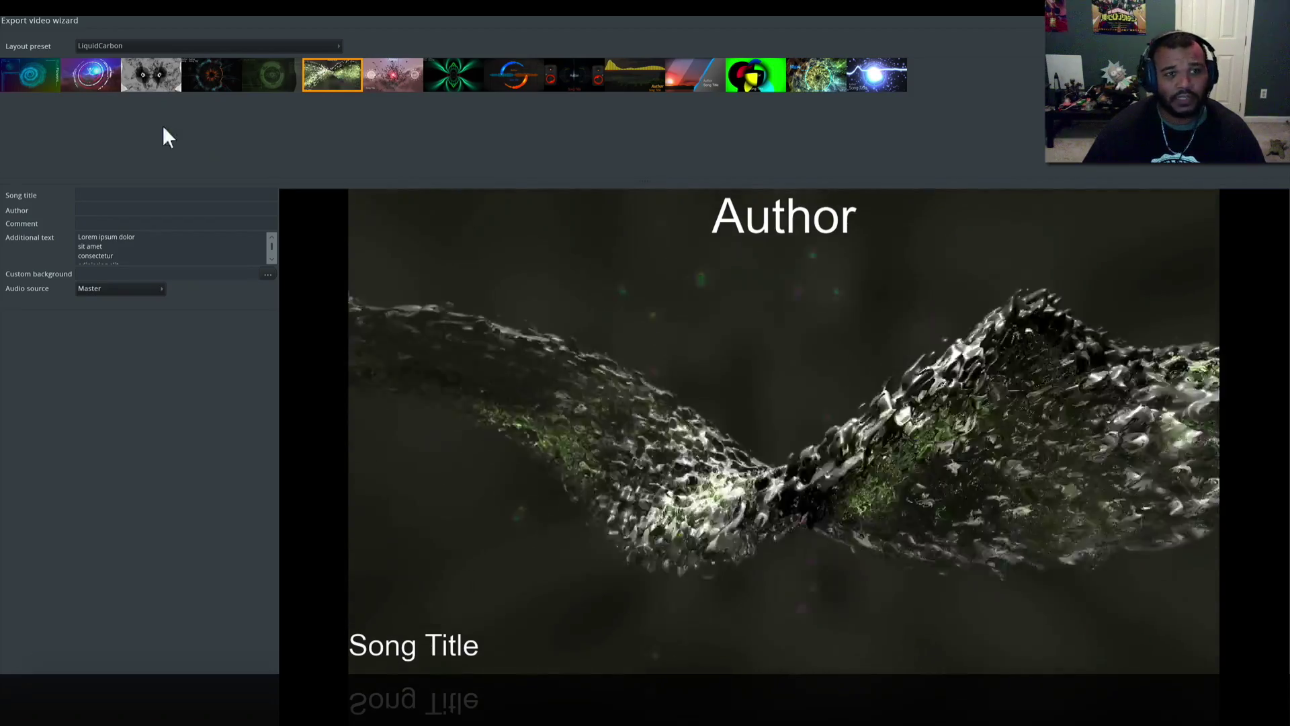
left_click(180, 46)
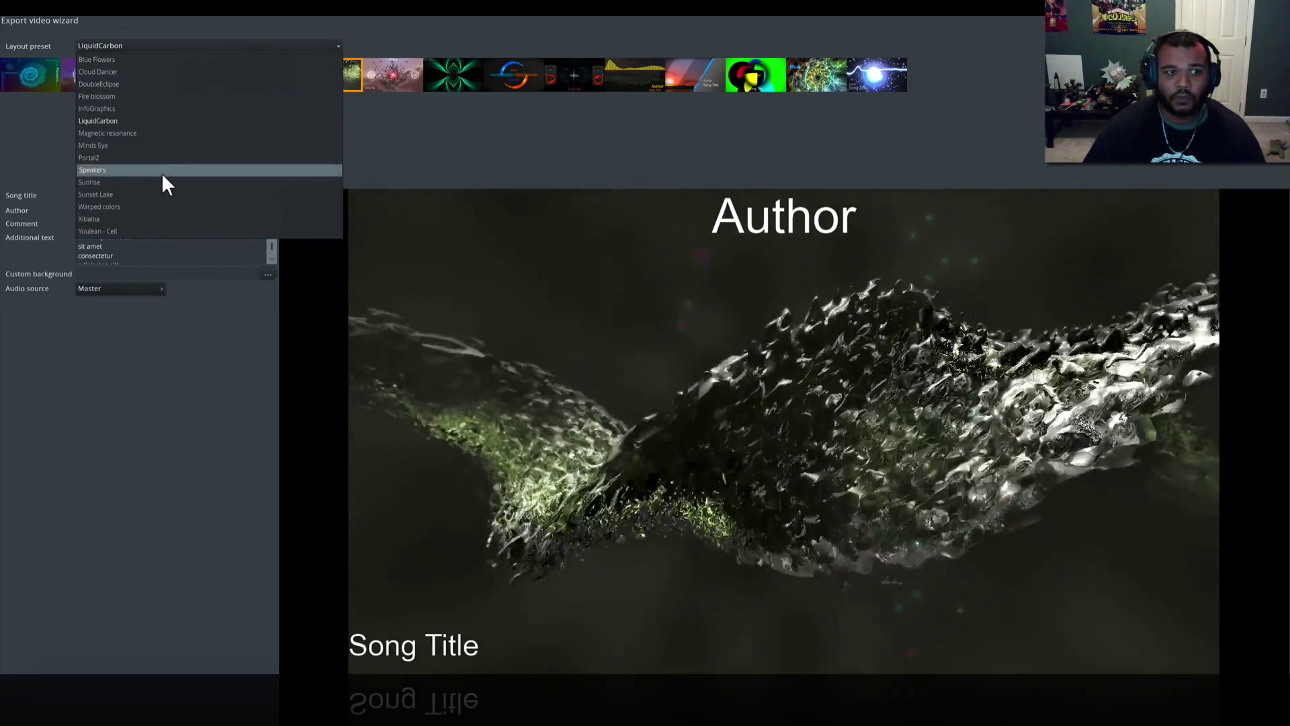
left_click(133, 230)
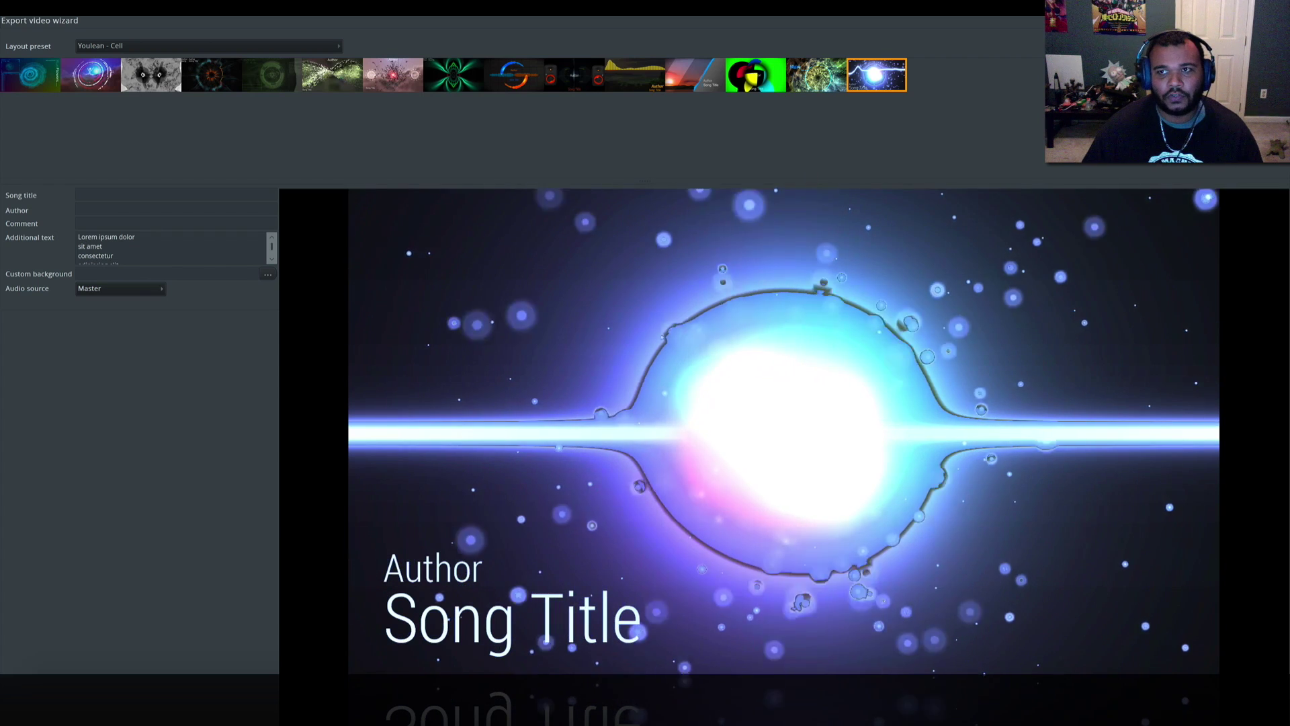
Apply the LiquidCarbon layout preset to the visualizer and leave the export video wizard.
left_click(45, 83)
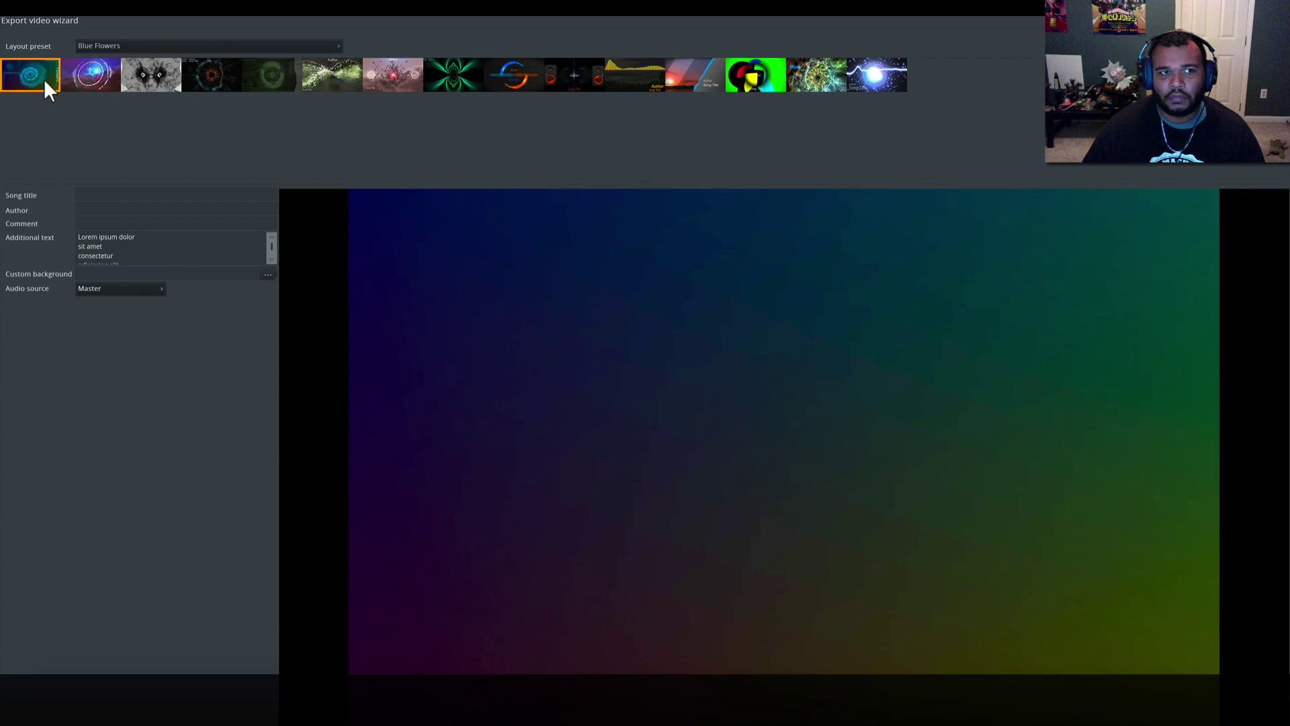
left_click(156, 47)
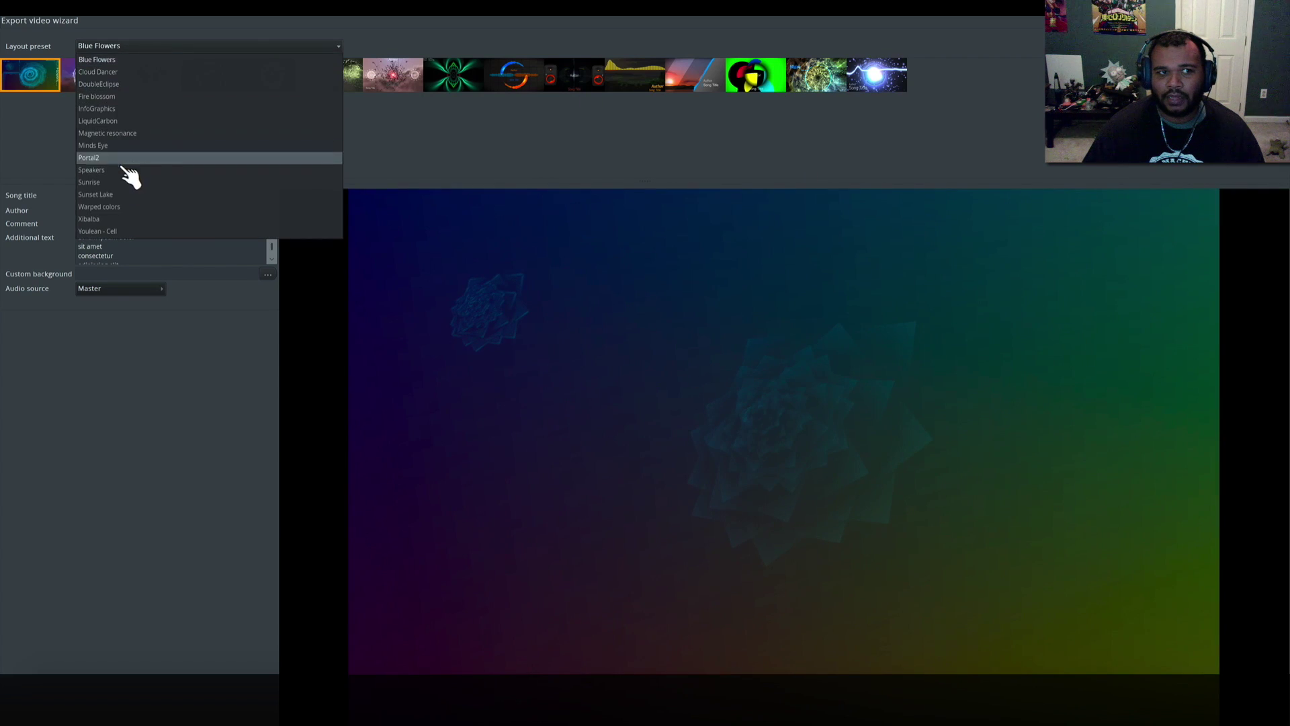
left_click(588, 123)
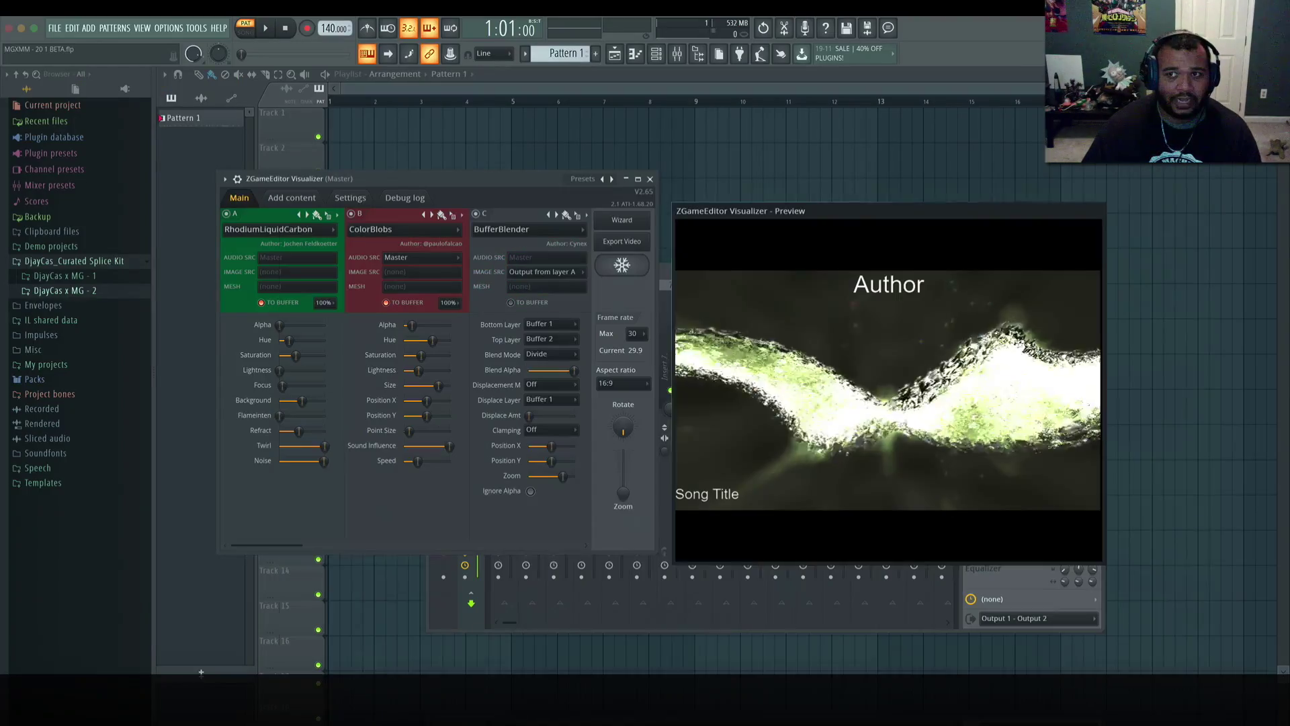
Widen the visualizer editor to show layers A to E, and place it below and beside the preview window.
left_click_drag(524, 183, 507, 179)
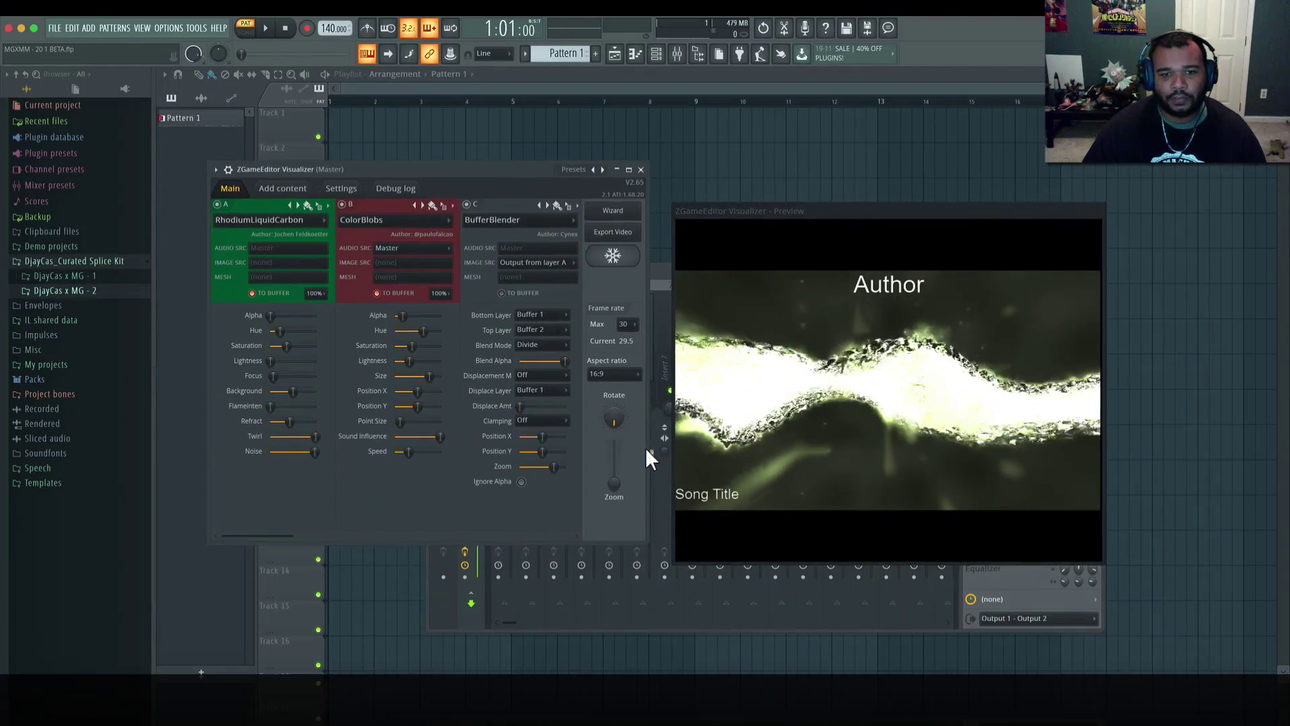
left_click_drag(646, 446, 1131, 422)
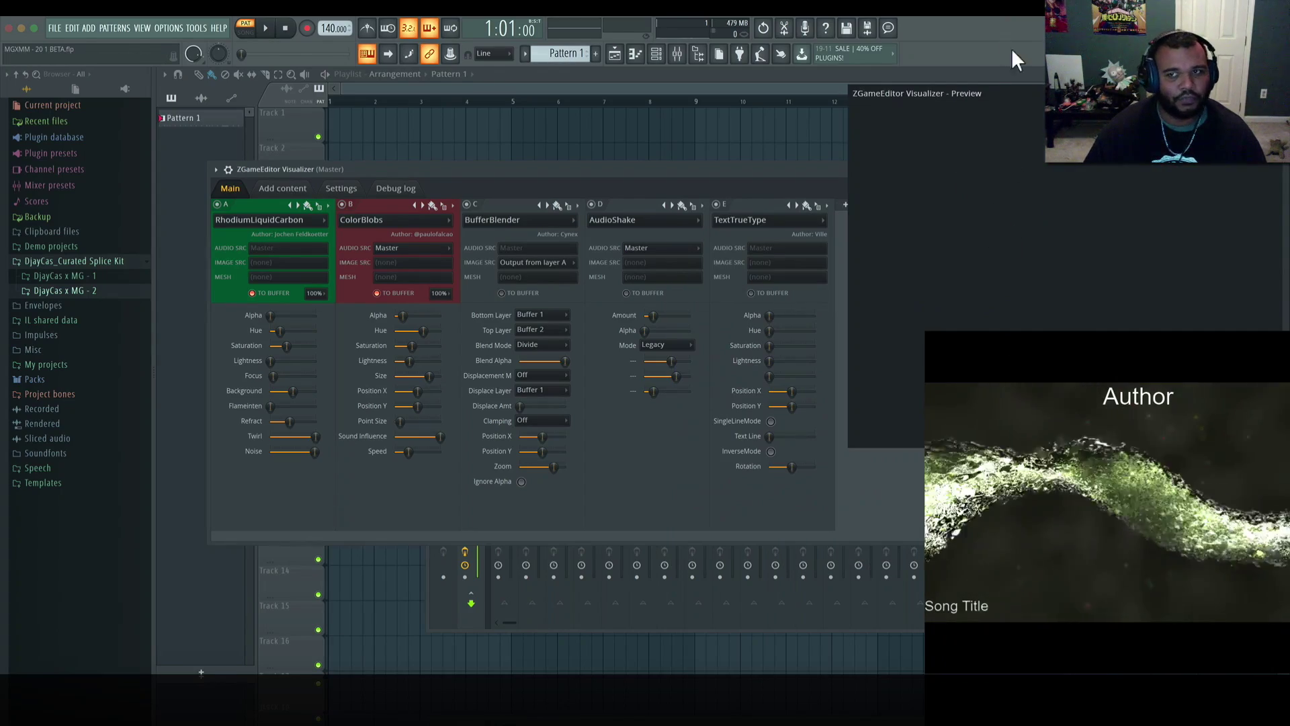
left_click_drag(1069, 93, 1068, 104)
left_click_drag(280, 168, 276, 234)
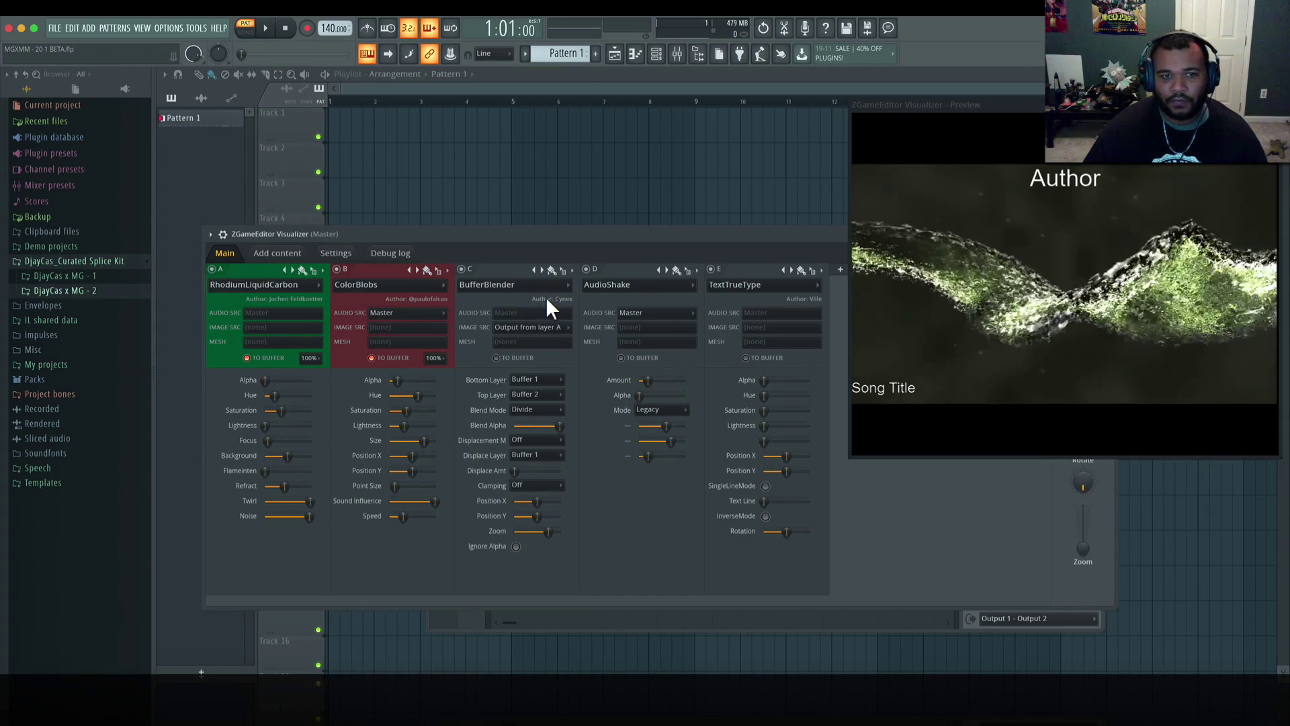
left_click(568, 285)
left_click(296, 572)
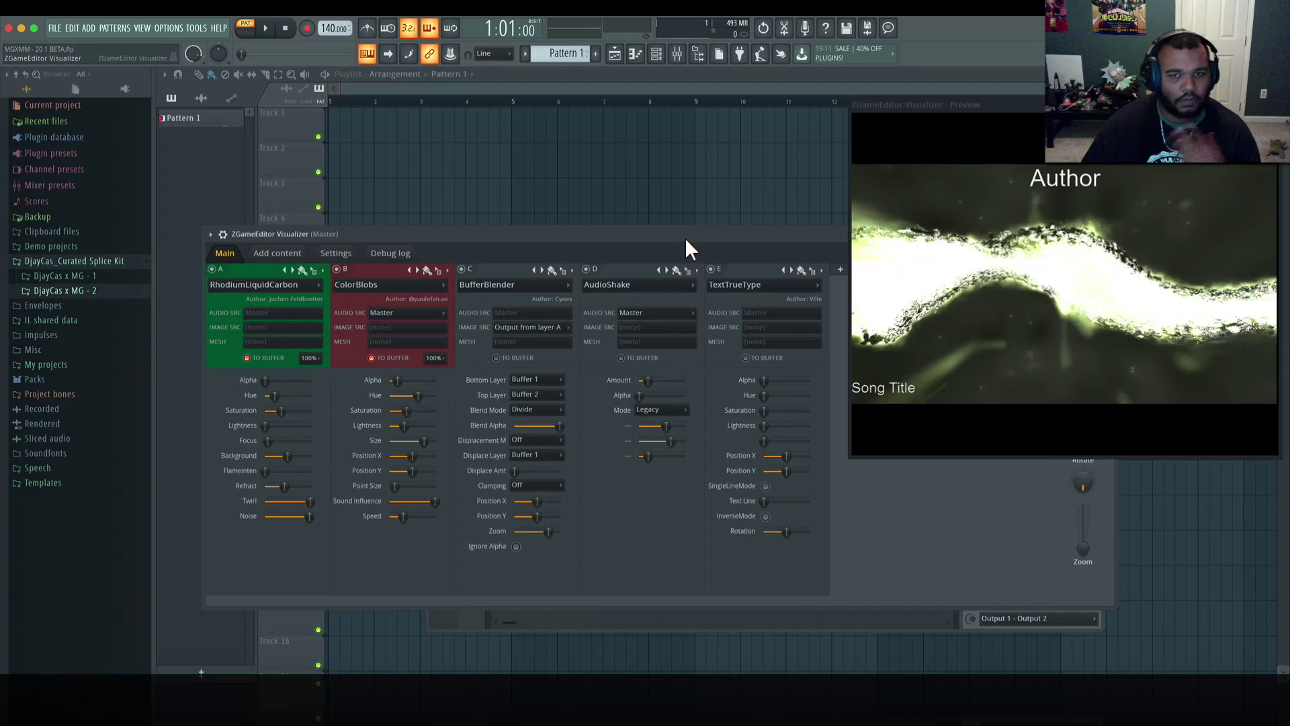
Add an empty layer F after the TextTrueType layer and browse the effects available for it.
left_click_drag(687, 229, 597, 232)
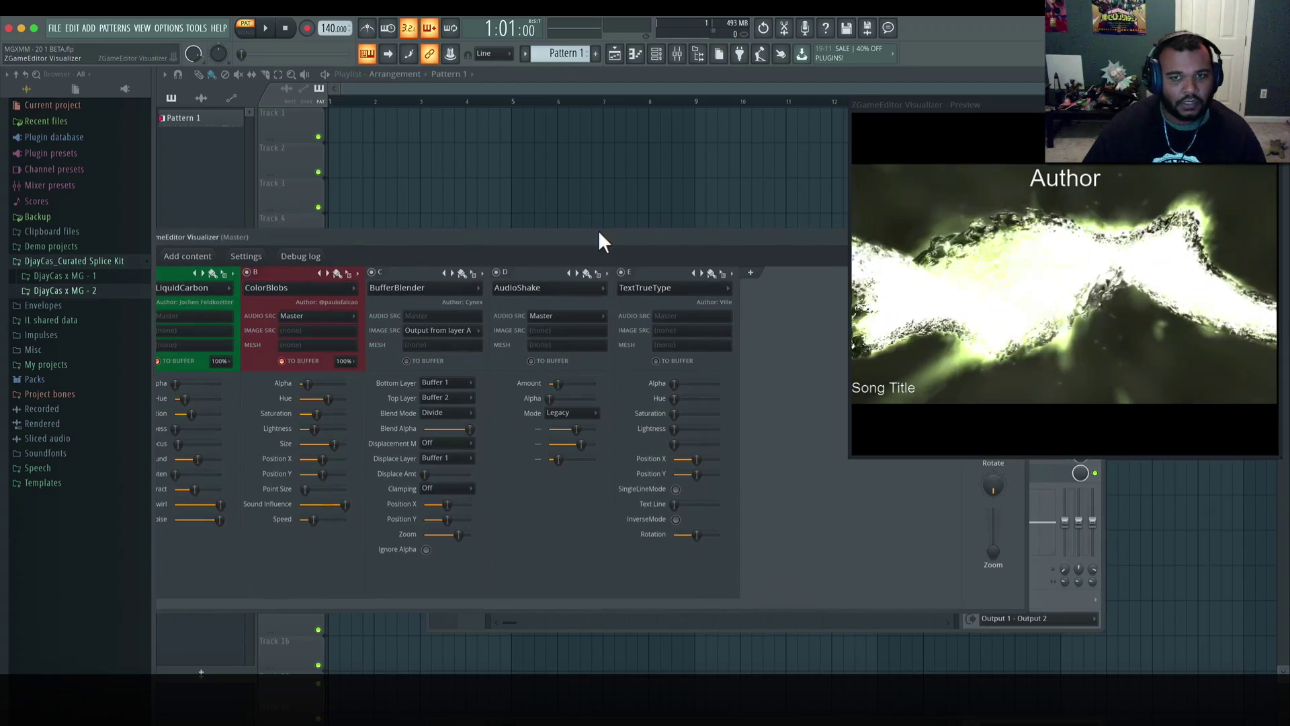
left_click(751, 274)
left_click_drag(802, 239, 597, 186)
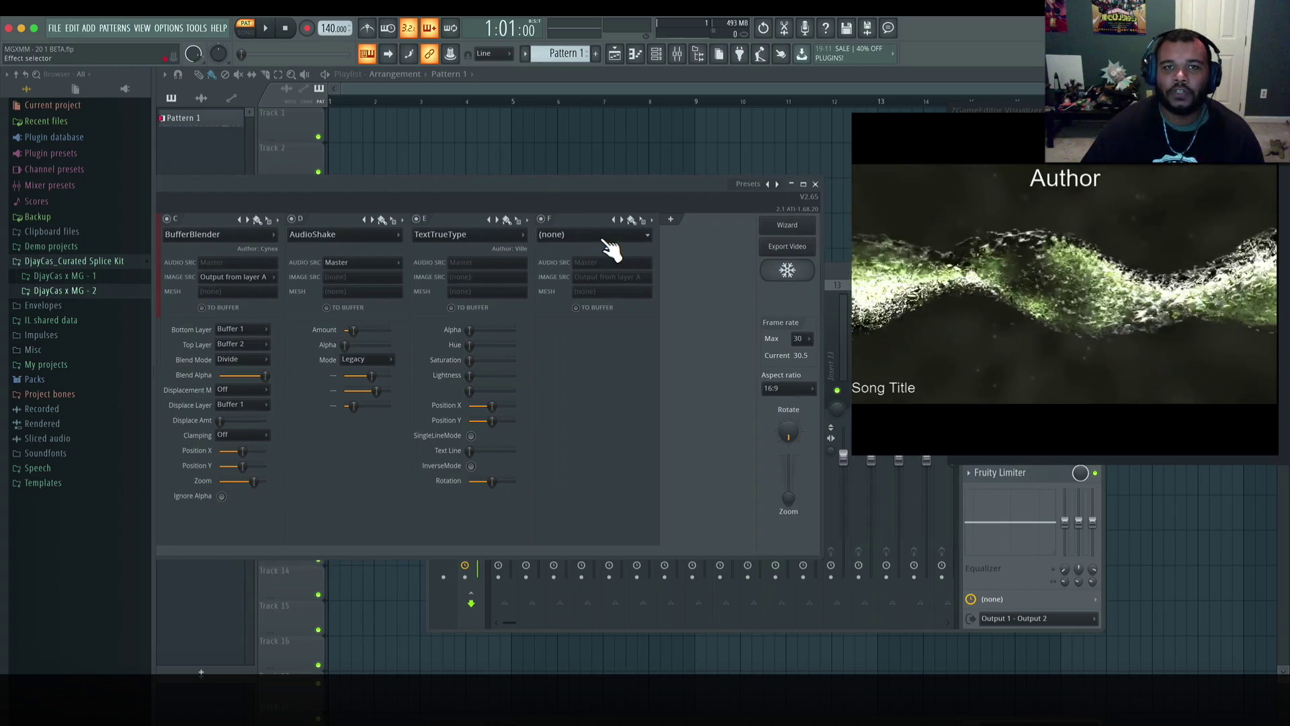
left_click(608, 241)
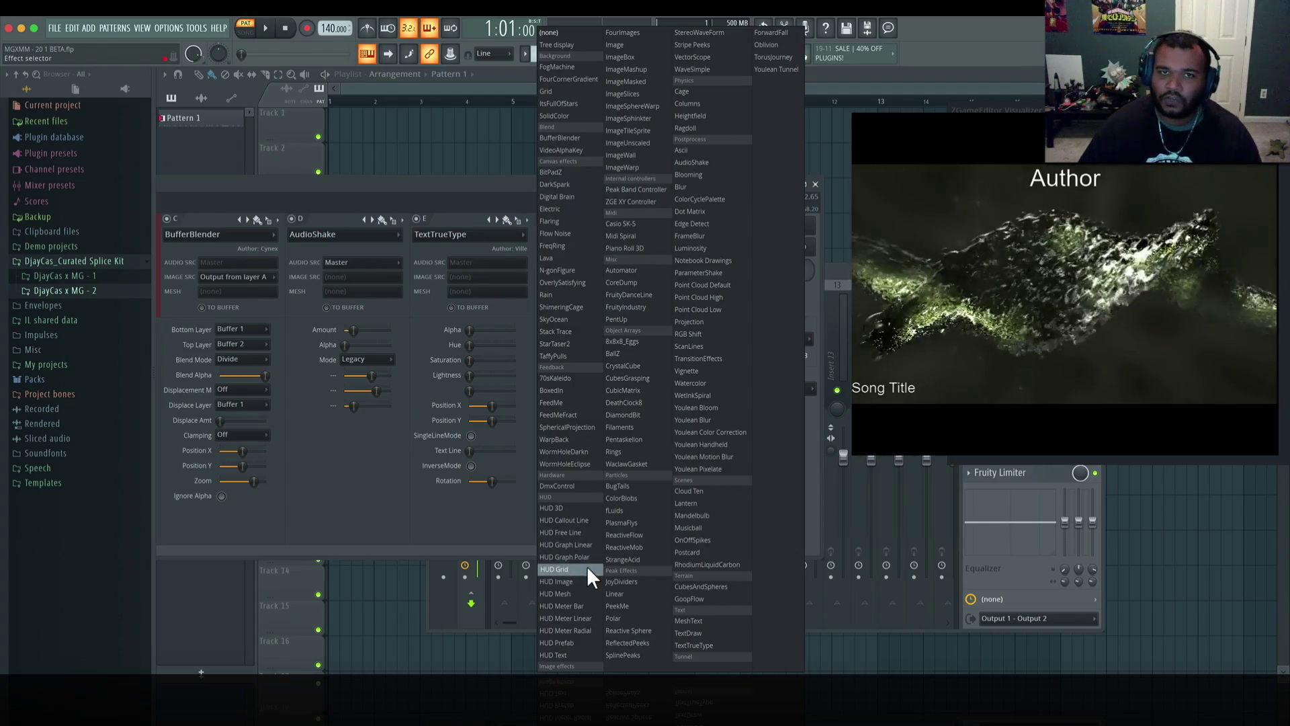
left_click(361, 521)
Solo the RhodiumLiquidCarbon layer and the ColorBlobs layer in turn, restoring all layers after each one.
left_click_drag(538, 183, 822, 219)
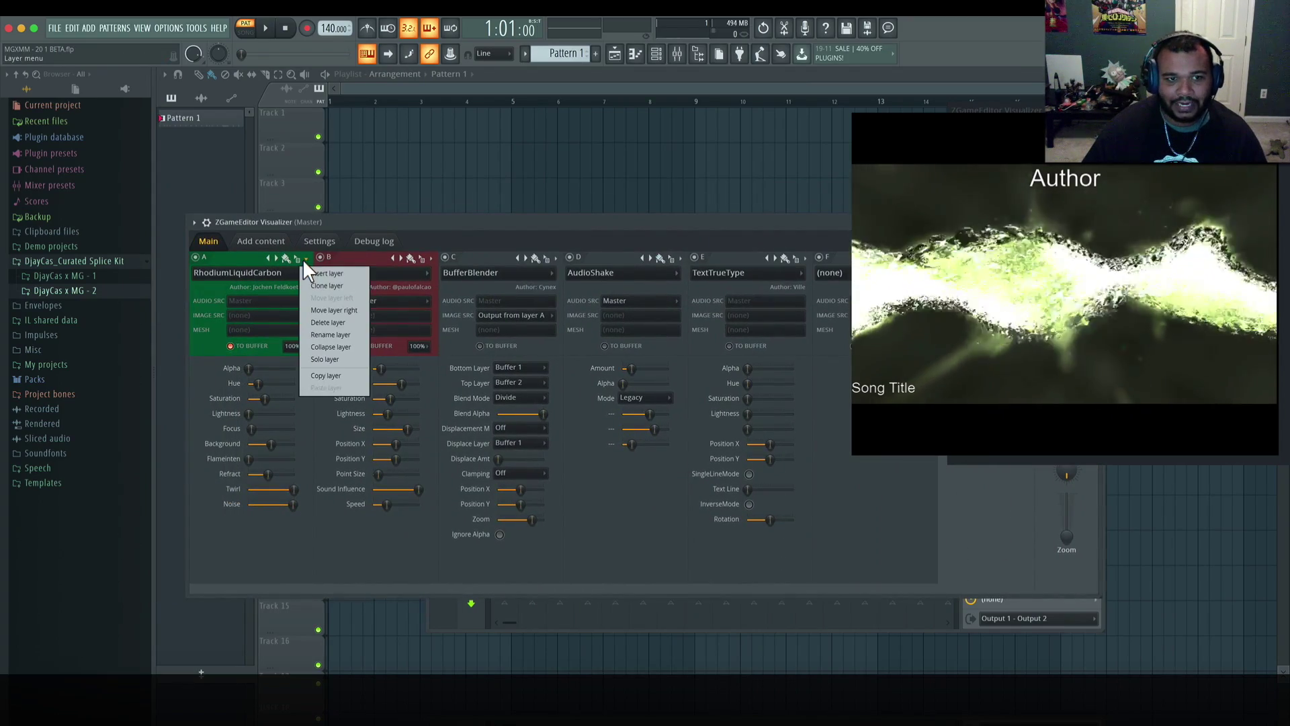
left_click(350, 358)
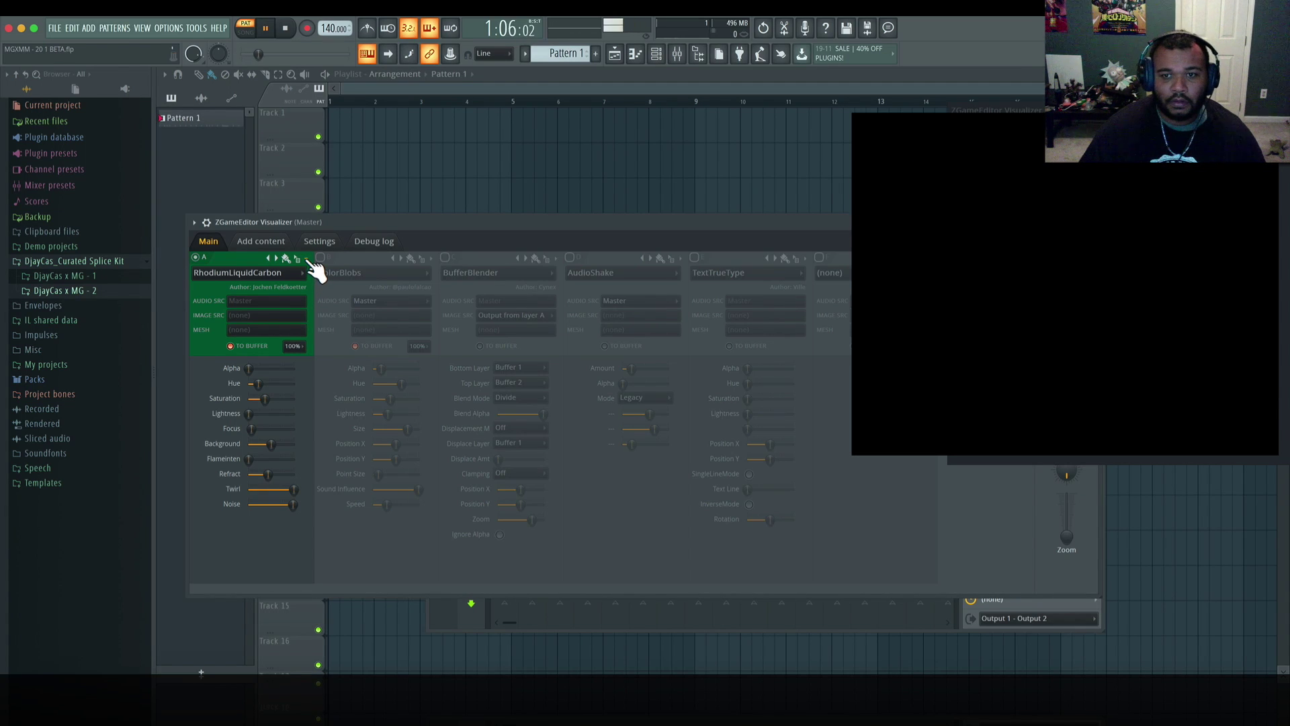
left_click(307, 258)
left_click(350, 358)
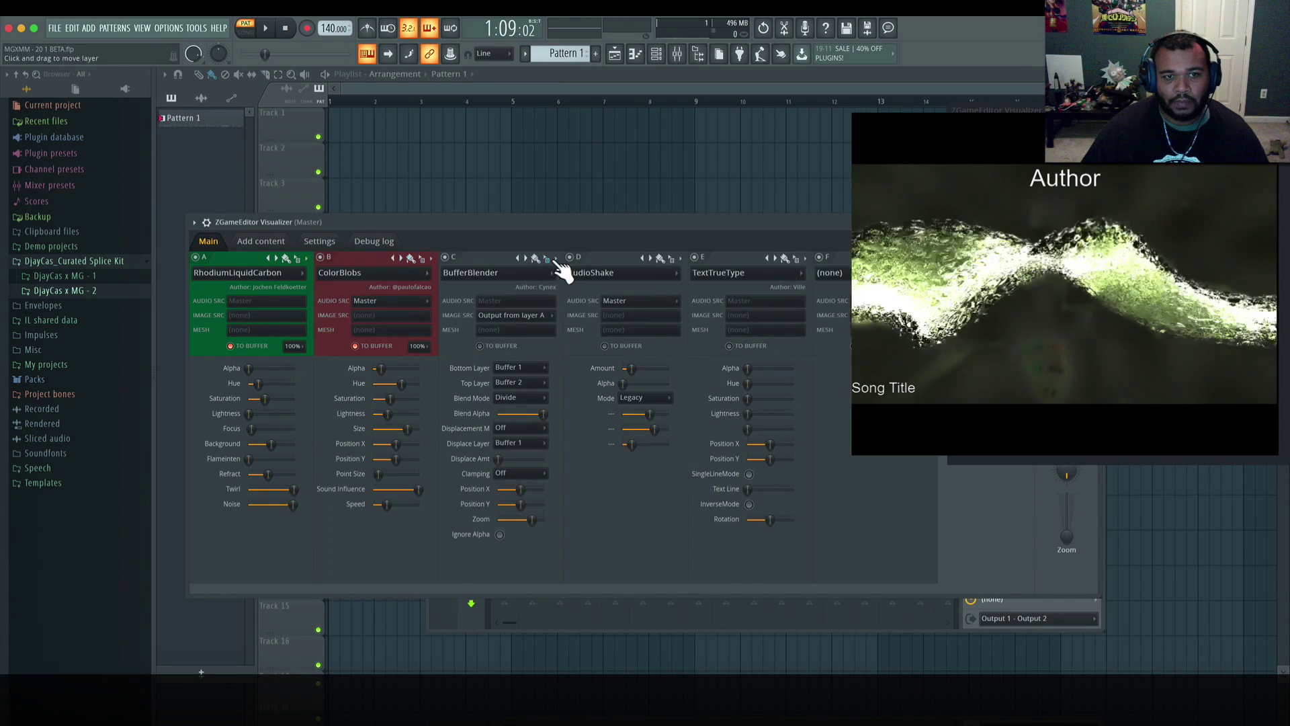
left_click(430, 258)
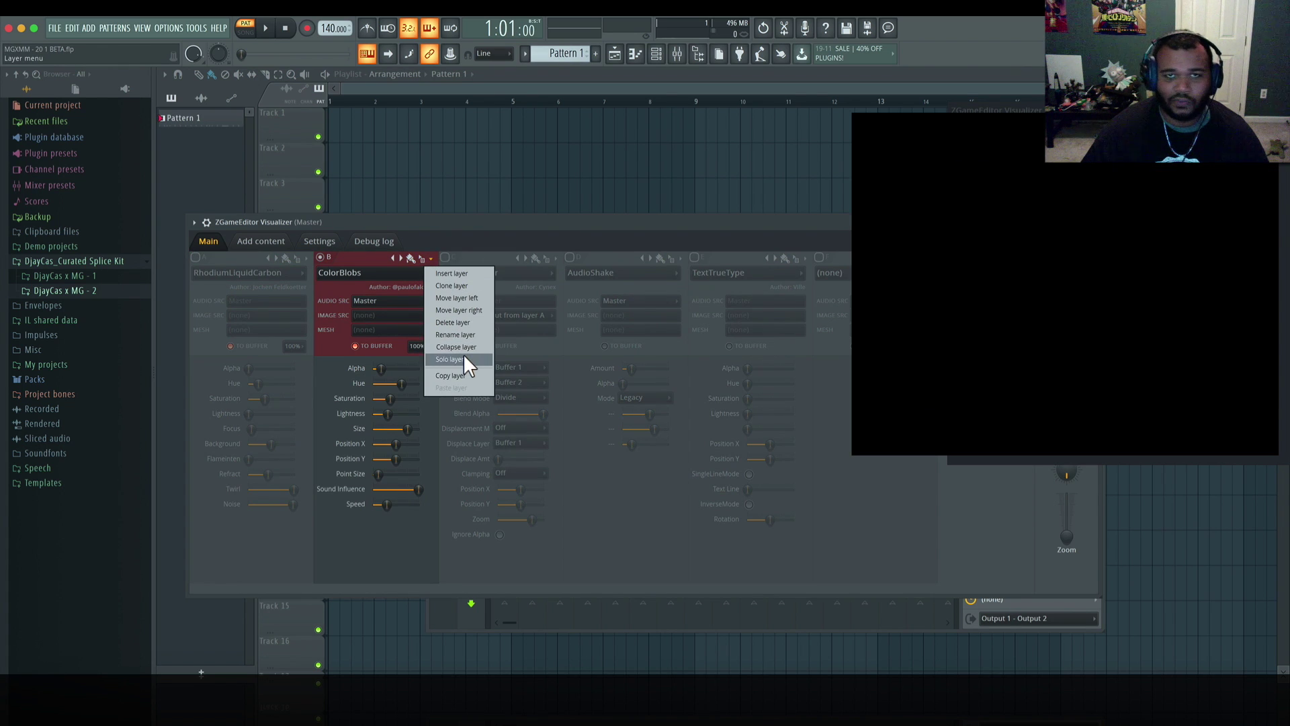
left_click(475, 358)
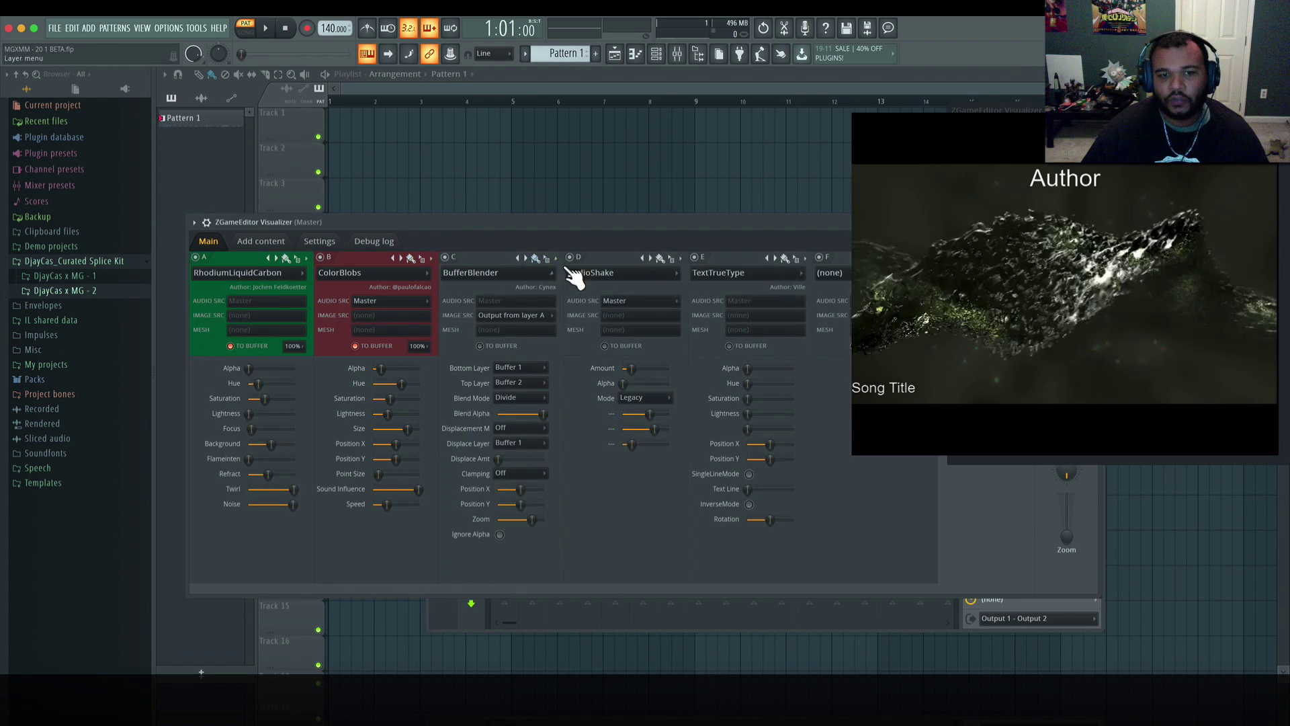
Switch the BufferBlender and ColorBlobs layers off and on to compare their contribution in the preview.
left_click(446, 258)
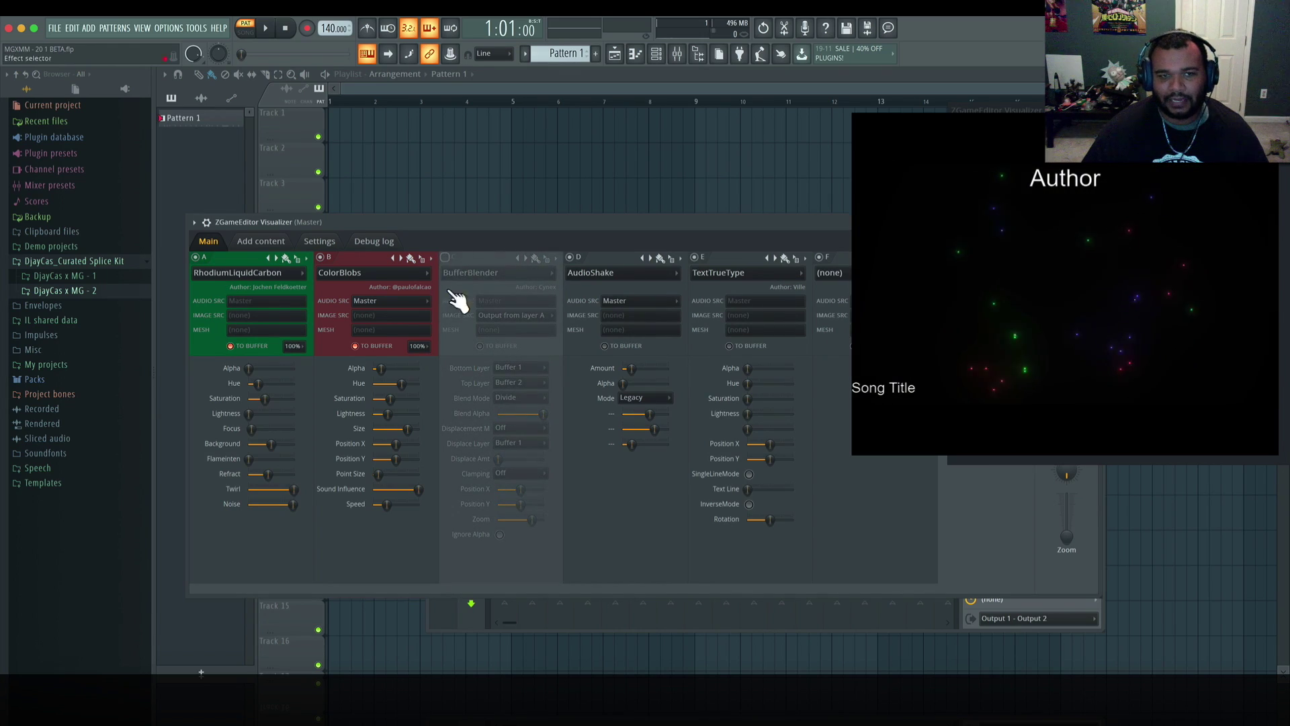
left_click(444, 258)
left_click(321, 258)
left_click(321, 258)
left_click(445, 258)
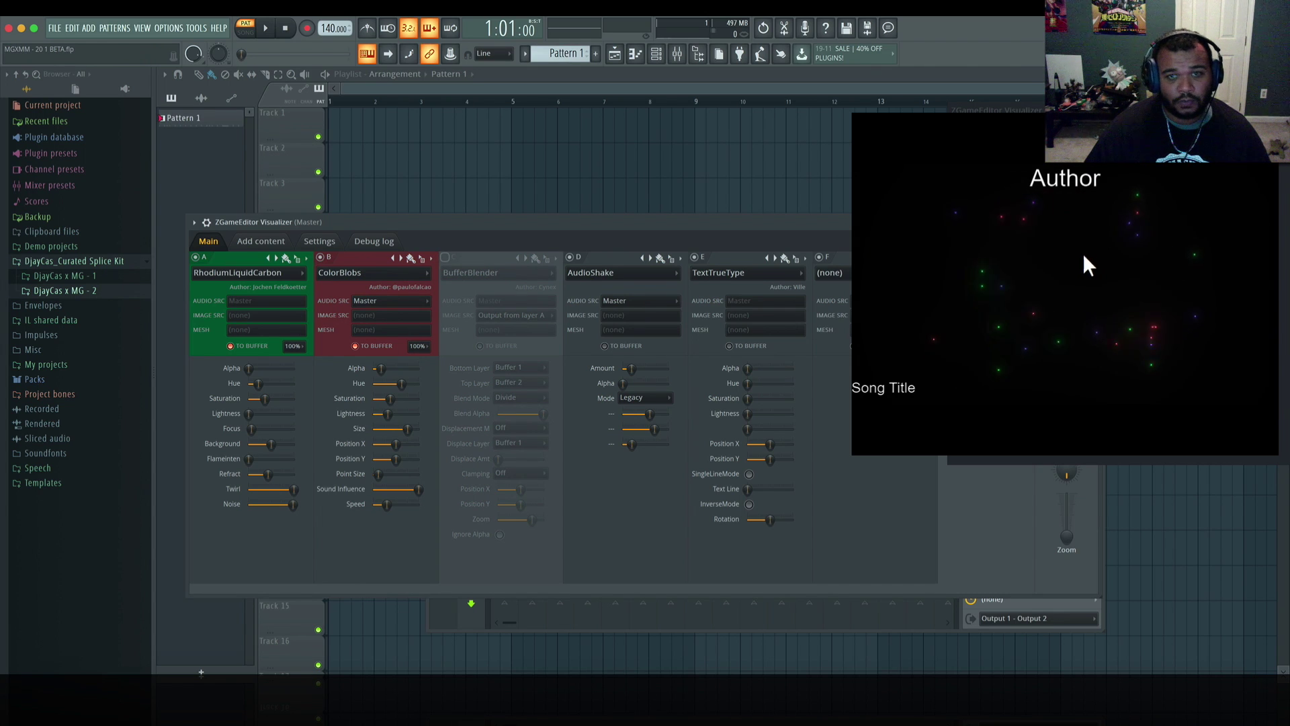
left_click(446, 258)
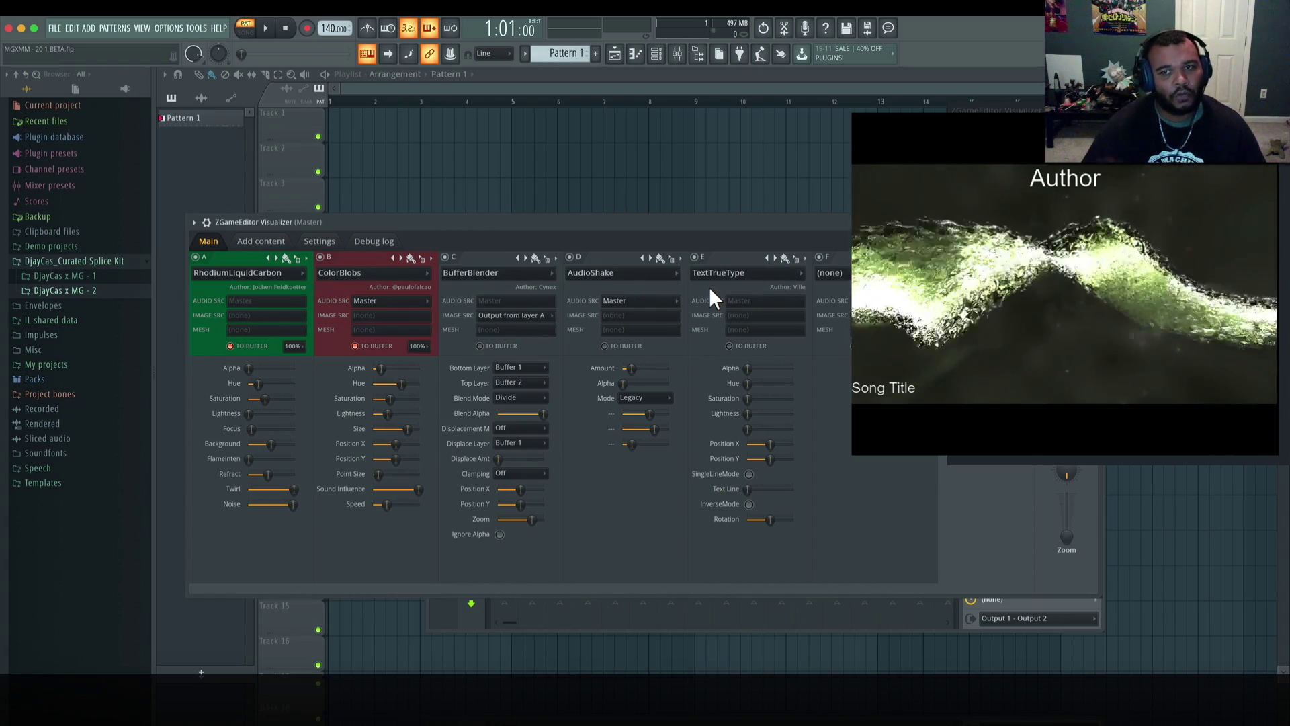
Disable the BufferBlender layer, and change layer B's effect from ColorBlobs to BugTails and then to ReactiveMob.
left_click(445, 258)
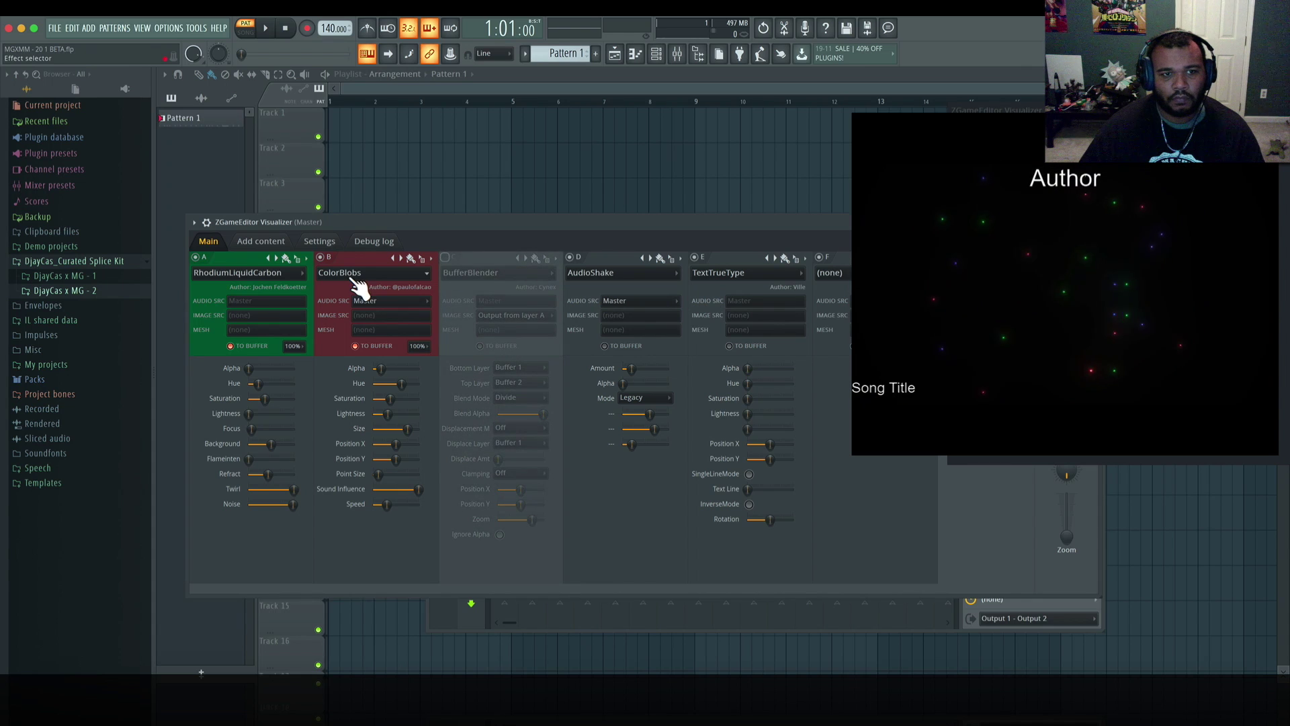
left_click(358, 277)
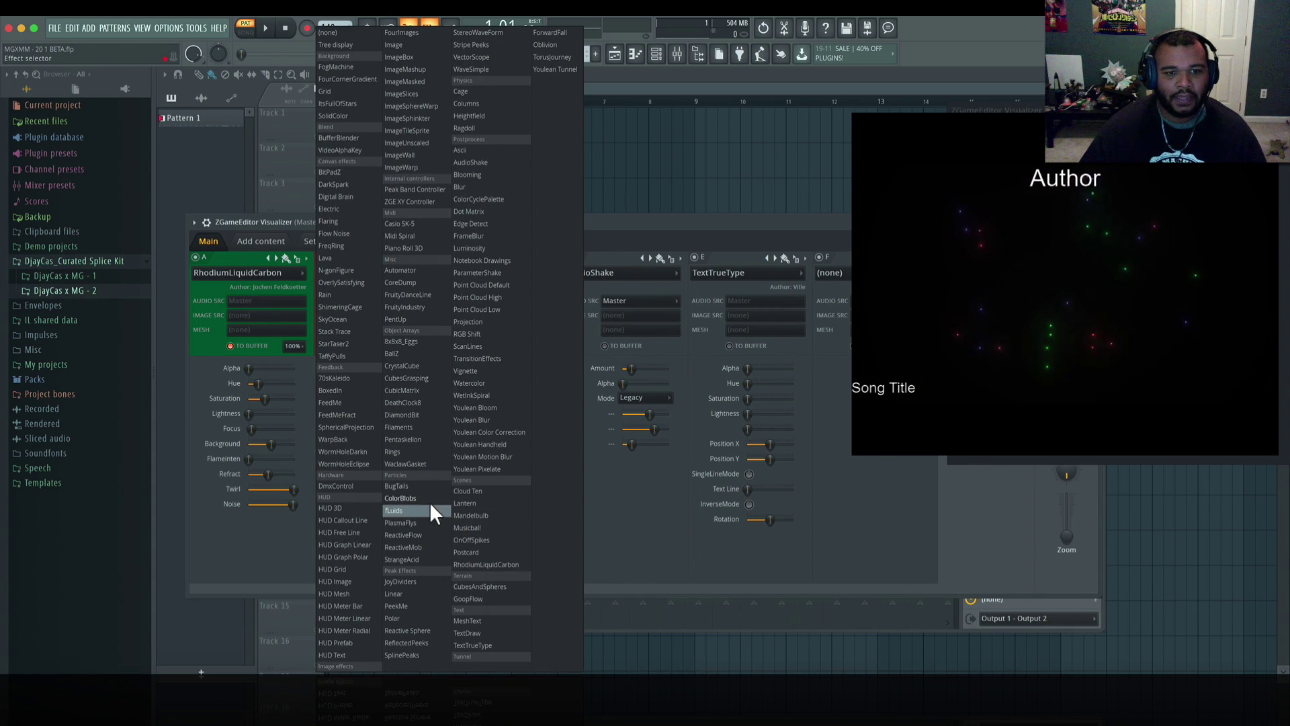
left_click(422, 485)
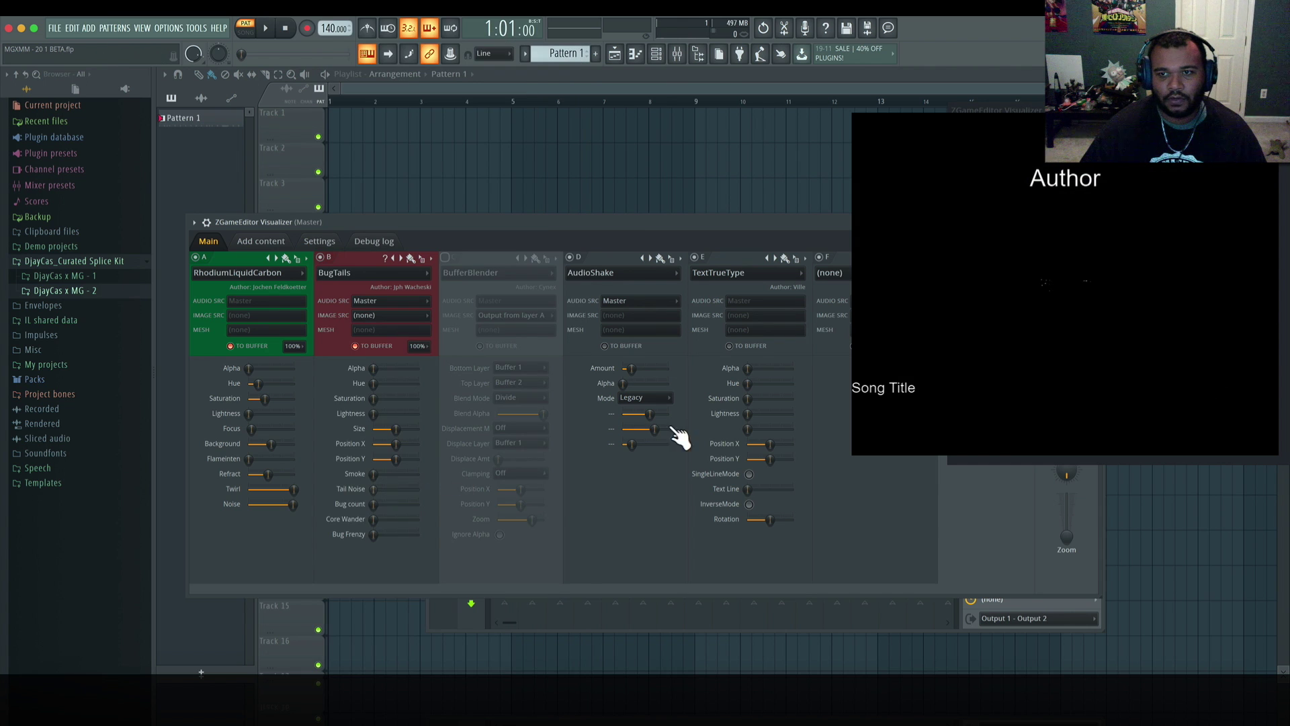
left_click(367, 271)
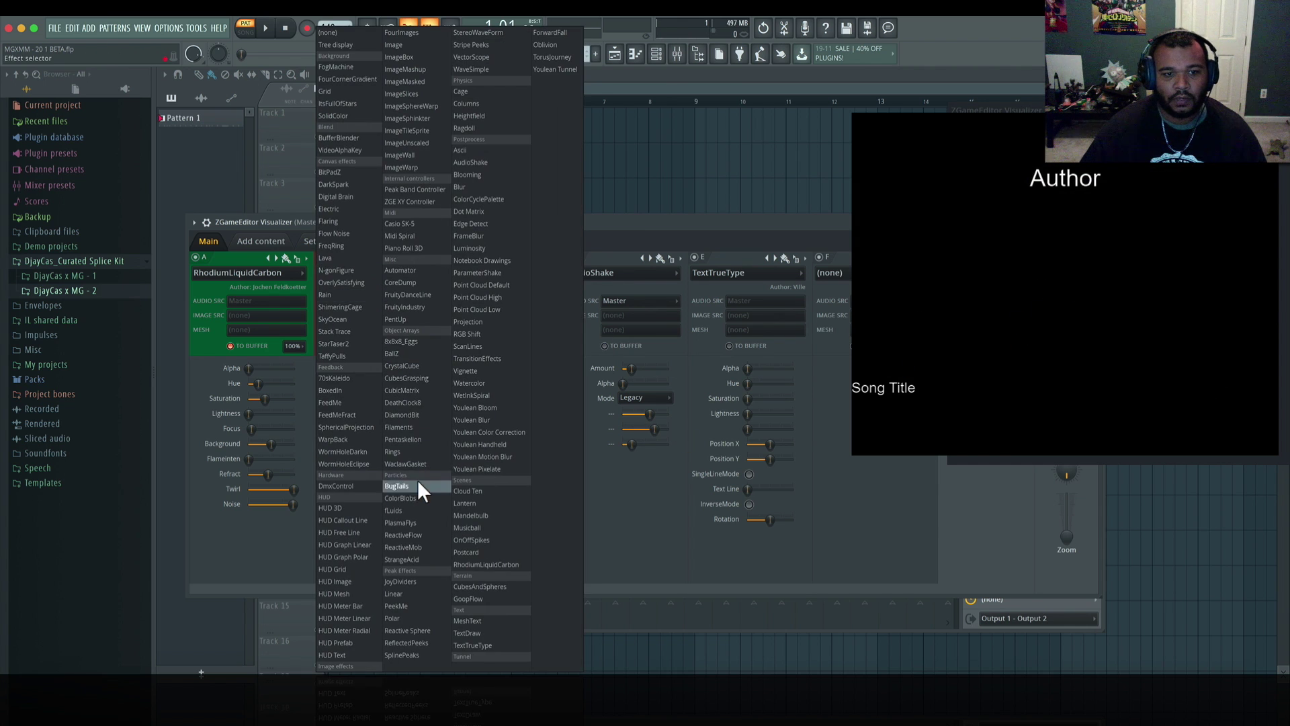
left_click(420, 547)
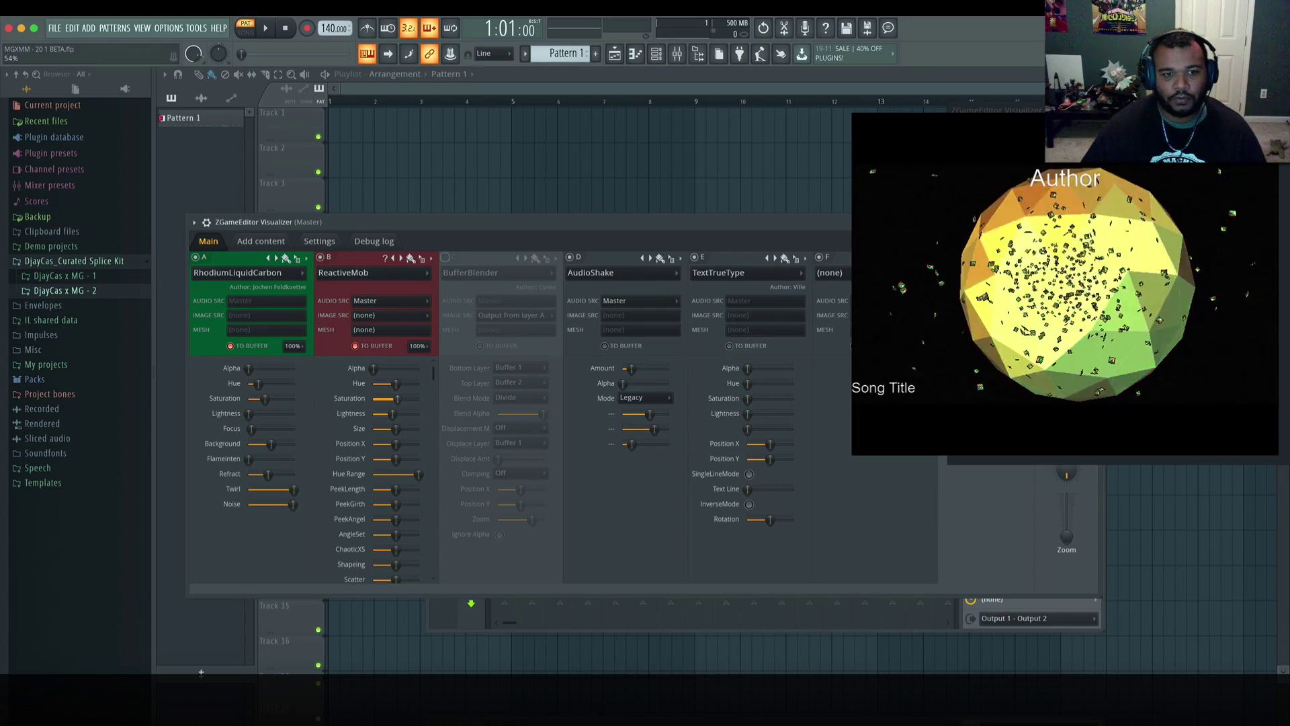
Explore the ReactiveMob layer's sliders down to WireMode, and re-enable the BufferBlender layer.
scroll(349, 450, "down", 3)
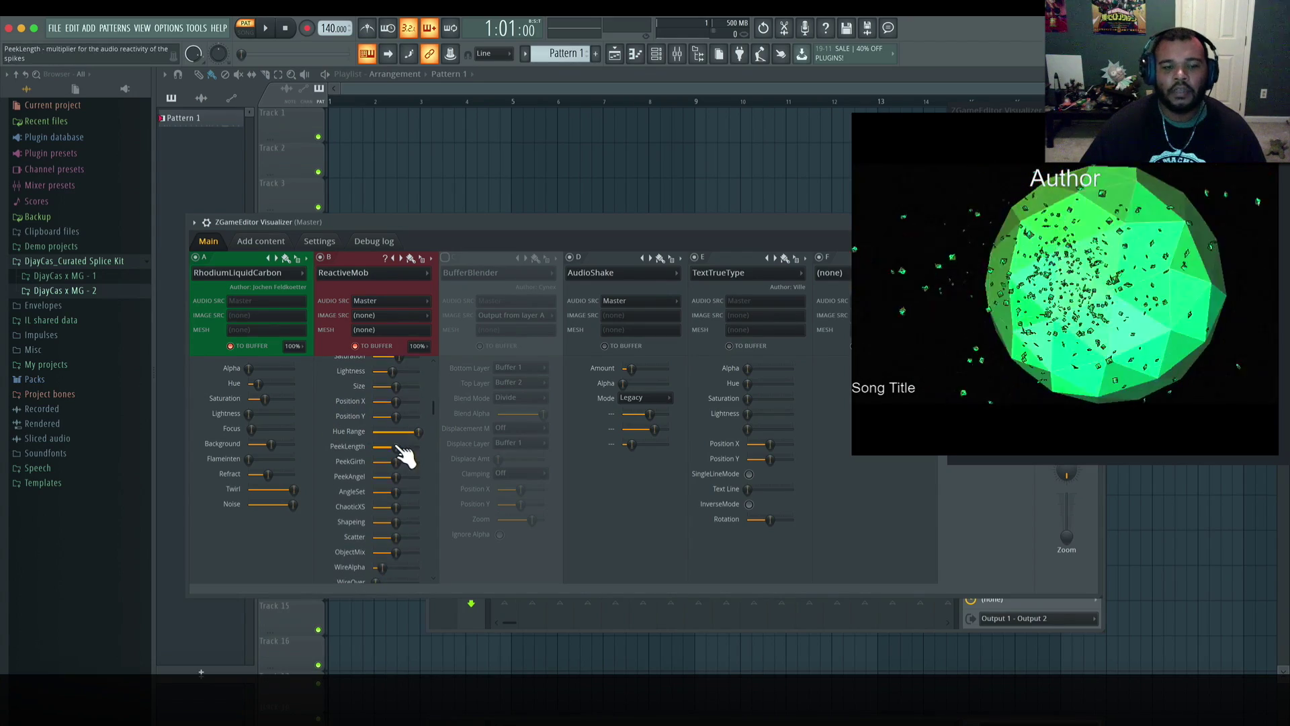
left_click_drag(403, 418, 414, 415)
left_click_drag(396, 492, 386, 536)
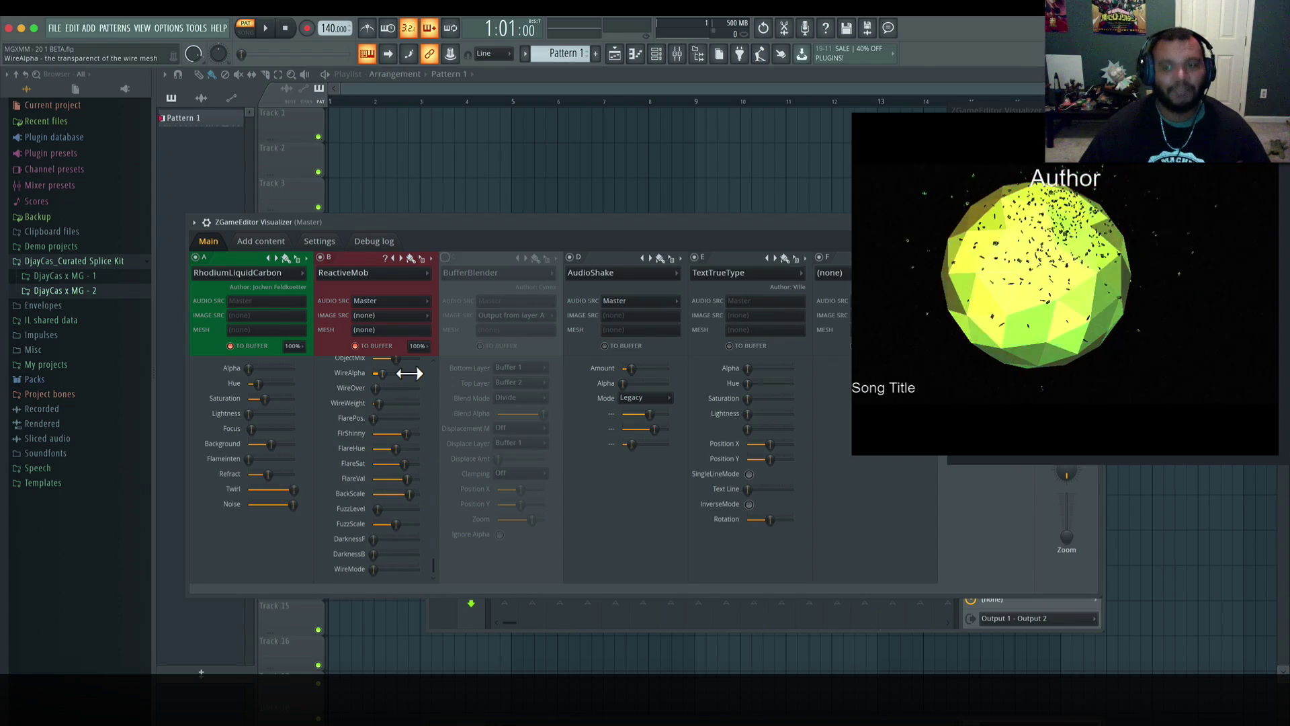
left_click(445, 258)
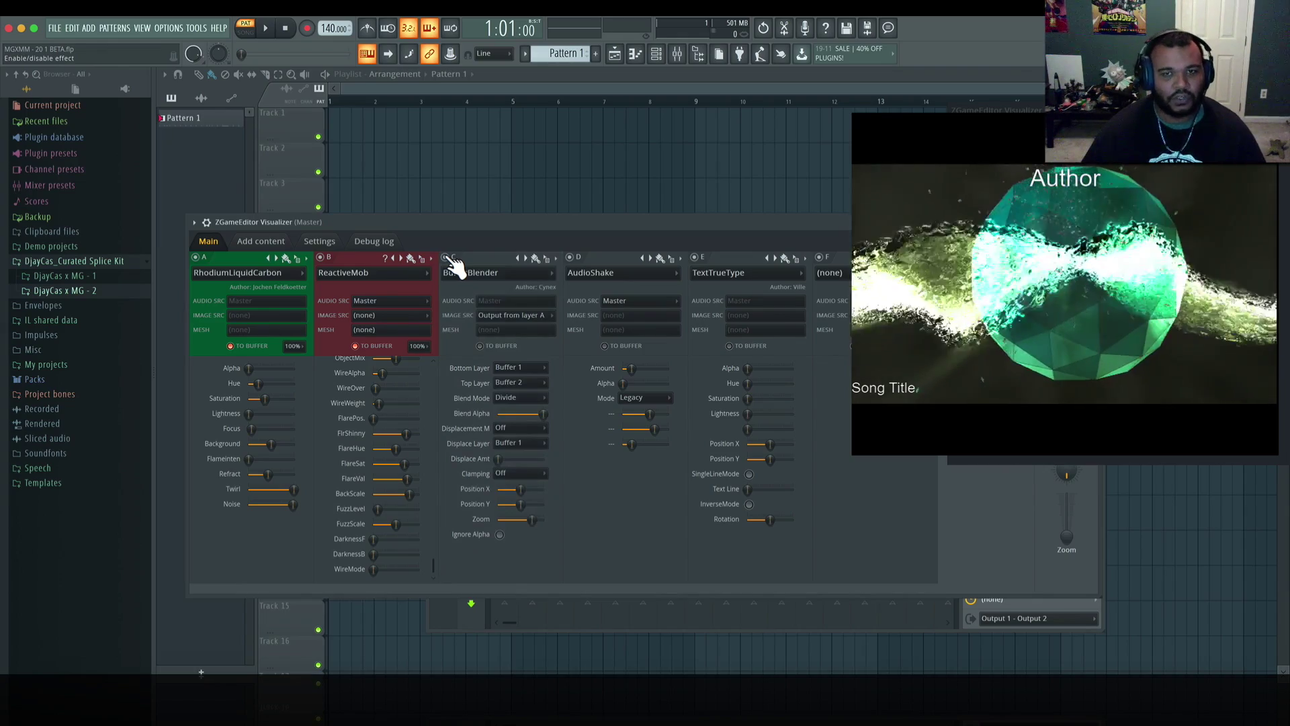
Load the FrameBlur effect into layer F and raise its Additive and Subtractive amounts to near maximum.
left_click_drag(643, 219, 490, 268)
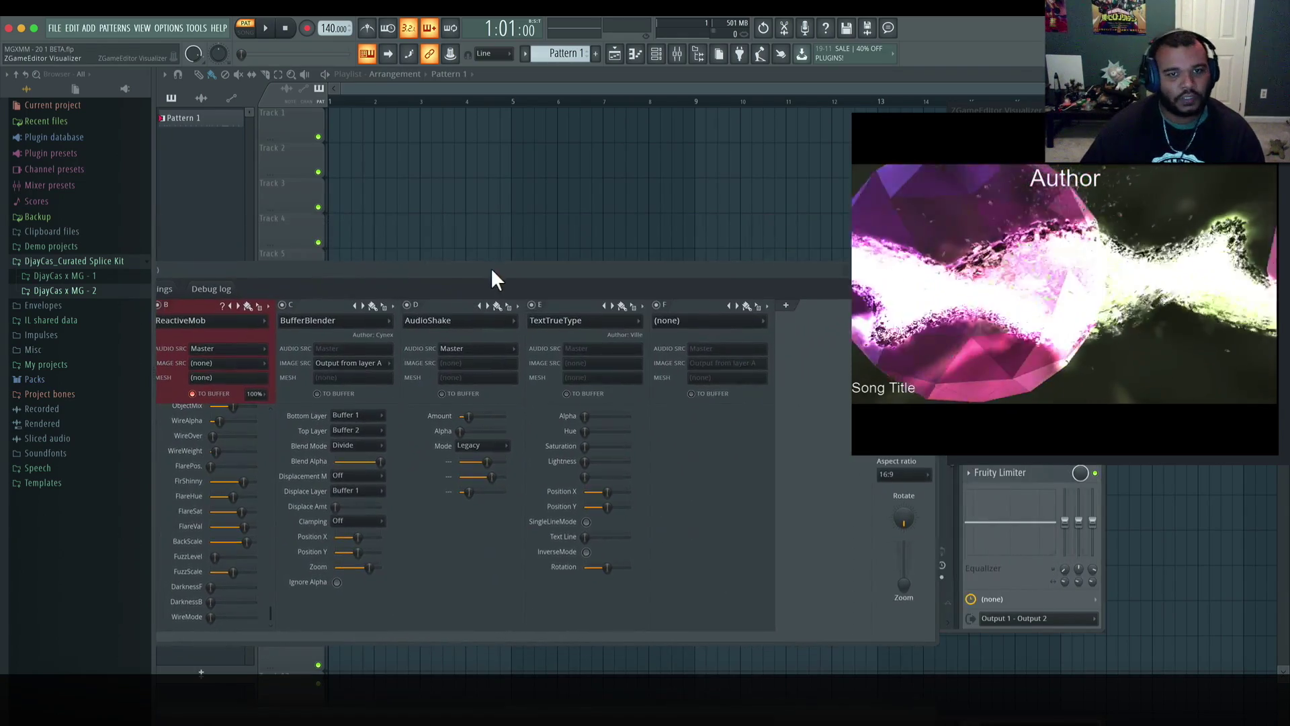
left_click(684, 317)
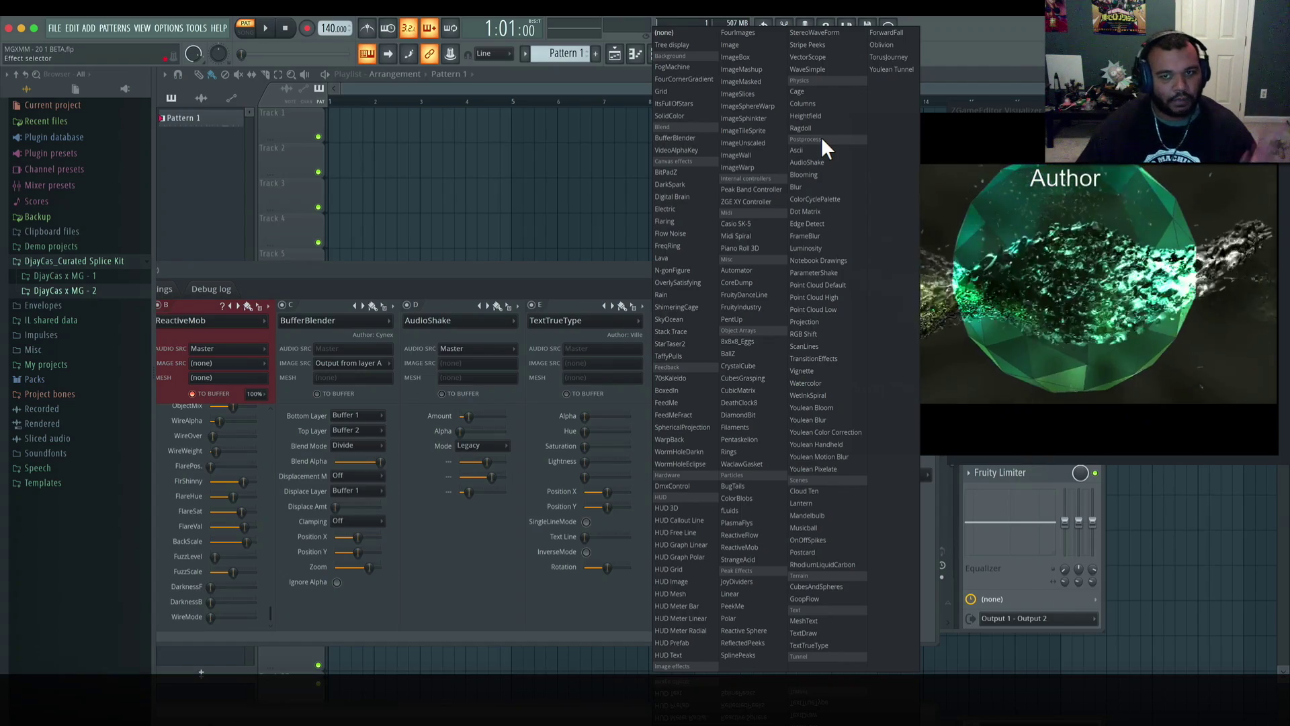
left_click(805, 235)
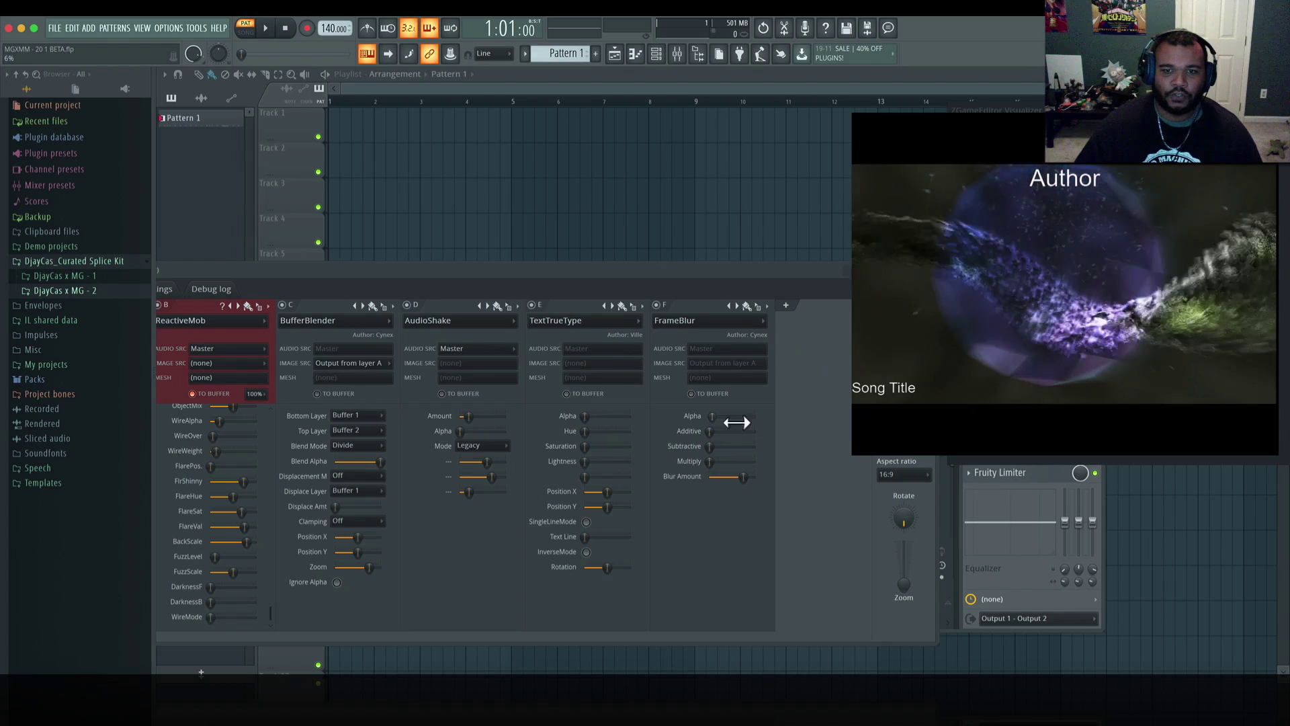
left_click_drag(710, 430, 748, 430)
left_click_drag(710, 446, 746, 446)
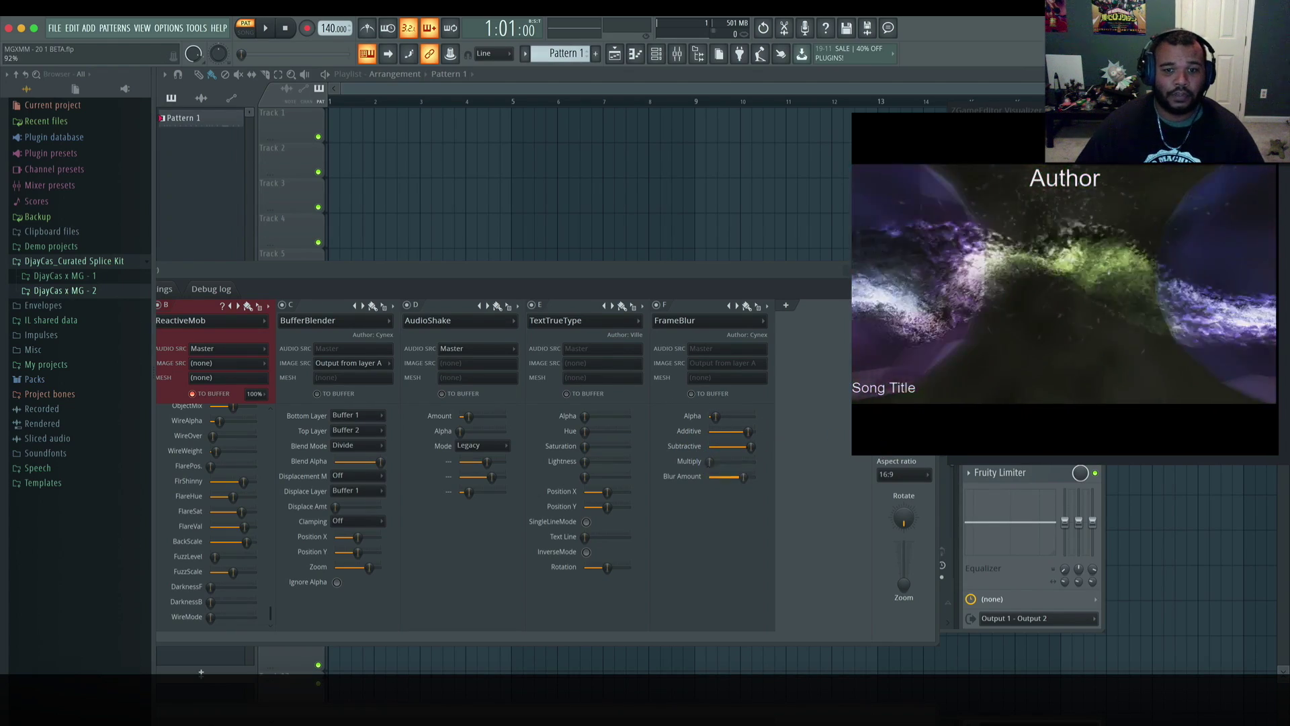
Switch layer F to Notebook Drawings and then to Ascii, and toggle the layer off and on to compare.
left_click(730, 320)
left_click(828, 260)
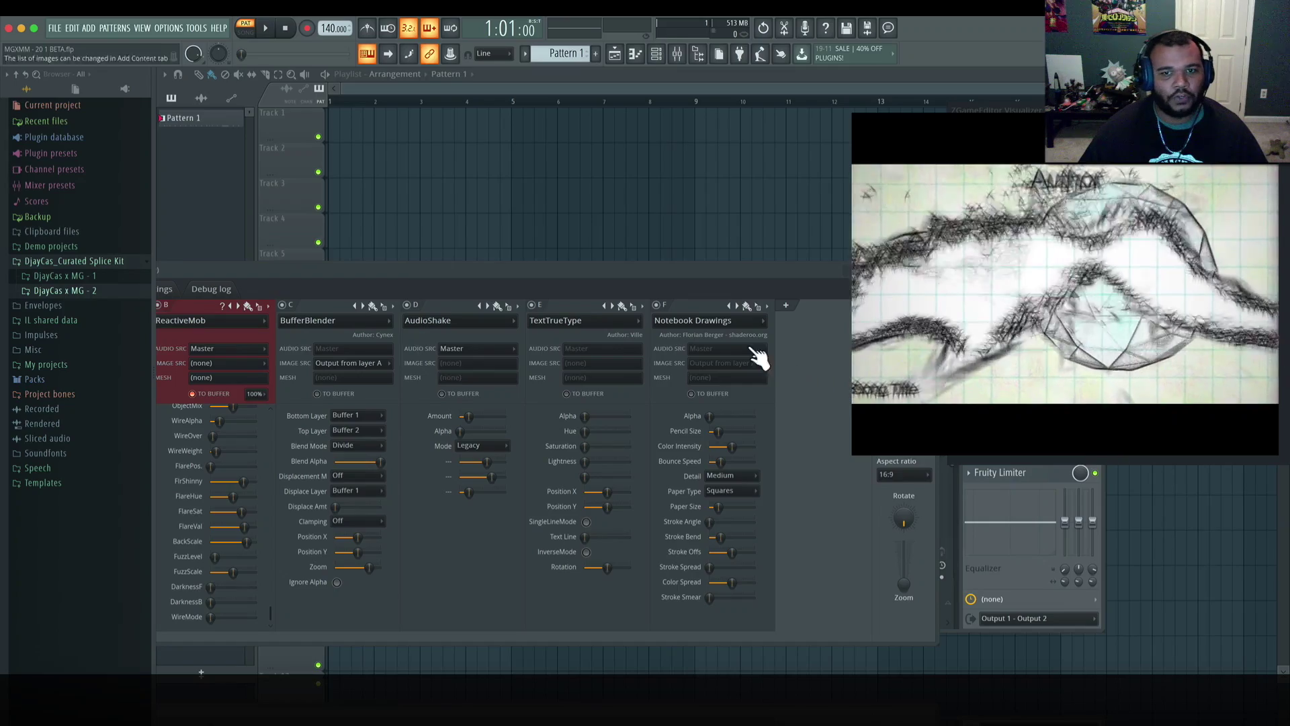
left_click(760, 321)
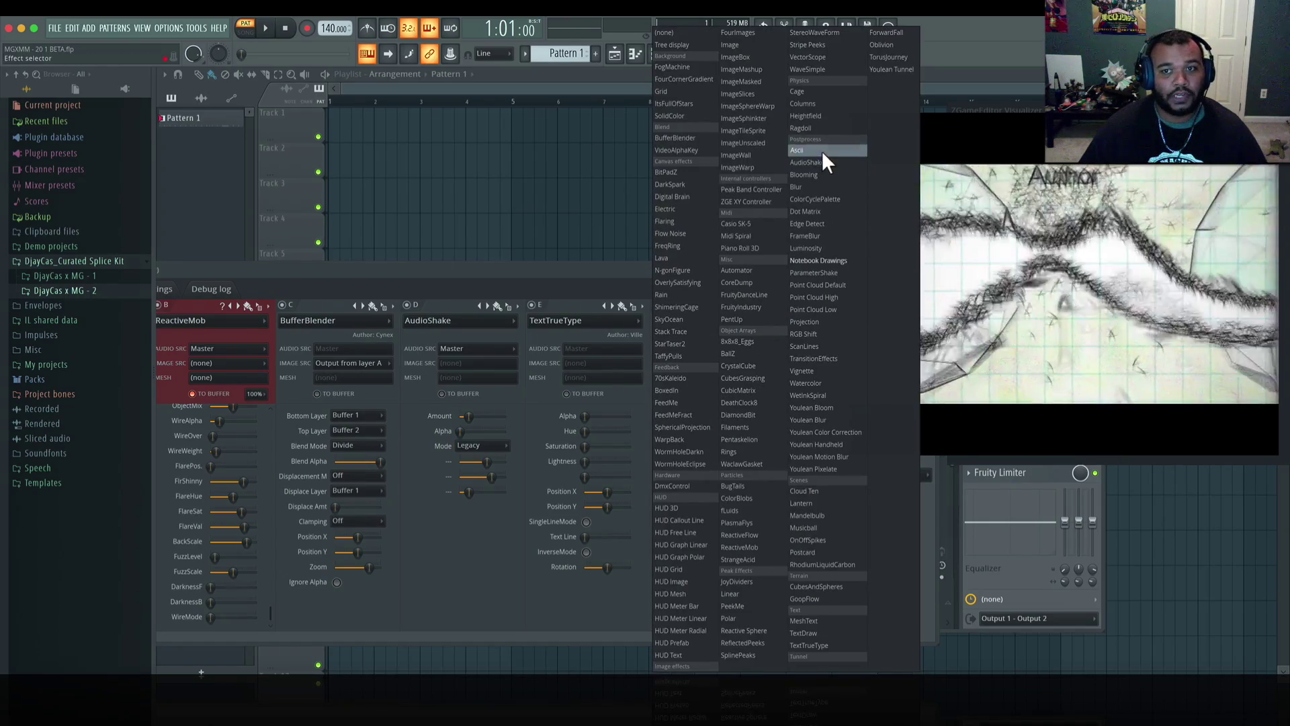
left_click(821, 150)
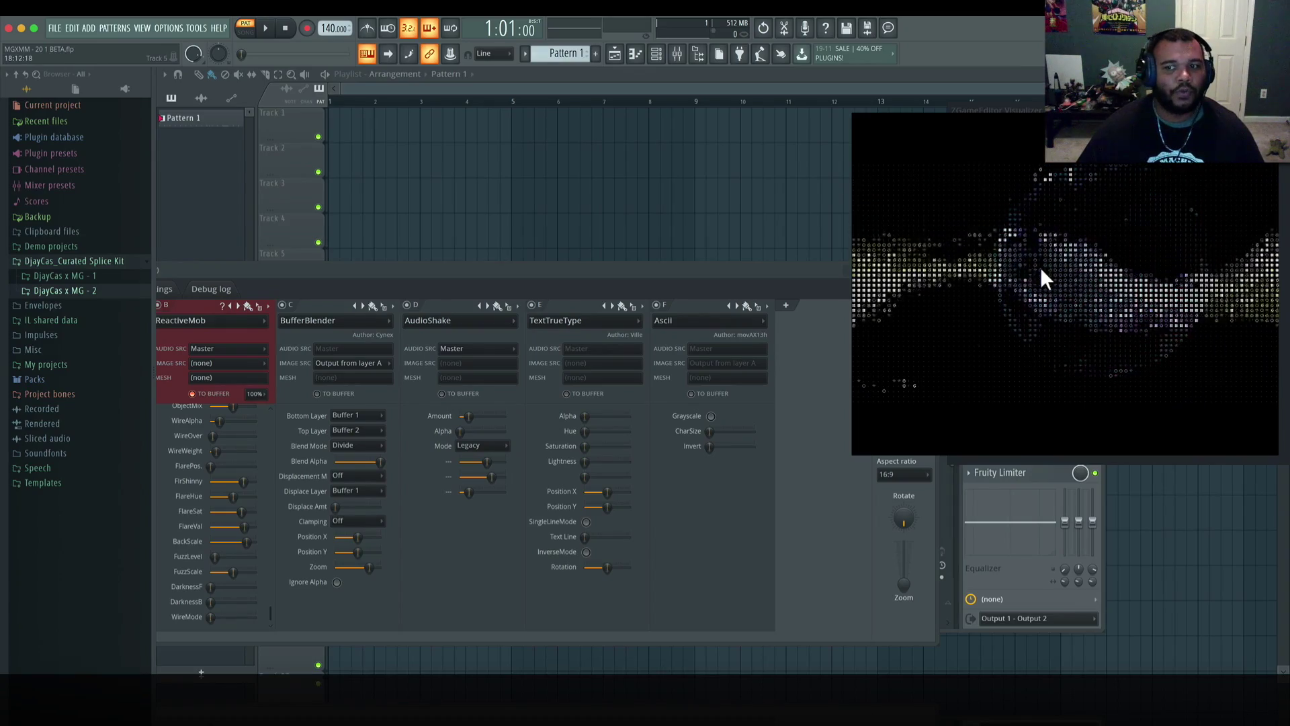
left_click(657, 306)
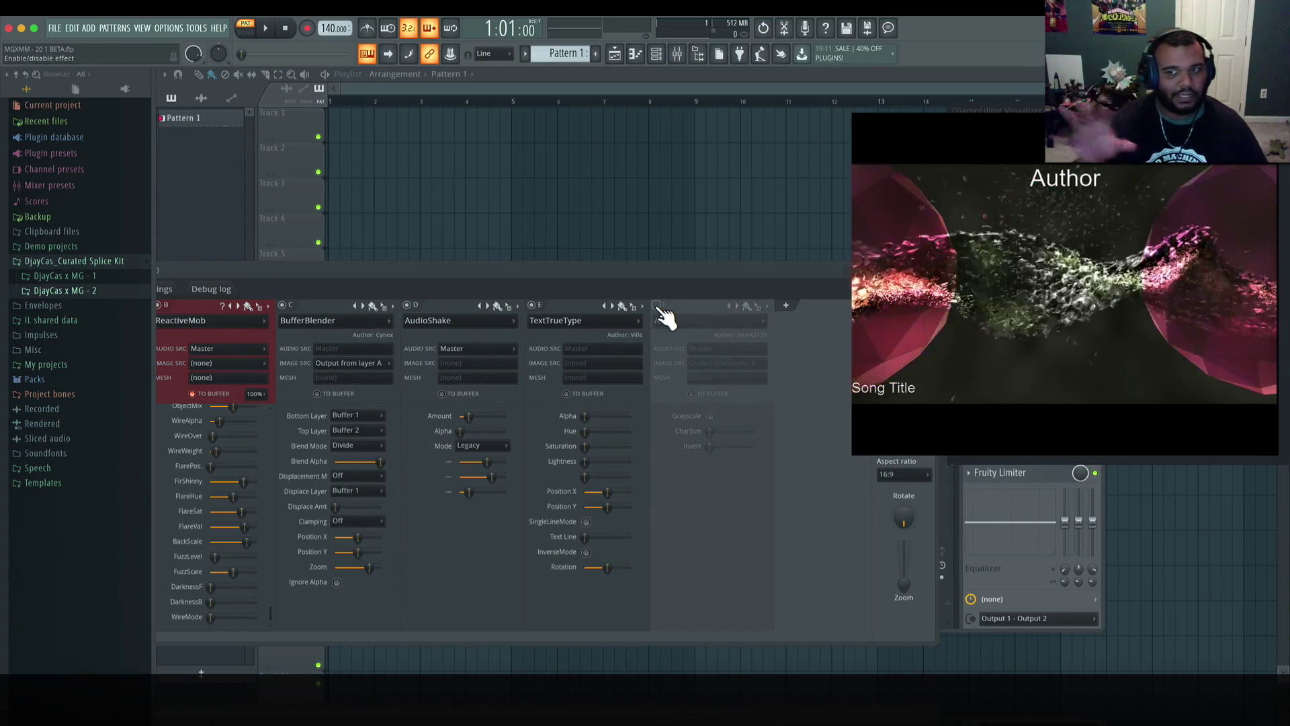
left_click(657, 306)
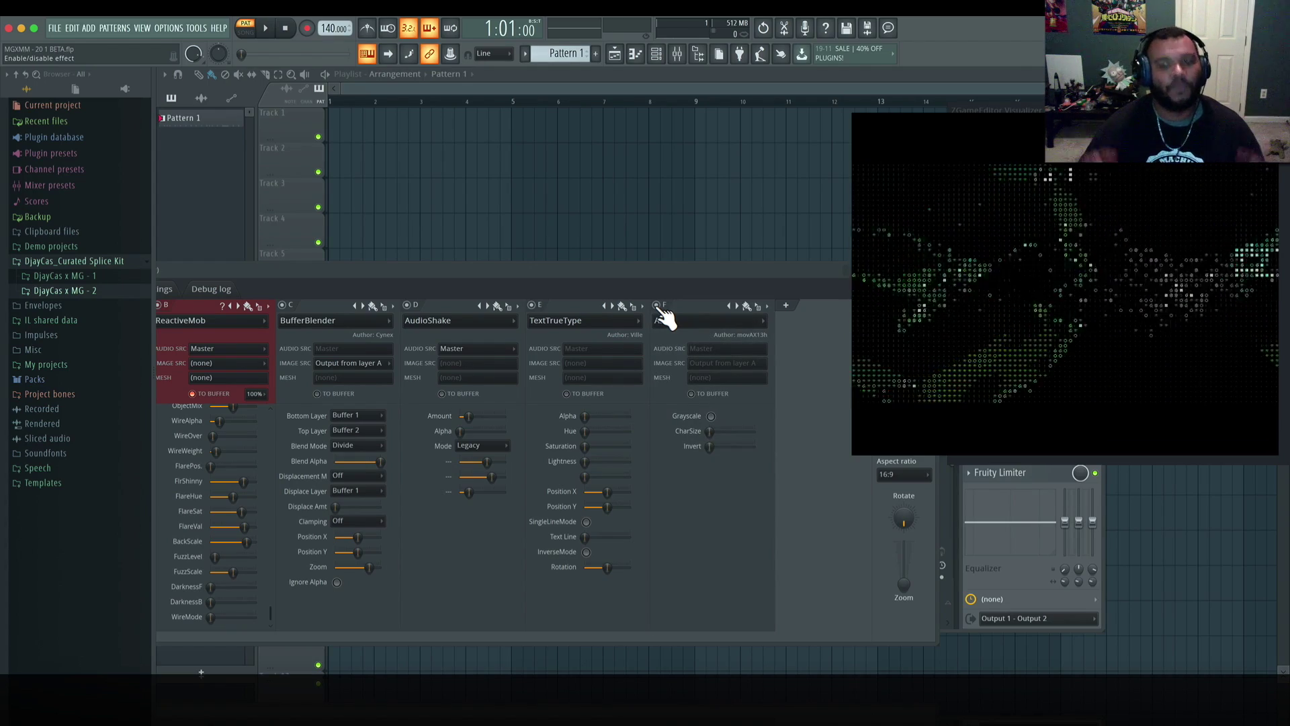
Play the pattern briefly to test the Ascii visuals, and reposition the editor so its first layers are in view.
key("space")
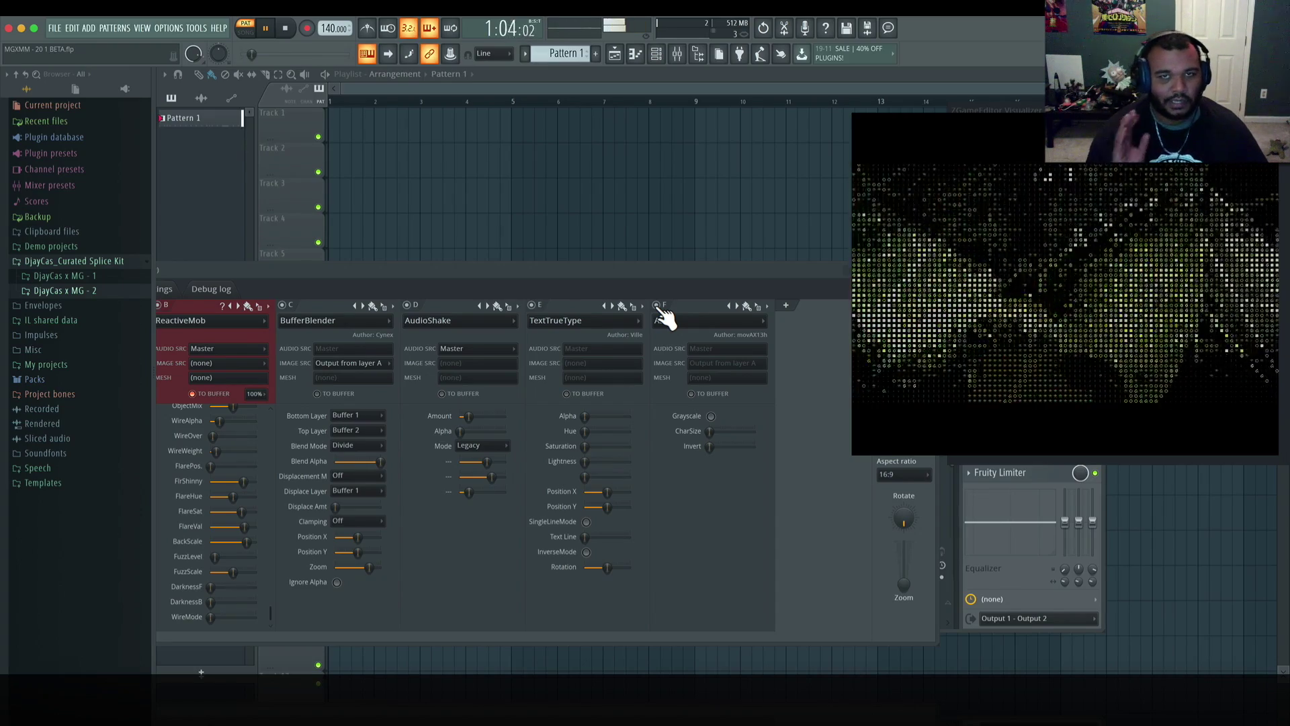
key("space")
left_click_drag(641, 269, 858, 253)
left_click_drag(705, 265, 666, 268)
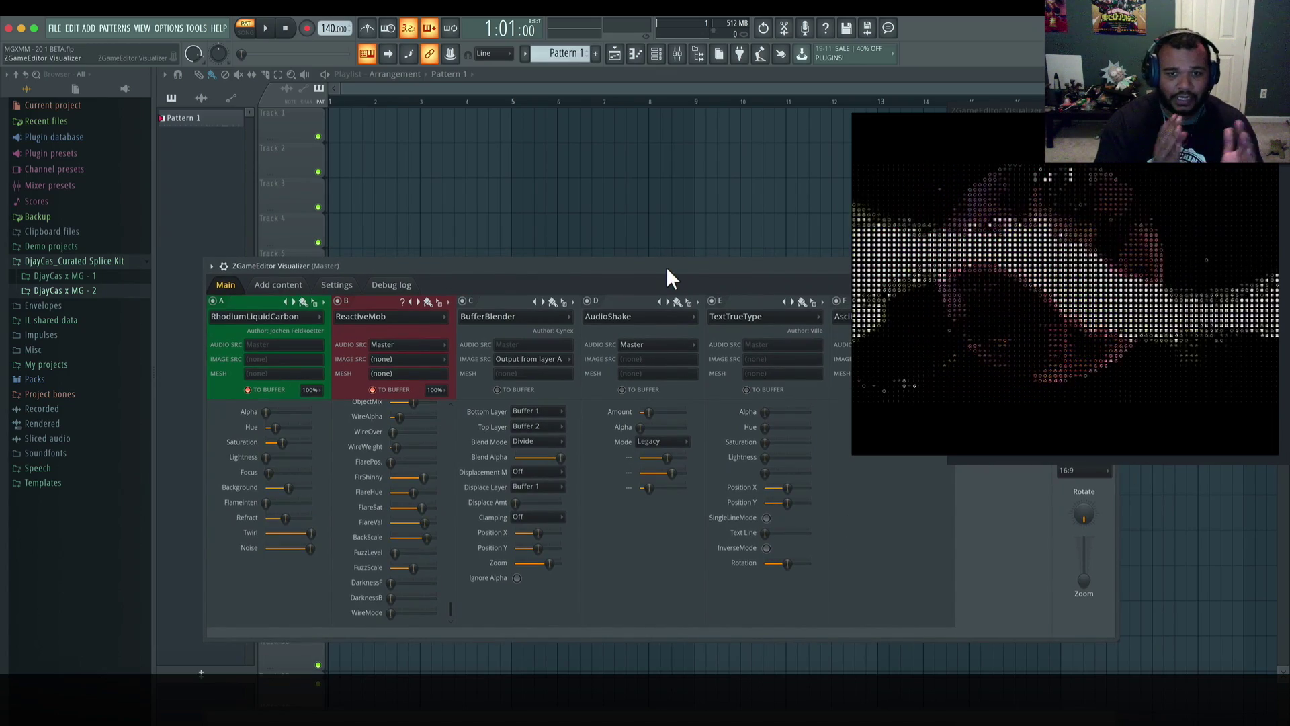
left_click_drag(667, 265, 614, 251)
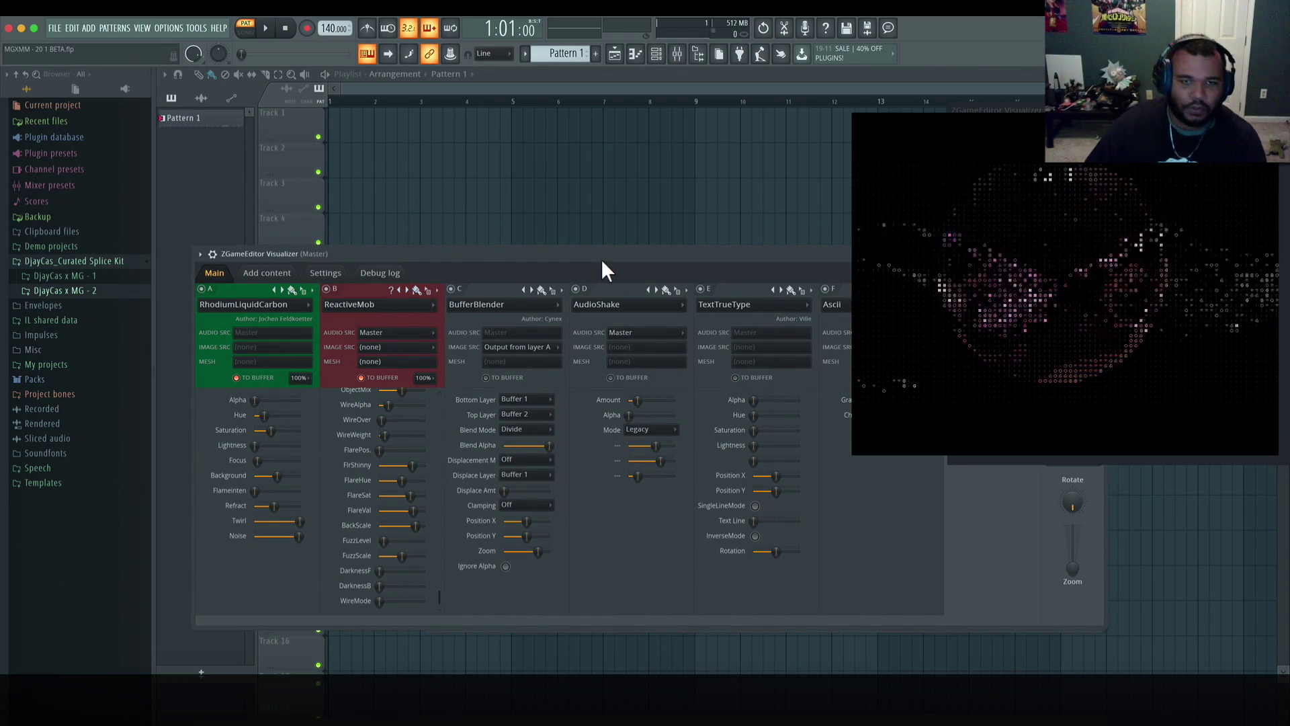
Look through the visualizer's content sections for images, text and HTML.
left_click_drag(598, 253, 632, 252)
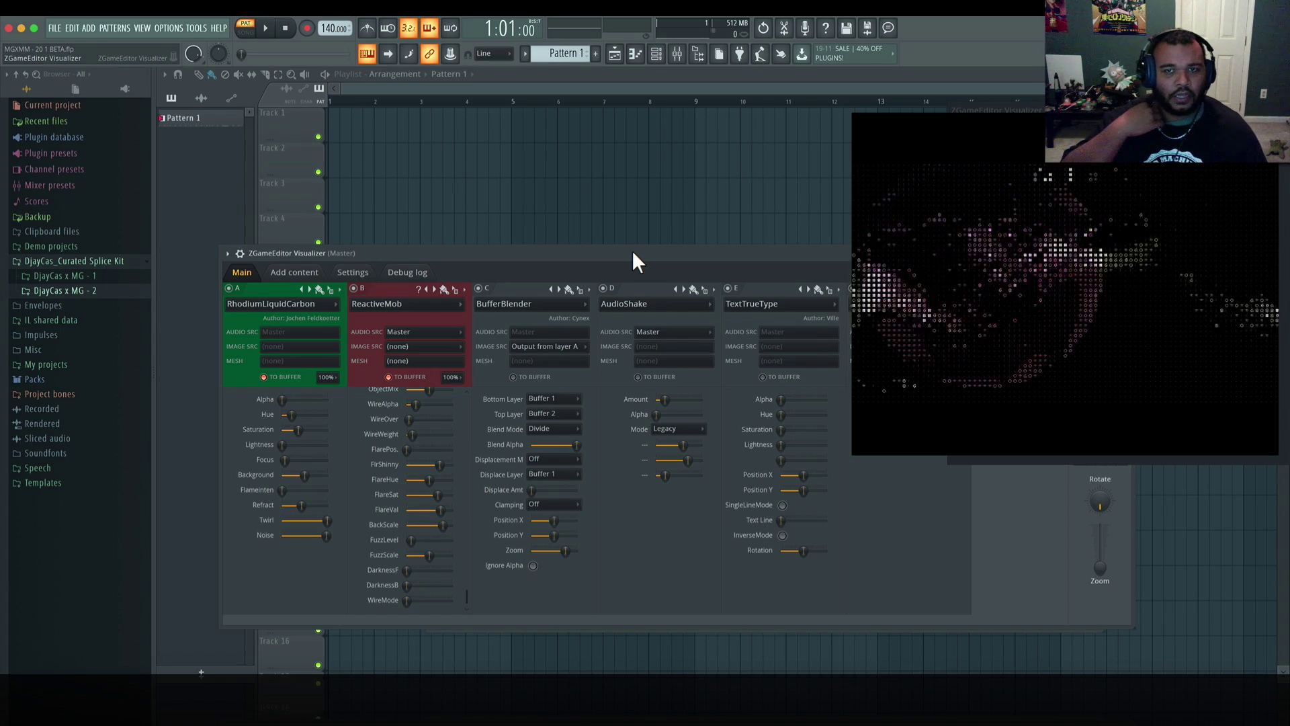
left_click(295, 272)
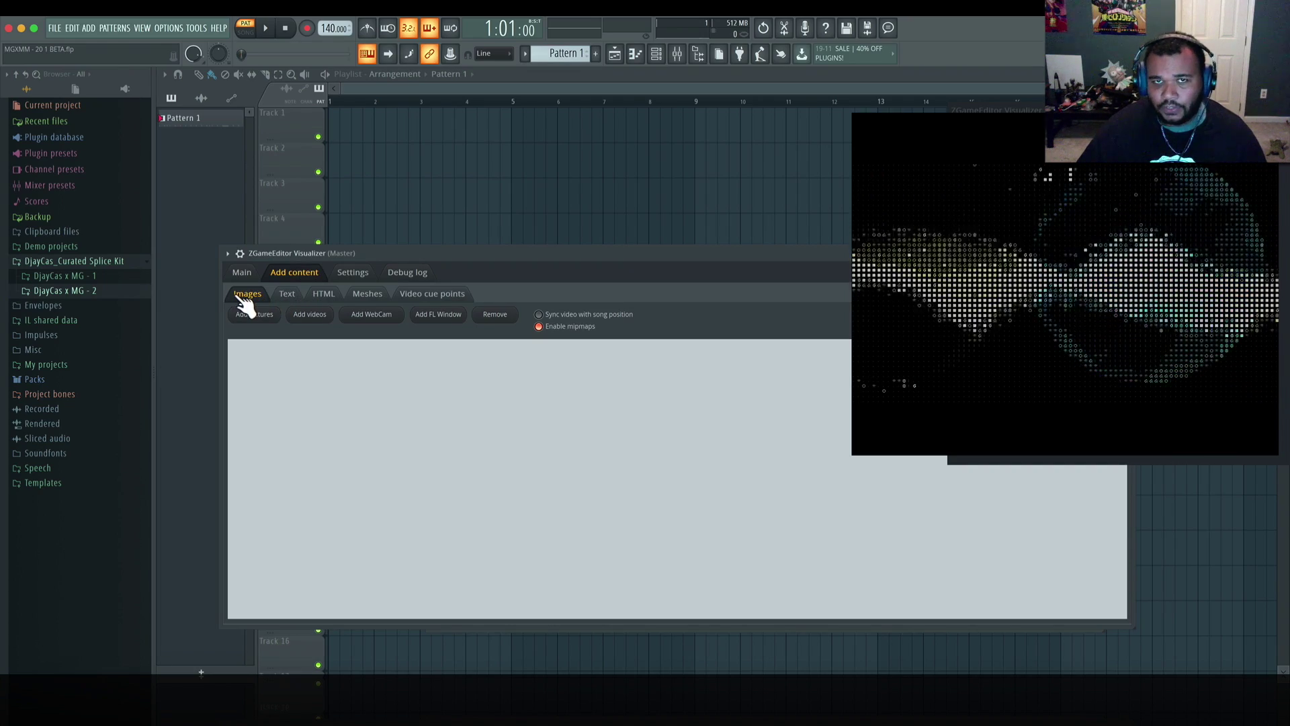
left_click(287, 294)
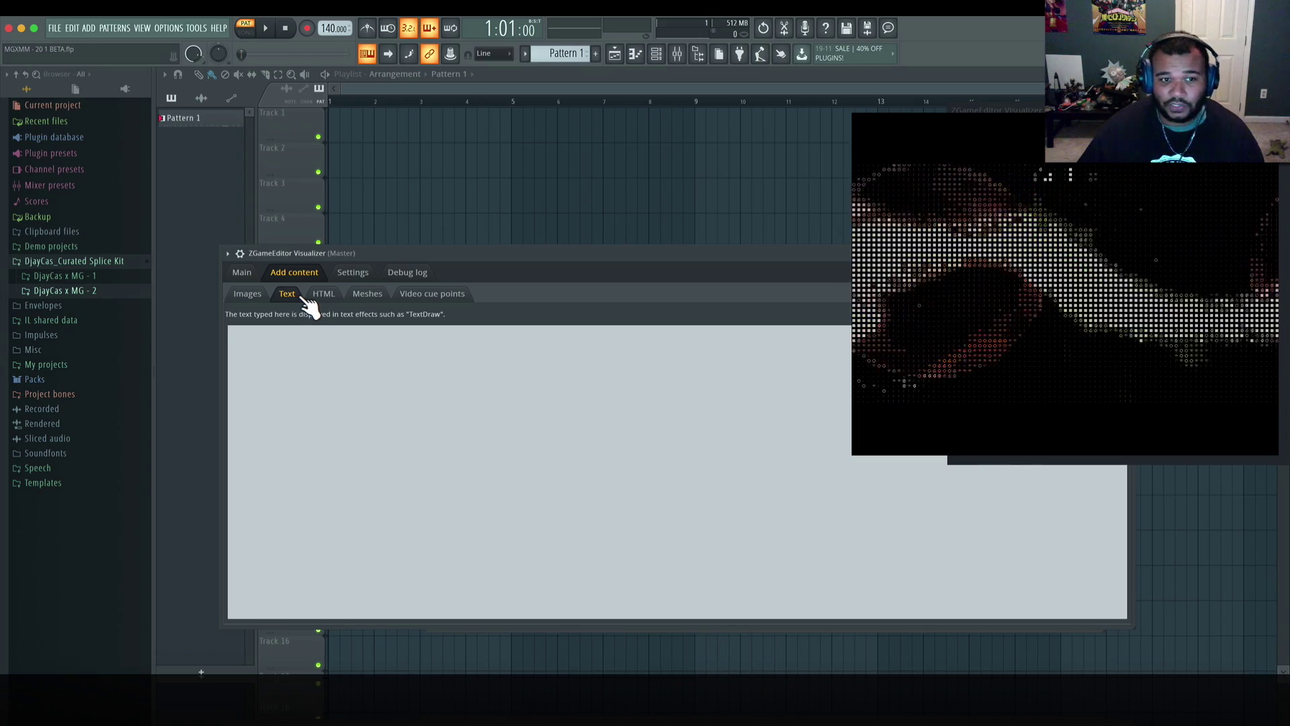
left_click(324, 296)
left_click_drag(581, 255, 599, 212)
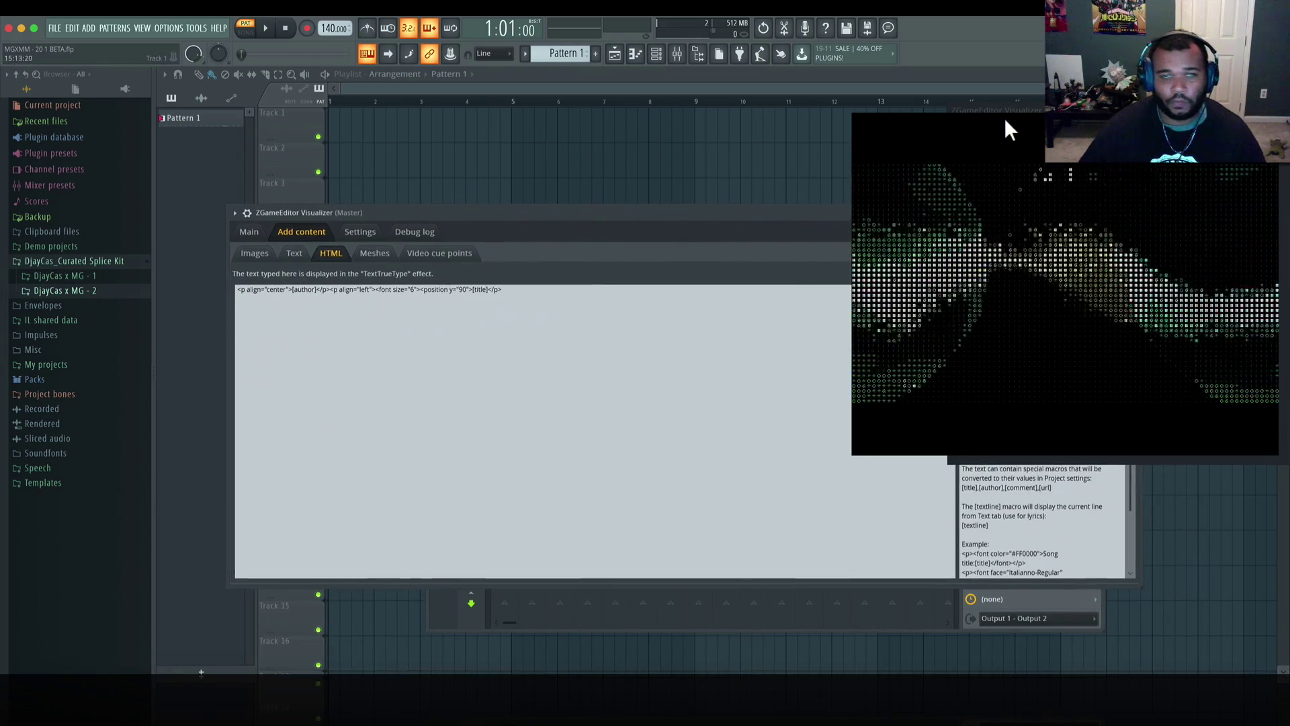
Add the Cube.3ds mesh to the visualizer's content.
left_click(376, 254)
left_click_drag(531, 219, 542, 150)
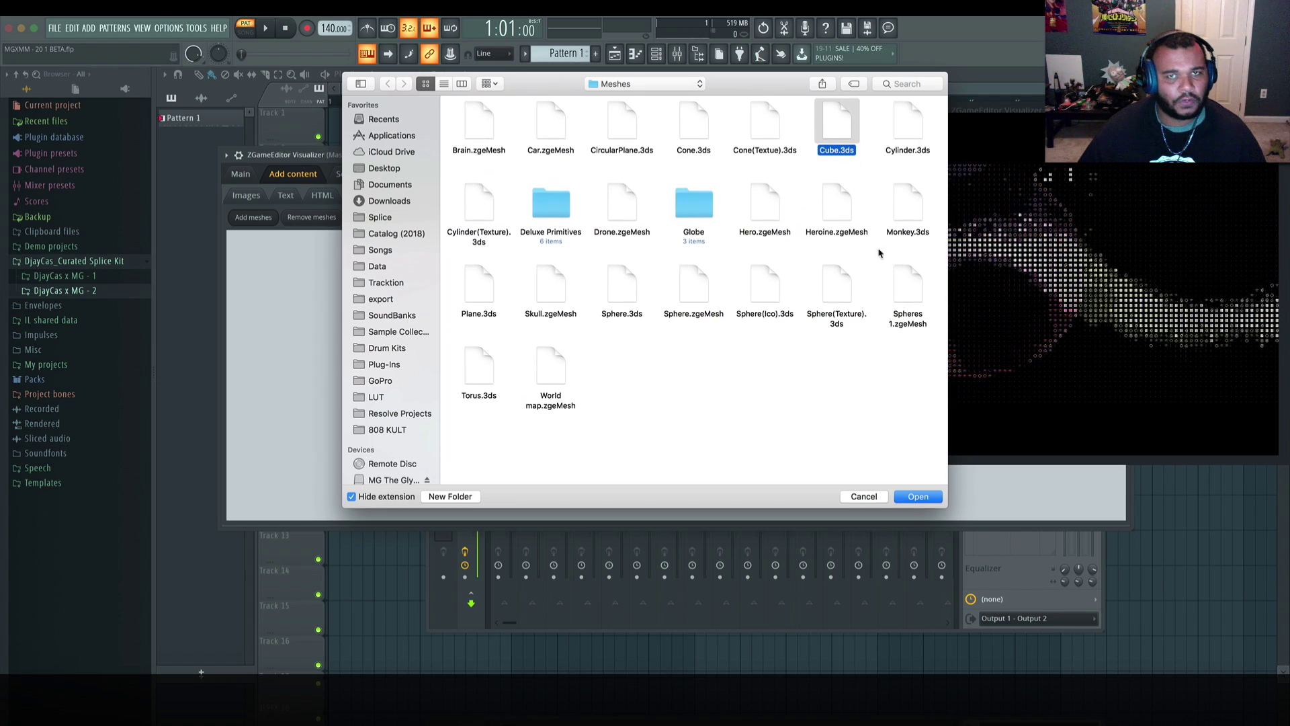
left_click(916, 497)
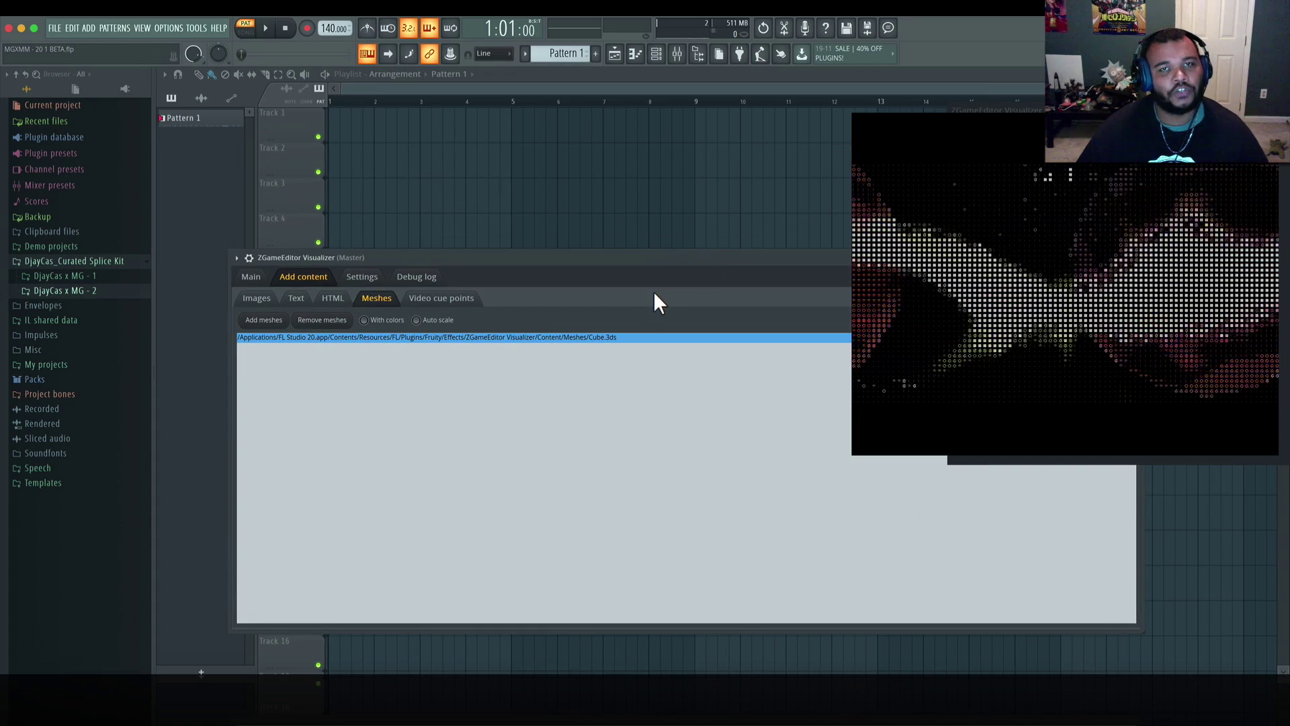
Add layer G with the HUD Mesh effect and set its mesh to Cube.3ds.
left_click(266, 301)
left_click(249, 279)
left_click_drag(655, 259, 404, 232)
left_click(719, 273)
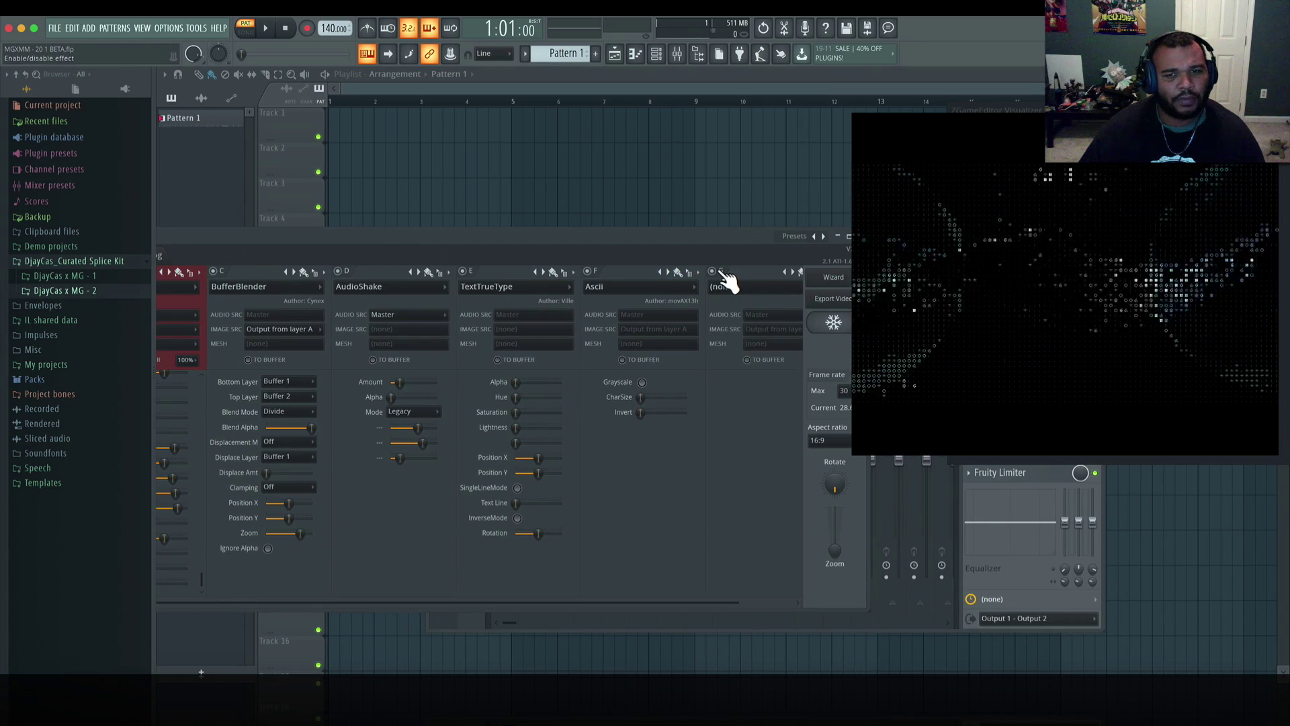
left_click_drag(763, 241, 724, 236)
left_click(717, 282)
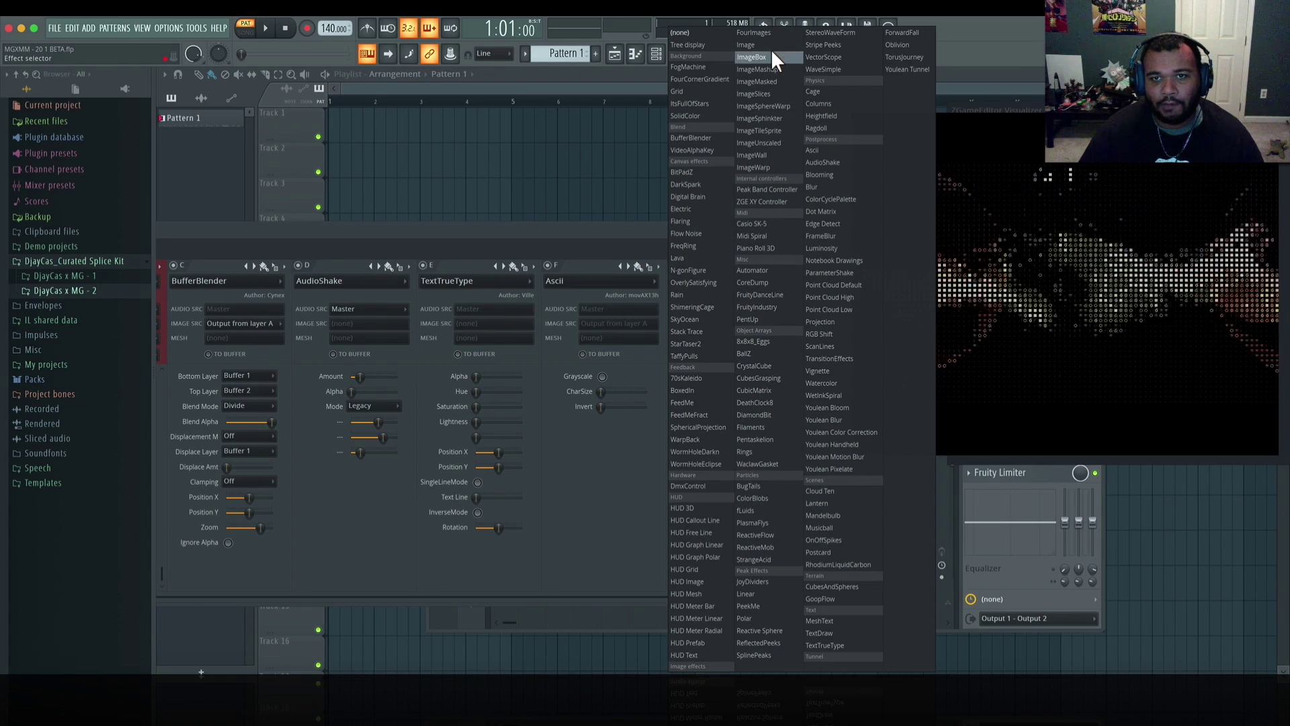
left_click(699, 593)
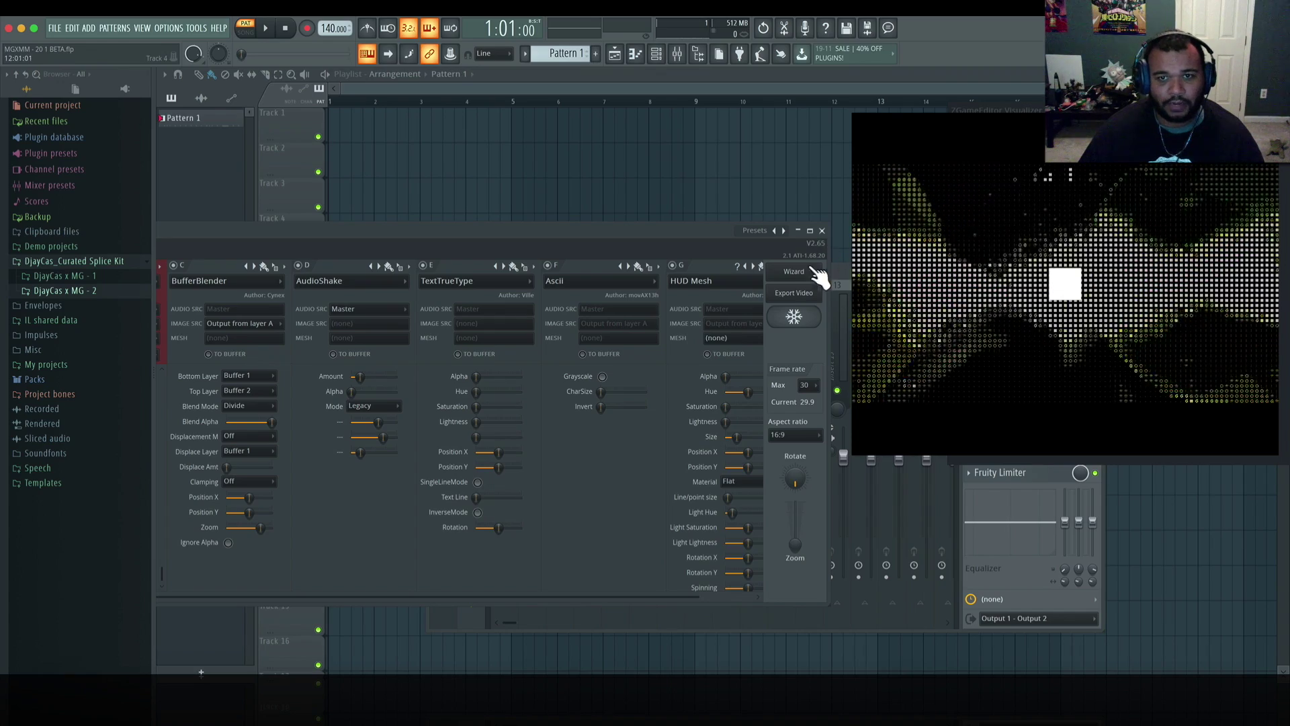
left_click(739, 337)
left_click(736, 348)
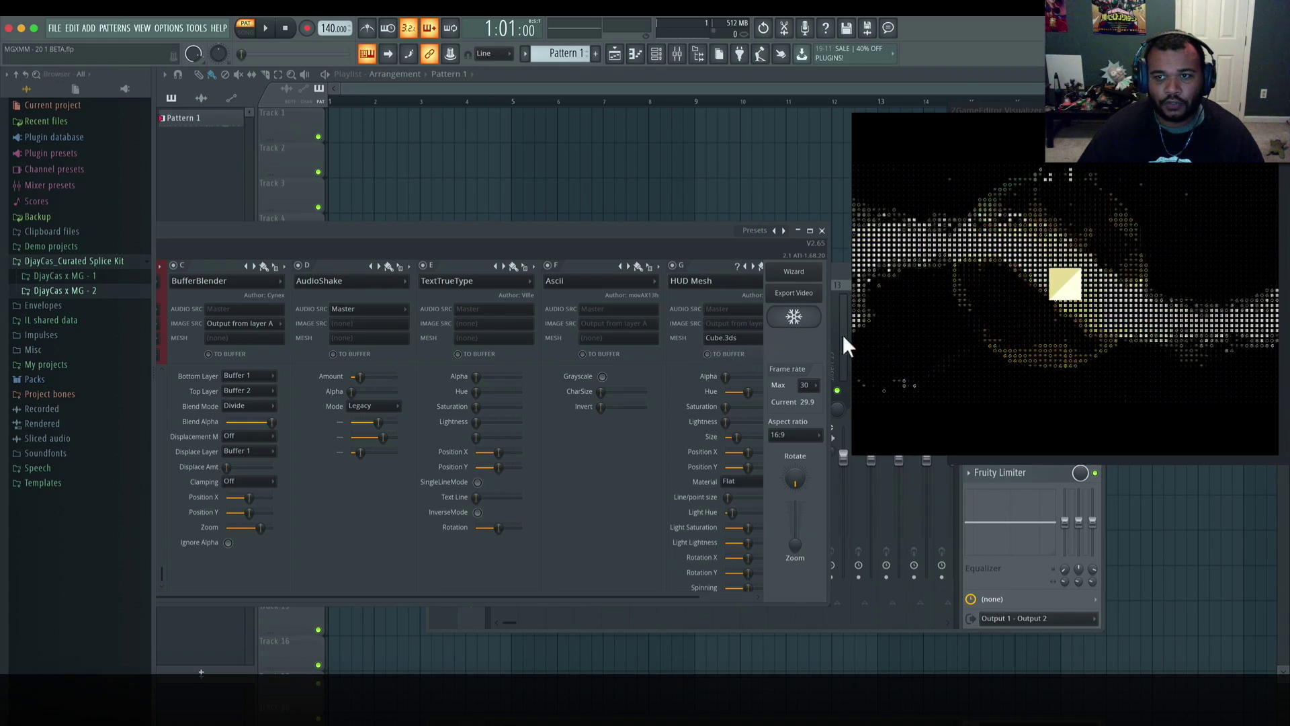
Raise the HUD Mesh layer's Spinning to 71%, raise Light Lightness slightly, lower Rotation X, and play the pattern briefly.
left_click_drag(743, 236, 649, 196)
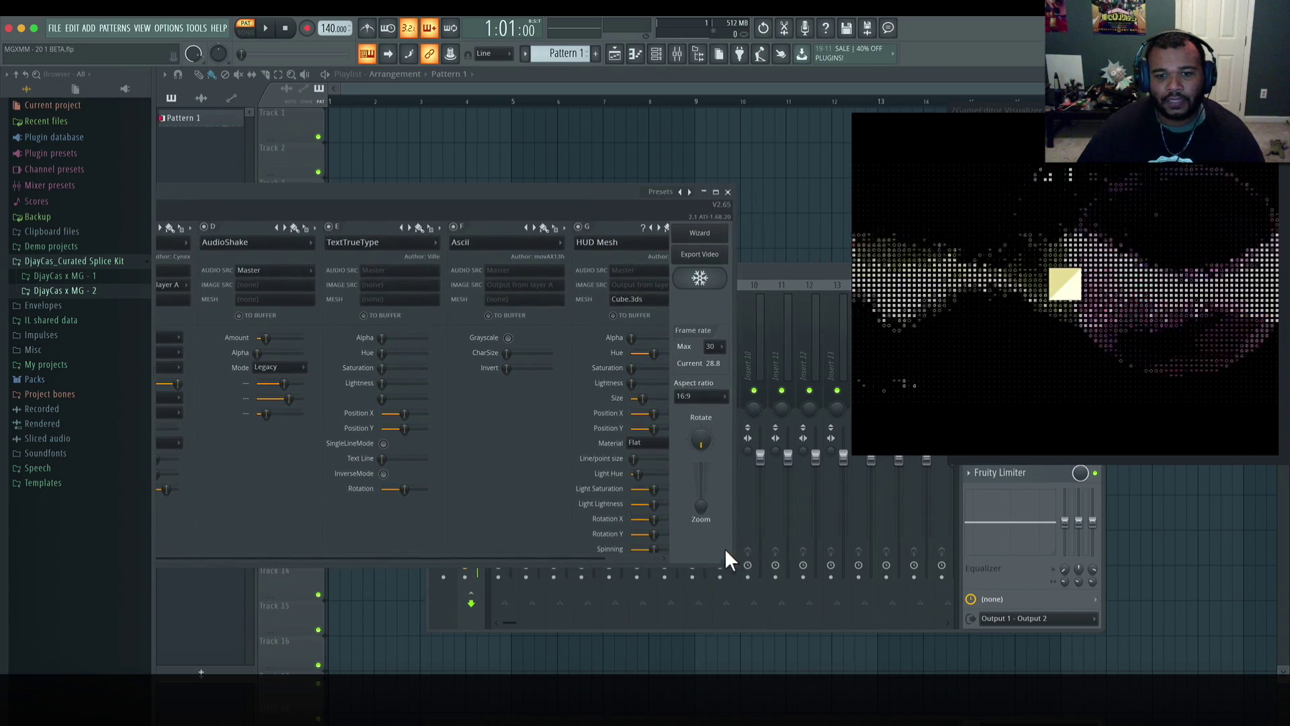
left_click_drag(571, 558, 637, 519)
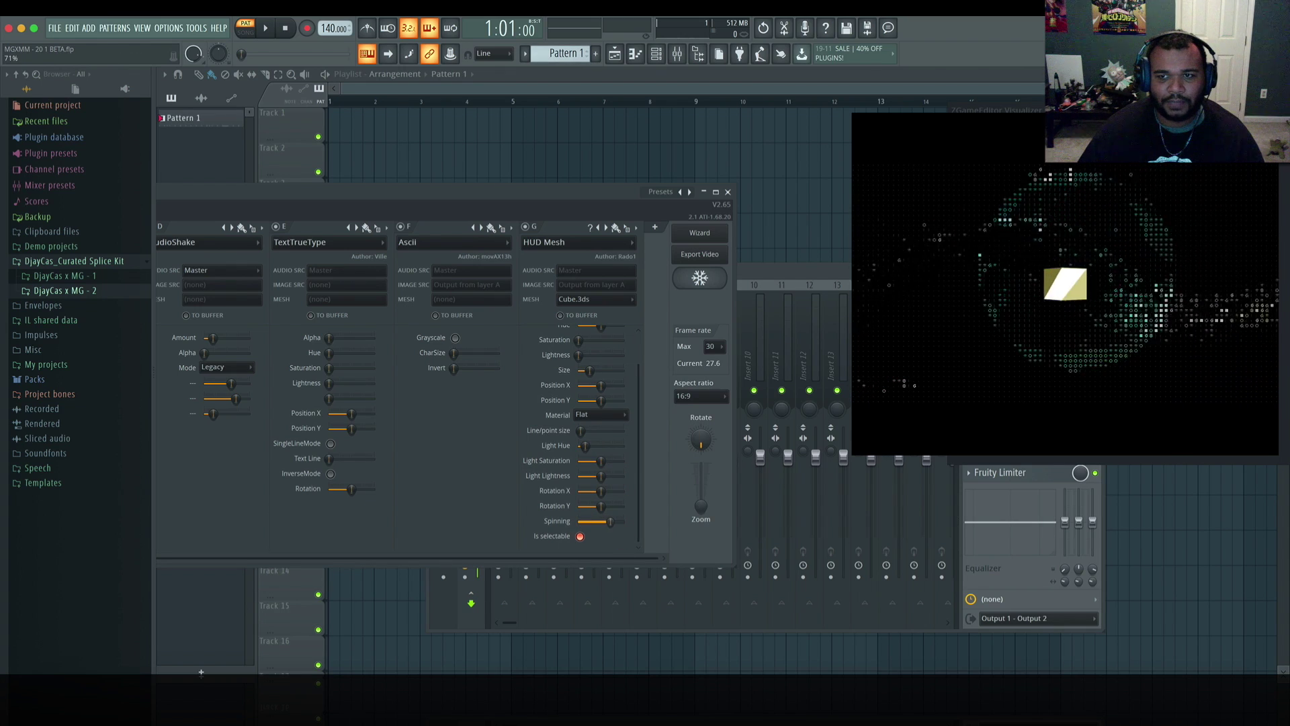
left_click_drag(601, 476, 605, 477)
key("space")
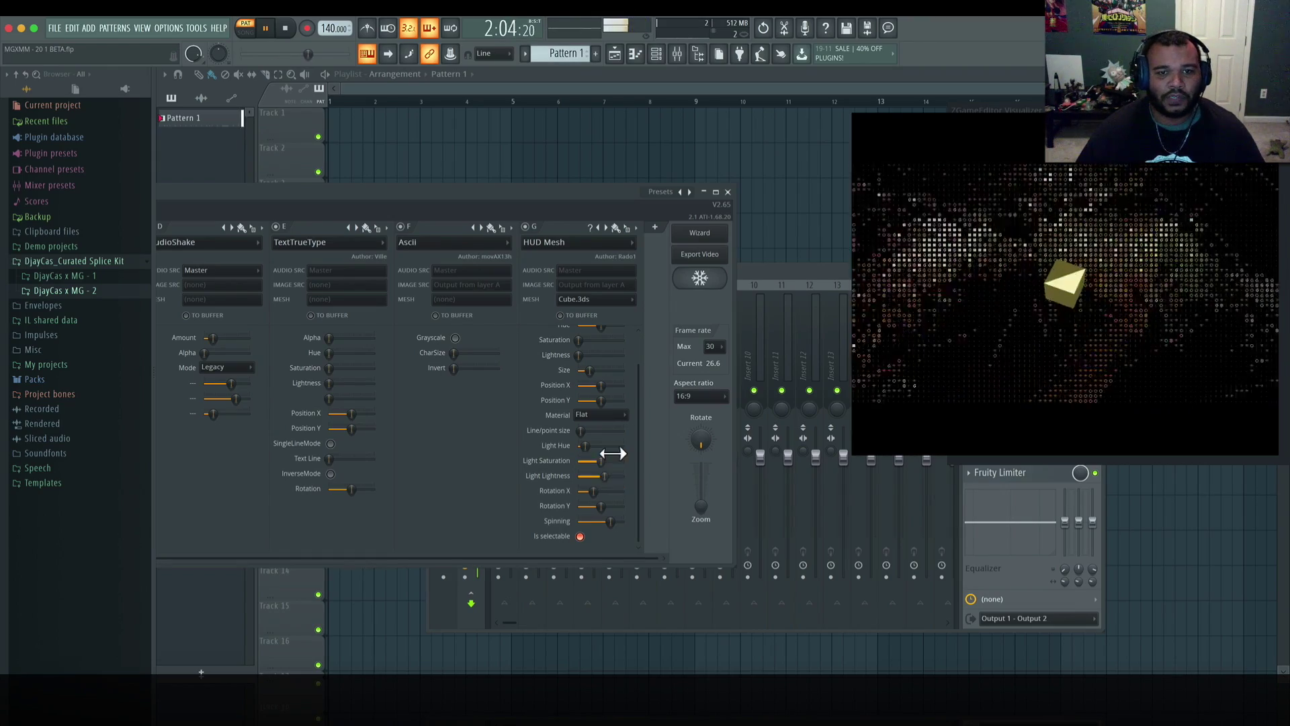
key("space")
Set the ReactiveMob layer's audio source to Insert 6 and route the Perc_Click channel to mixer track 6.
scroll(635, 420, "up", 2)
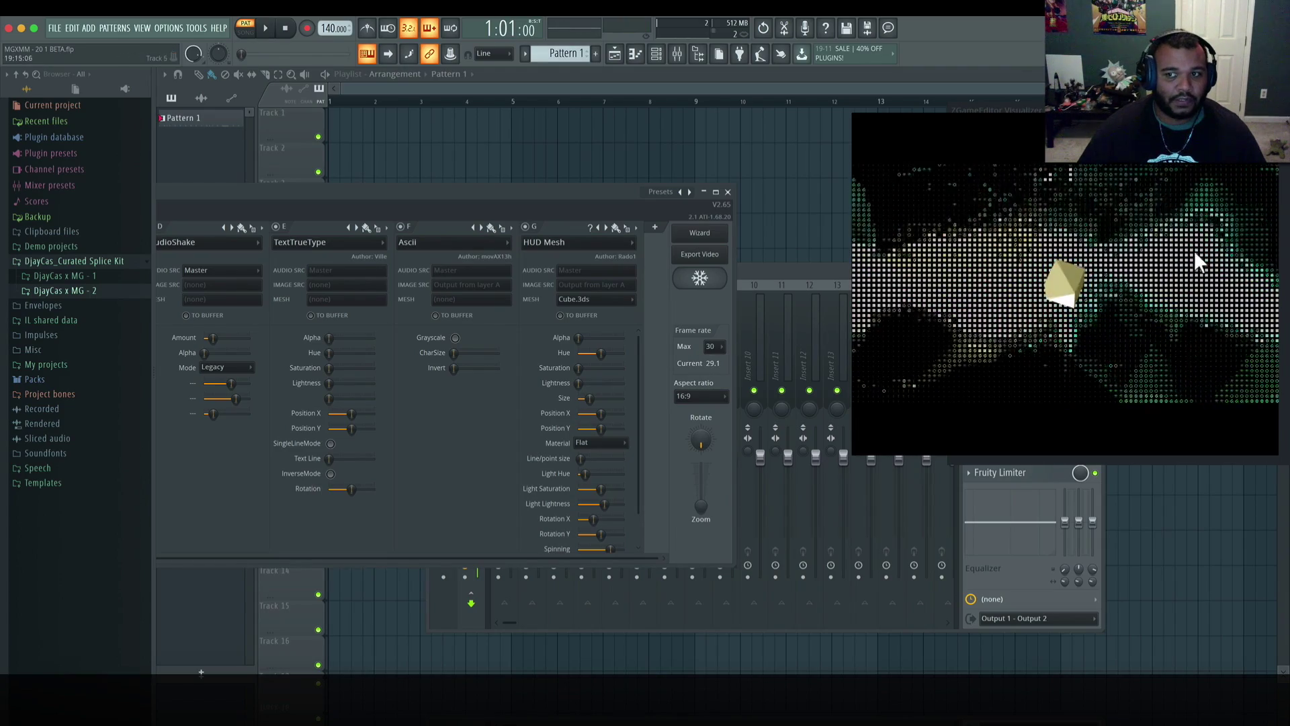
left_click_drag(639, 559, 216, 555)
left_click_drag(545, 185, 953, 223)
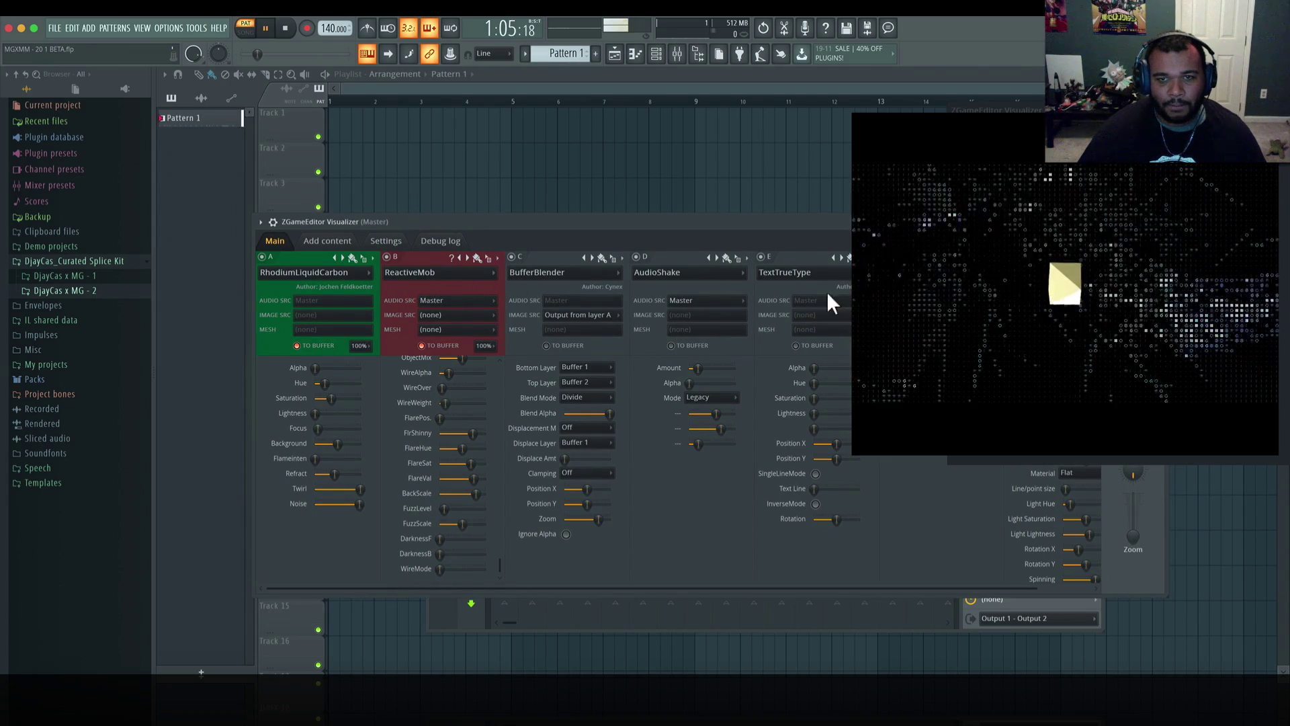
left_click(459, 300)
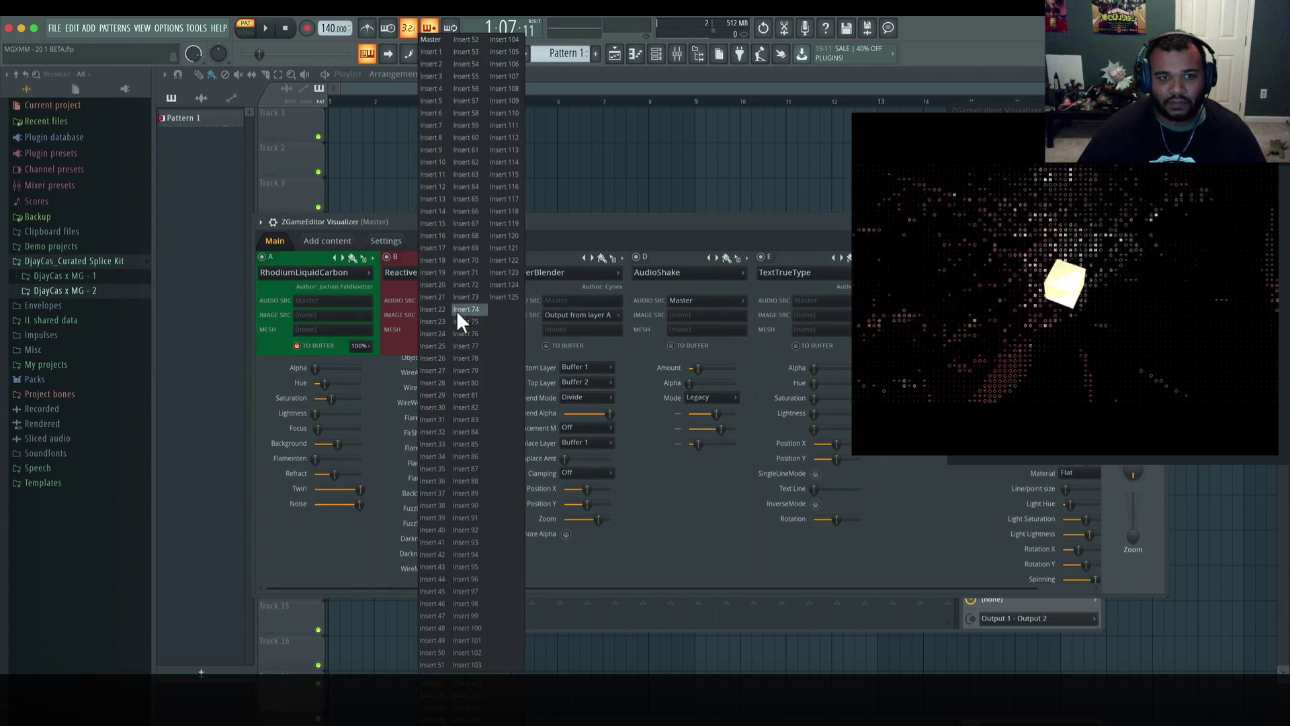
left_click(440, 113)
left_click_drag(545, 222, 571, 436)
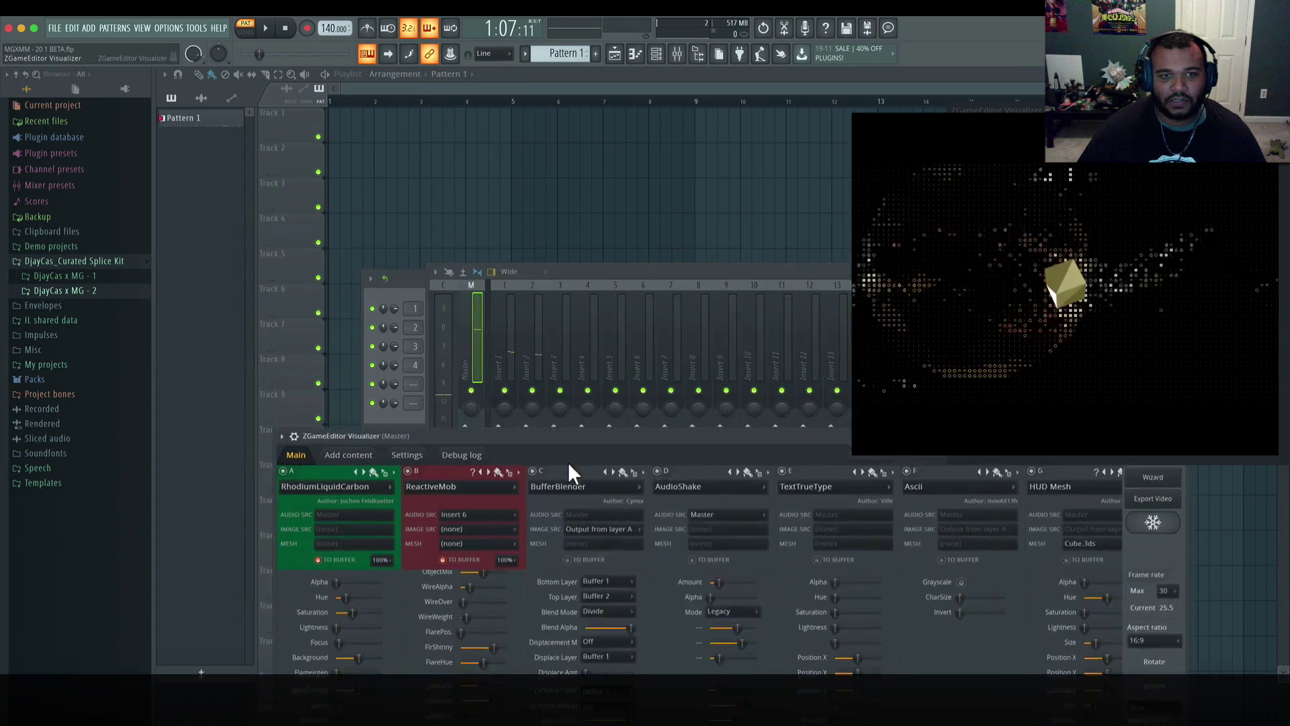
left_click_drag(412, 348, 413, 336)
Disable layers A, D, E, F and G, keeping only ReactiveMob and BufferBlender active, with Perc_Click soloed during playback.
left_click(414, 471)
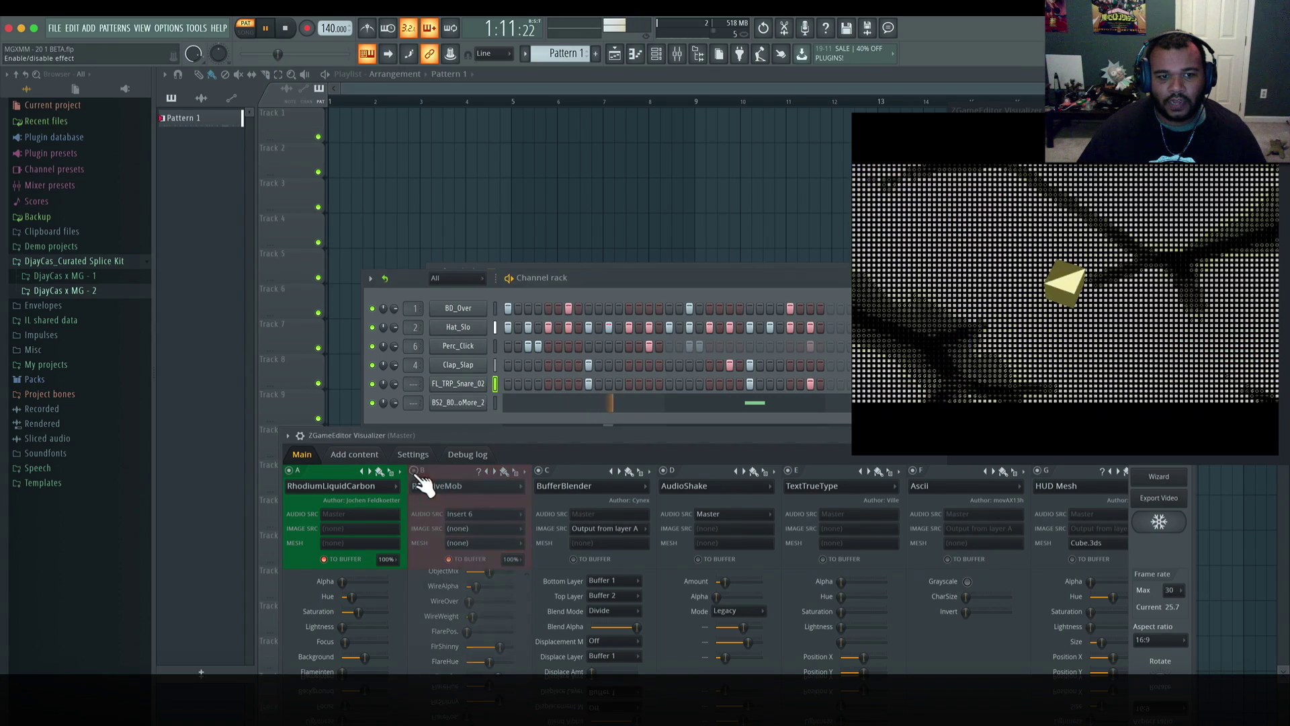
left_click(290, 471)
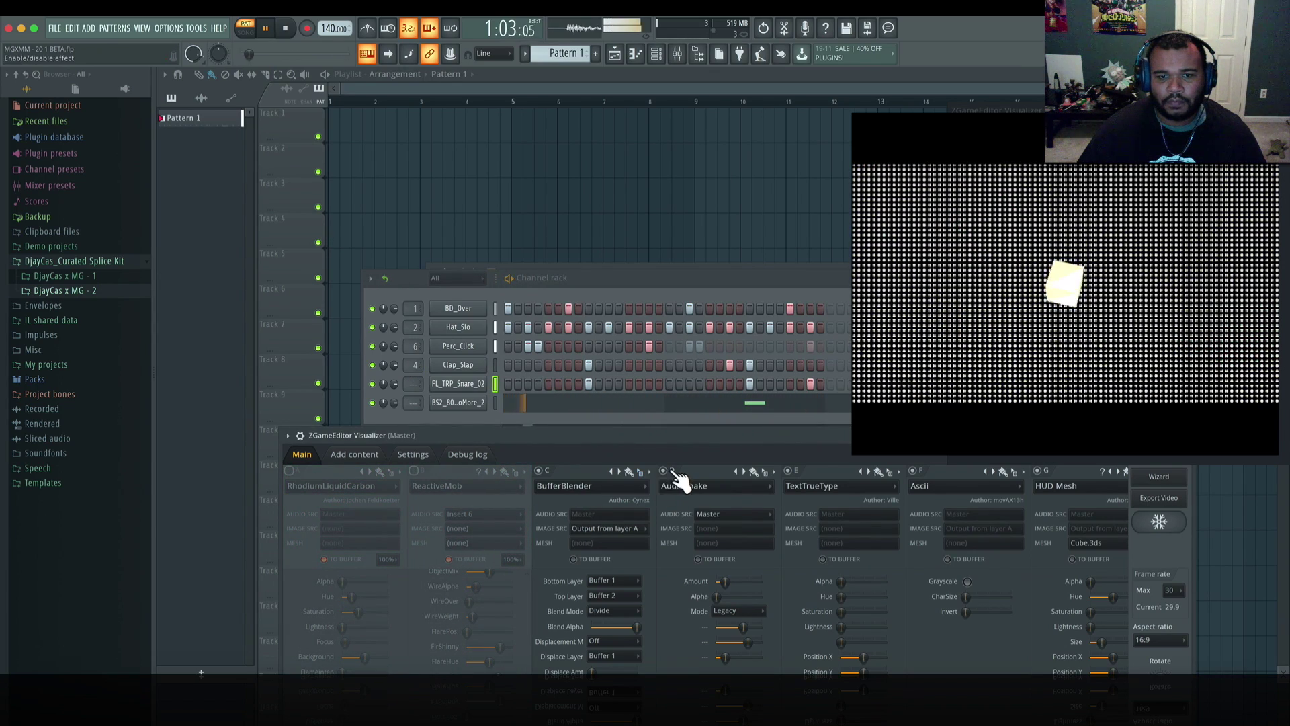
left_click(664, 470)
left_click(788, 471)
left_click(912, 470)
left_click(414, 471)
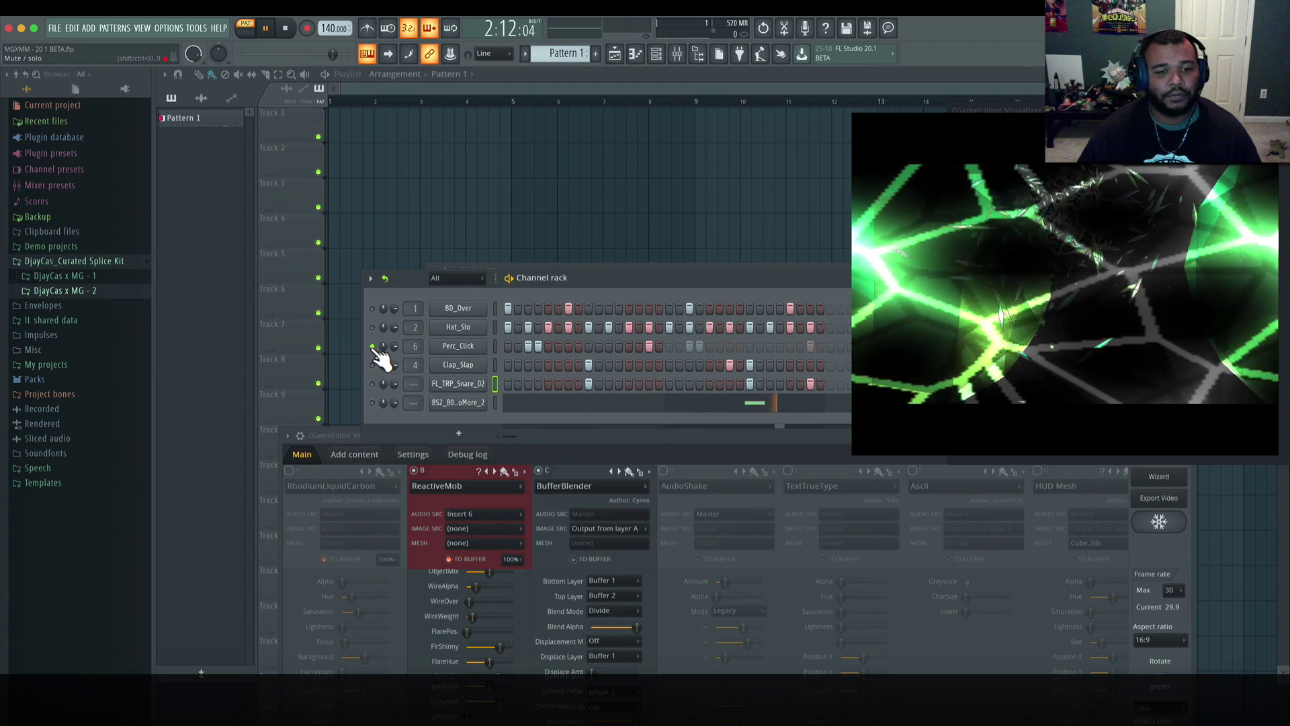
Toggle the ReactiveMob layer off and on to compare its response to Perc_Click, and stop playback.
left_click(424, 479)
left_click(411, 471)
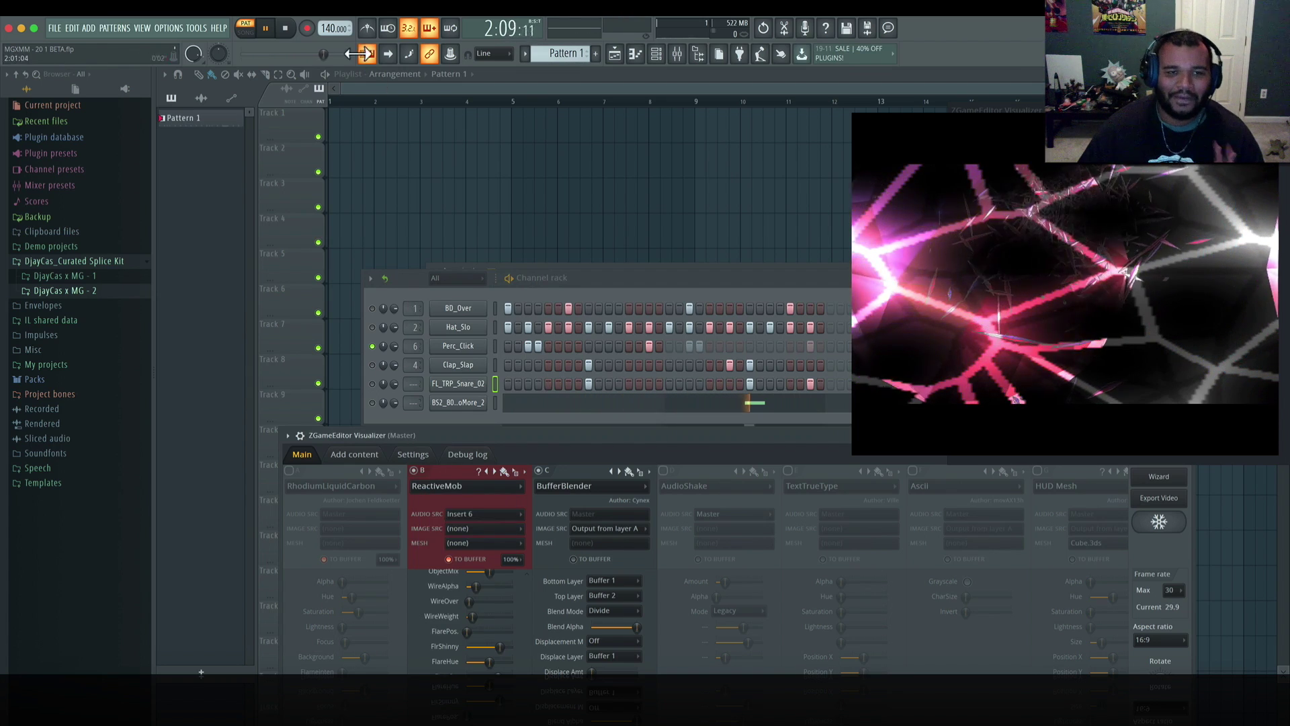
left_click(294, 38)
Re-enable the RhodiumLiquidCarbon, AudioShake, TextTrueType, Ascii and HUD Mesh layers.
left_click_drag(667, 441, 660, 266)
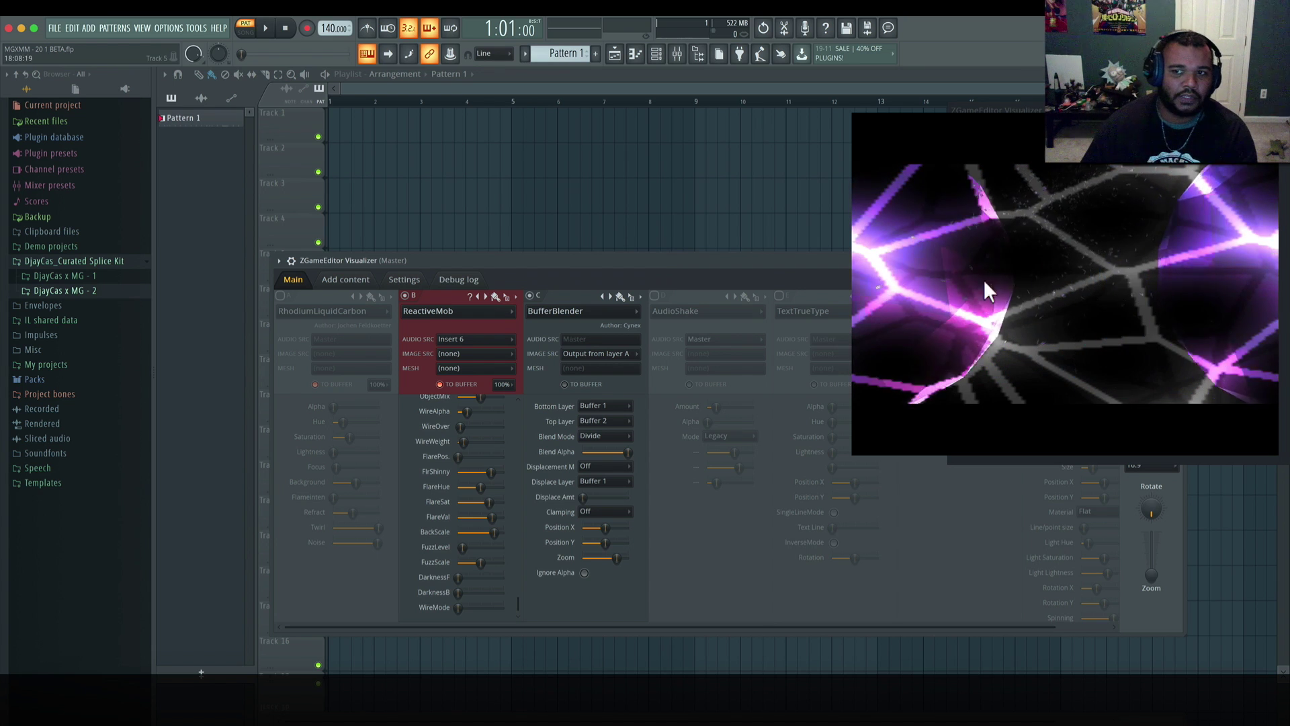
left_click(280, 295)
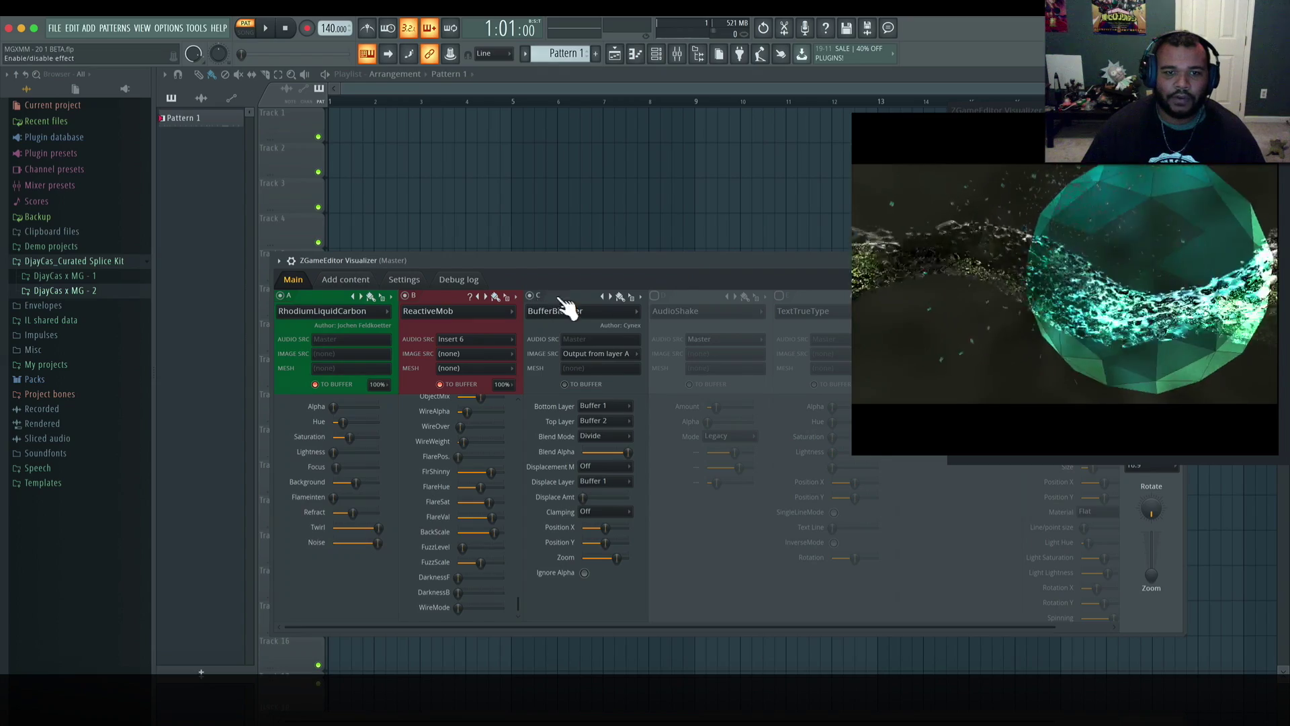
left_click(656, 296)
left_click_drag(734, 254, 533, 323)
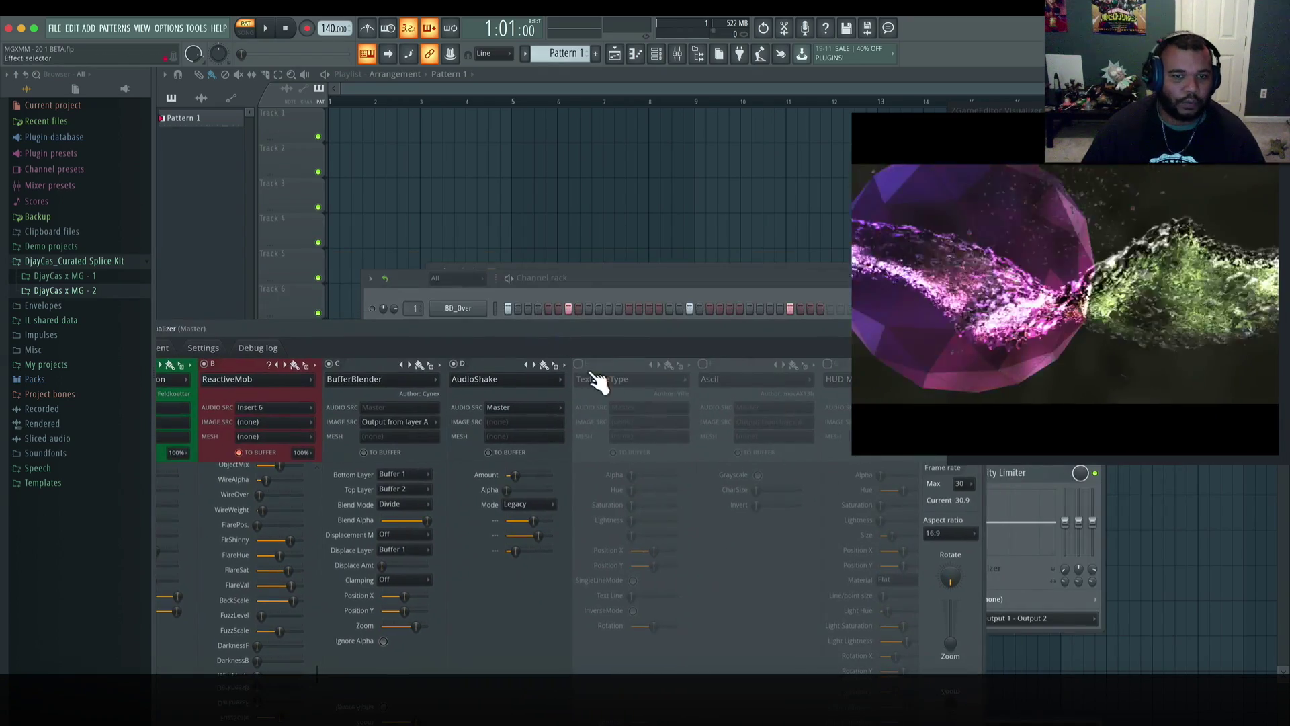
left_click(579, 364)
left_click(702, 364)
left_click_drag(743, 330, 558, 324)
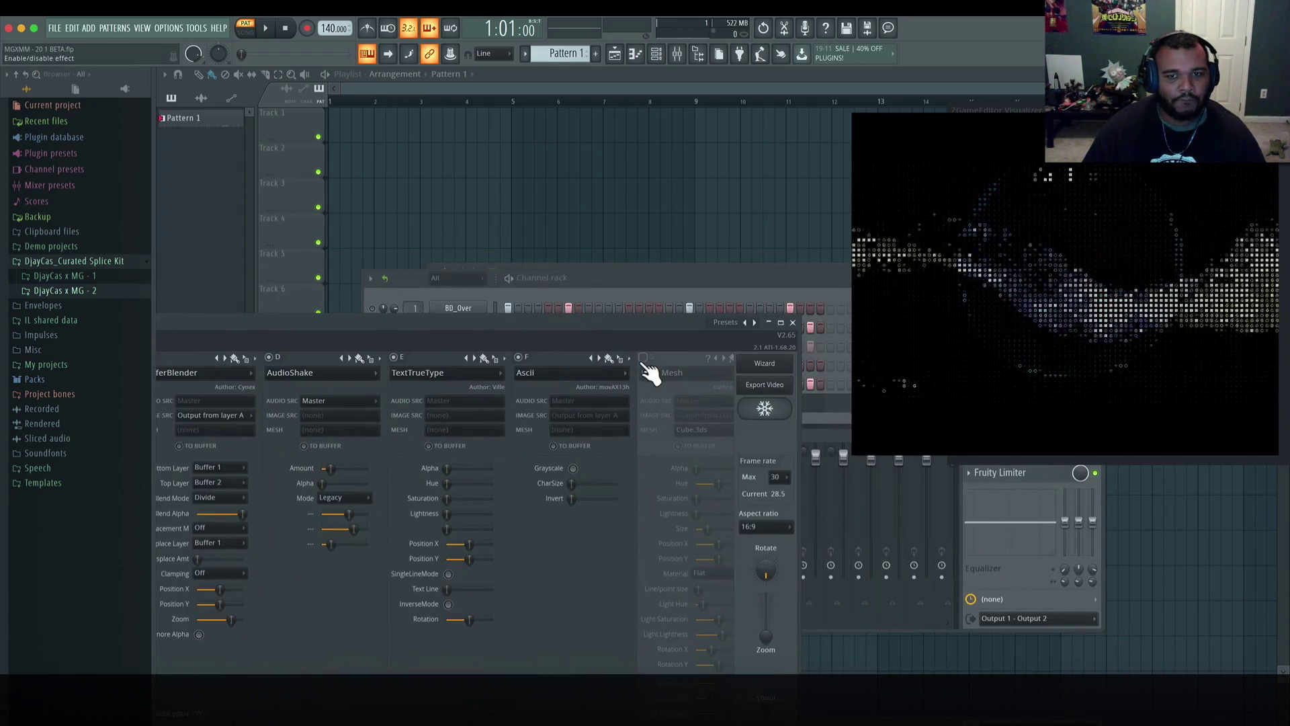
left_click(644, 360)
left_click_drag(655, 321, 695, 244)
left_click_drag(692, 608, 817, 606)
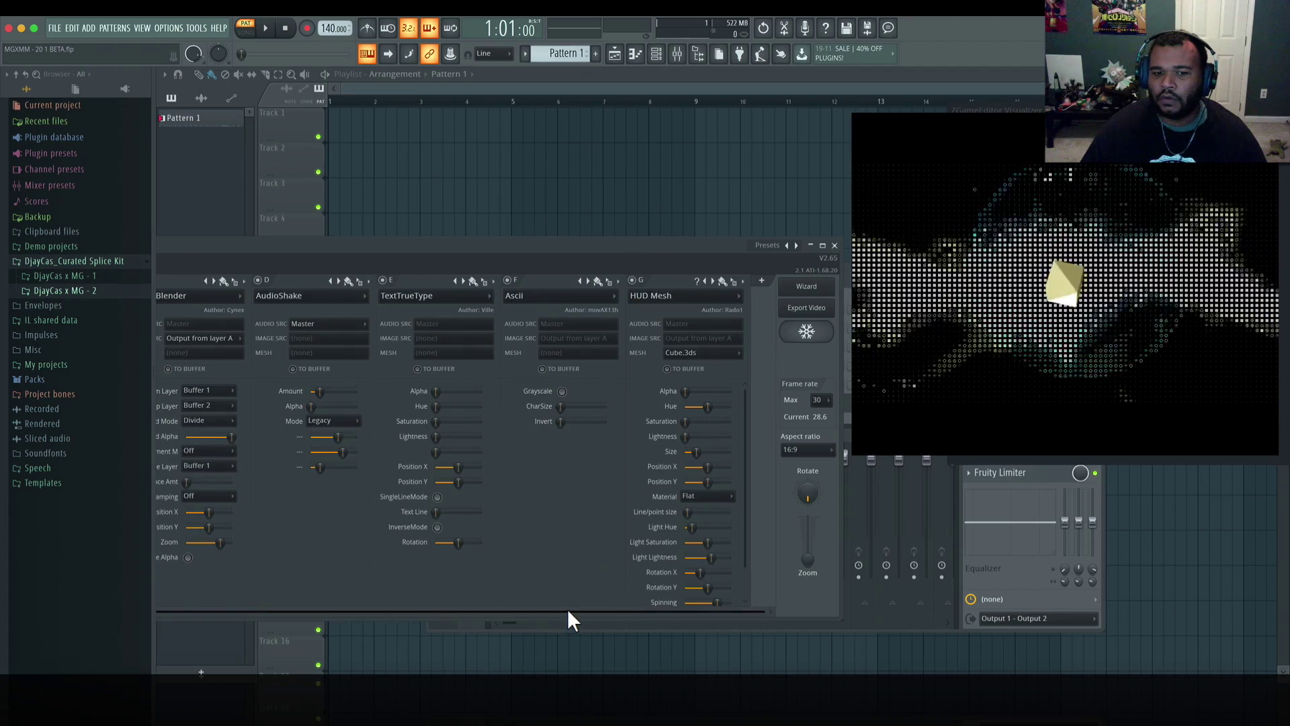
Play the pattern with all visualizer layers active and unsolo Perc_Click so every channel is heard.
left_click_drag(567, 607, 291, 587)
left_click_drag(540, 243, 757, 501)
key("space")
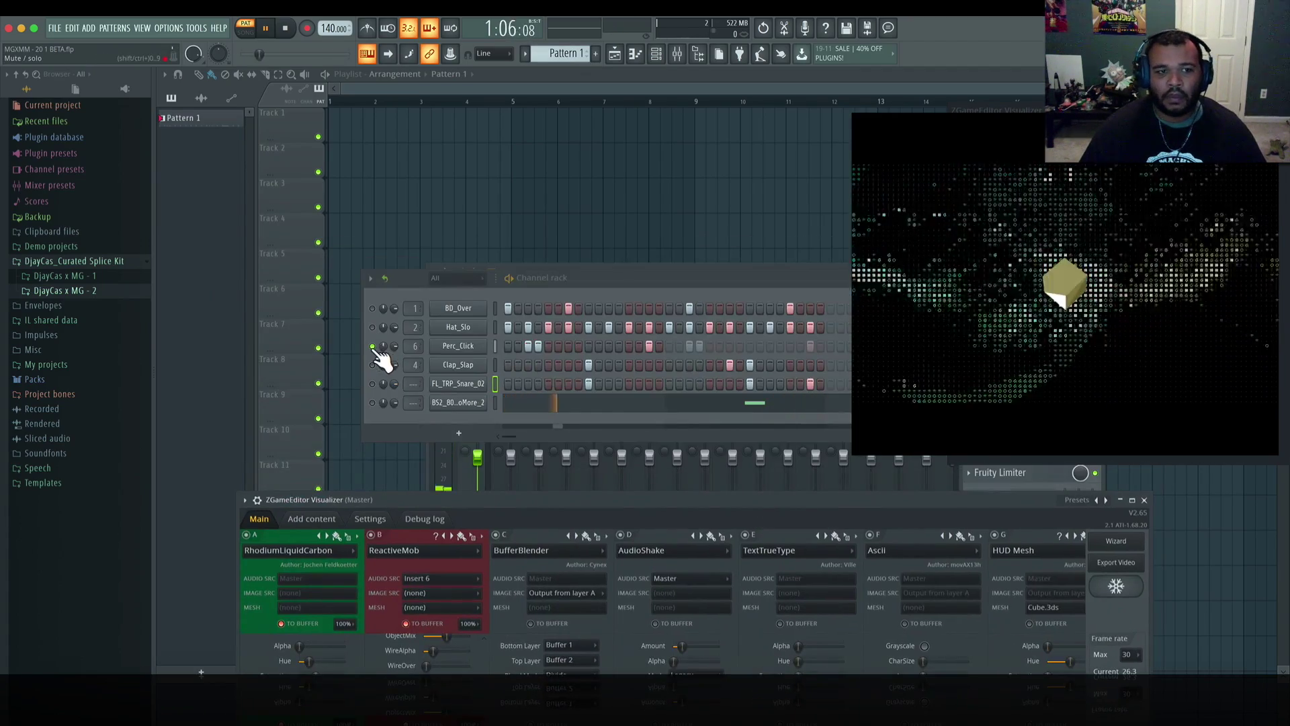
right_click(378, 349)
left_click(390, 358)
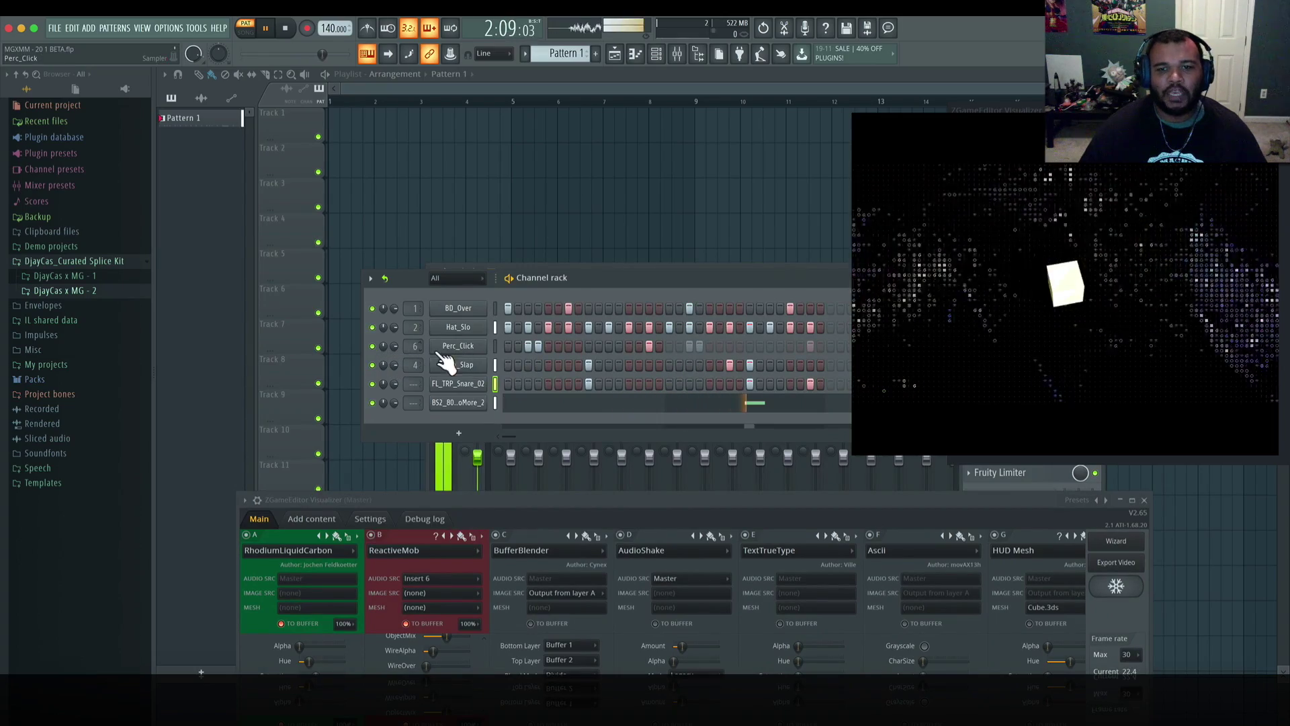
Stop playback and add the picture MGTF500.jpg to the visualizer's image content.
left_click_drag(639, 500, 363, 252)
left_click_drag(623, 249, 909, 344)
left_click(322, 362)
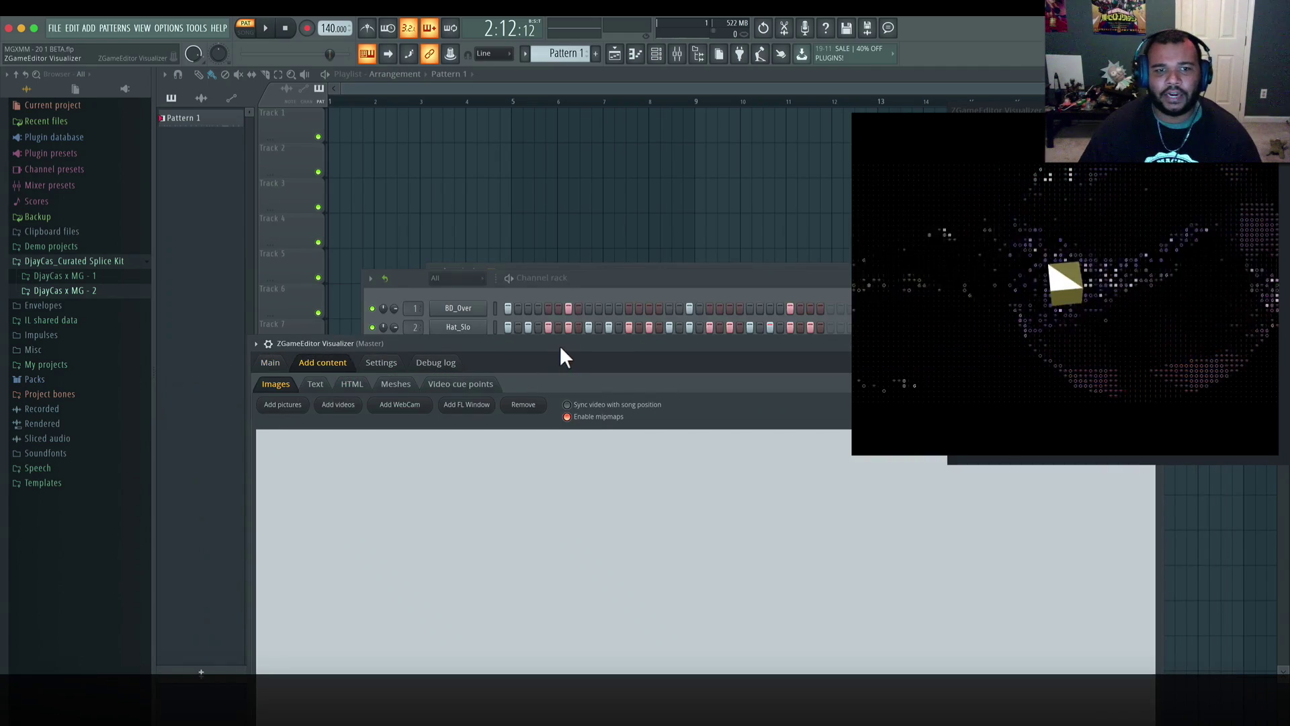
left_click_drag(560, 347, 551, 205)
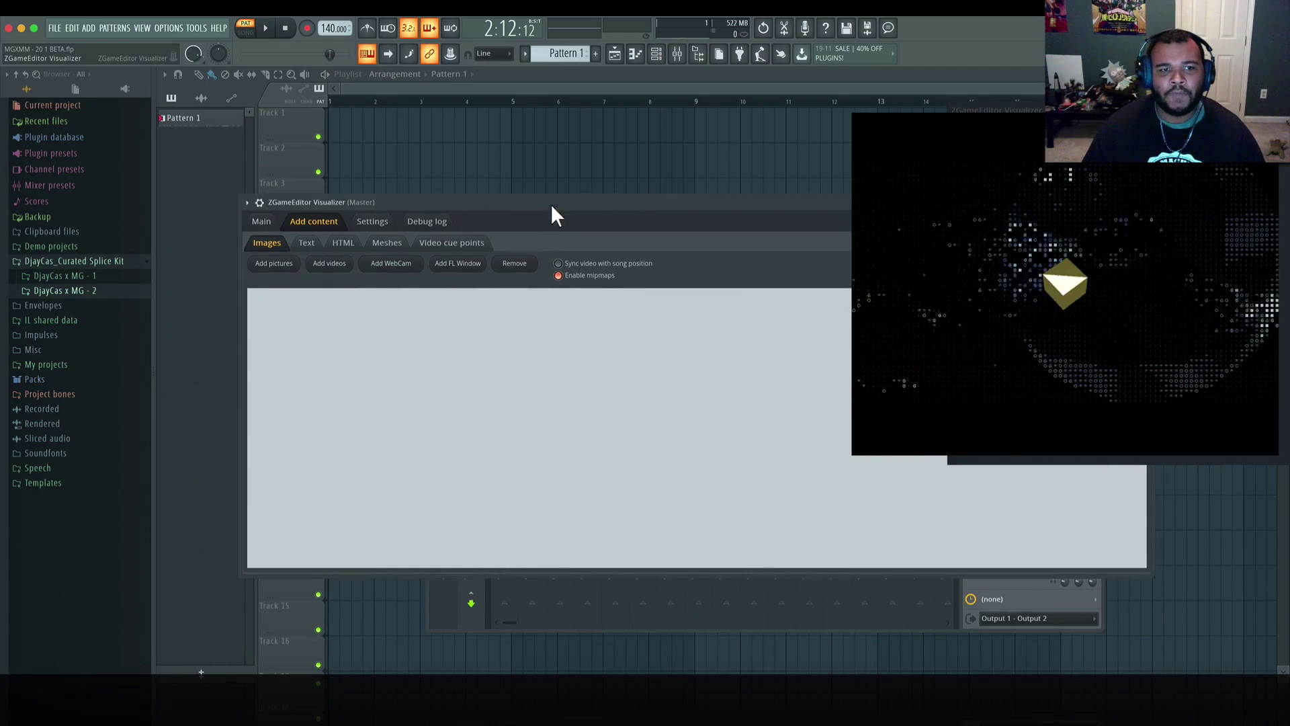
left_click(276, 268)
double_click(527, 317)
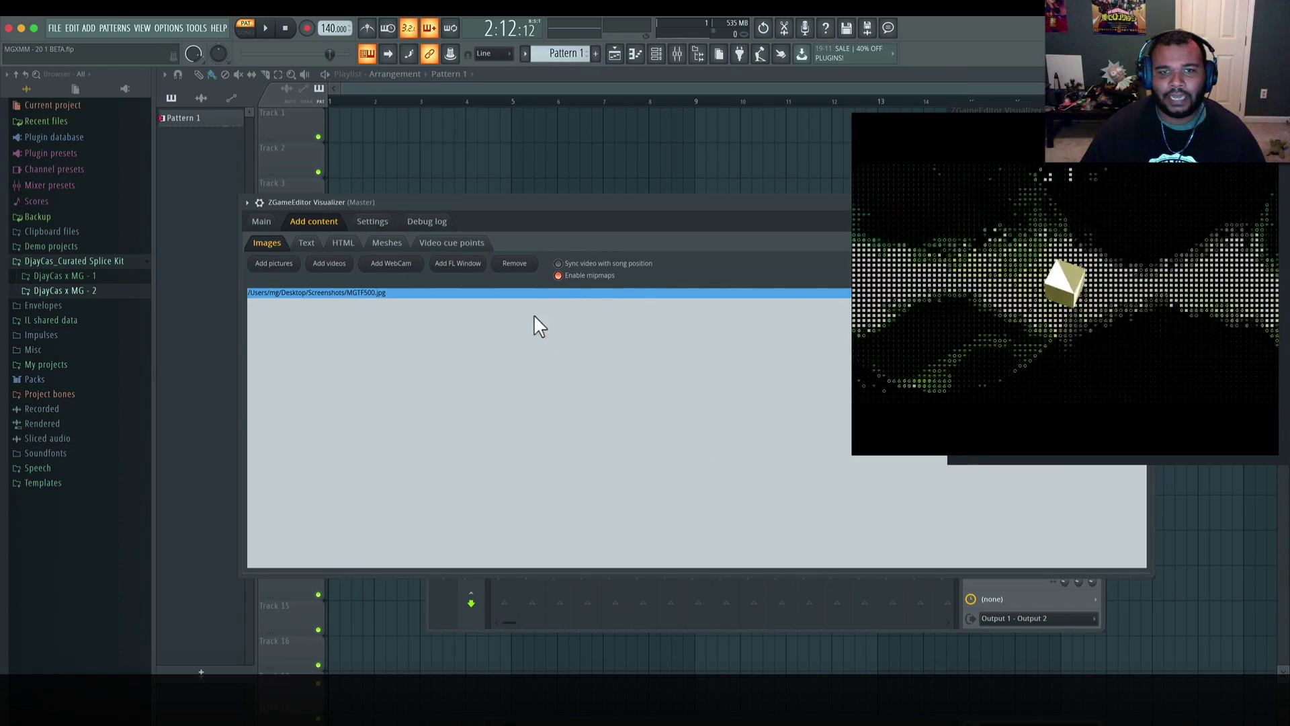
Return to the visualizer's main layer view and add an empty layer after HUD Mesh.
left_click(263, 221)
left_click_drag(591, 202, 291, 198)
left_click_drag(733, 543, 812, 537)
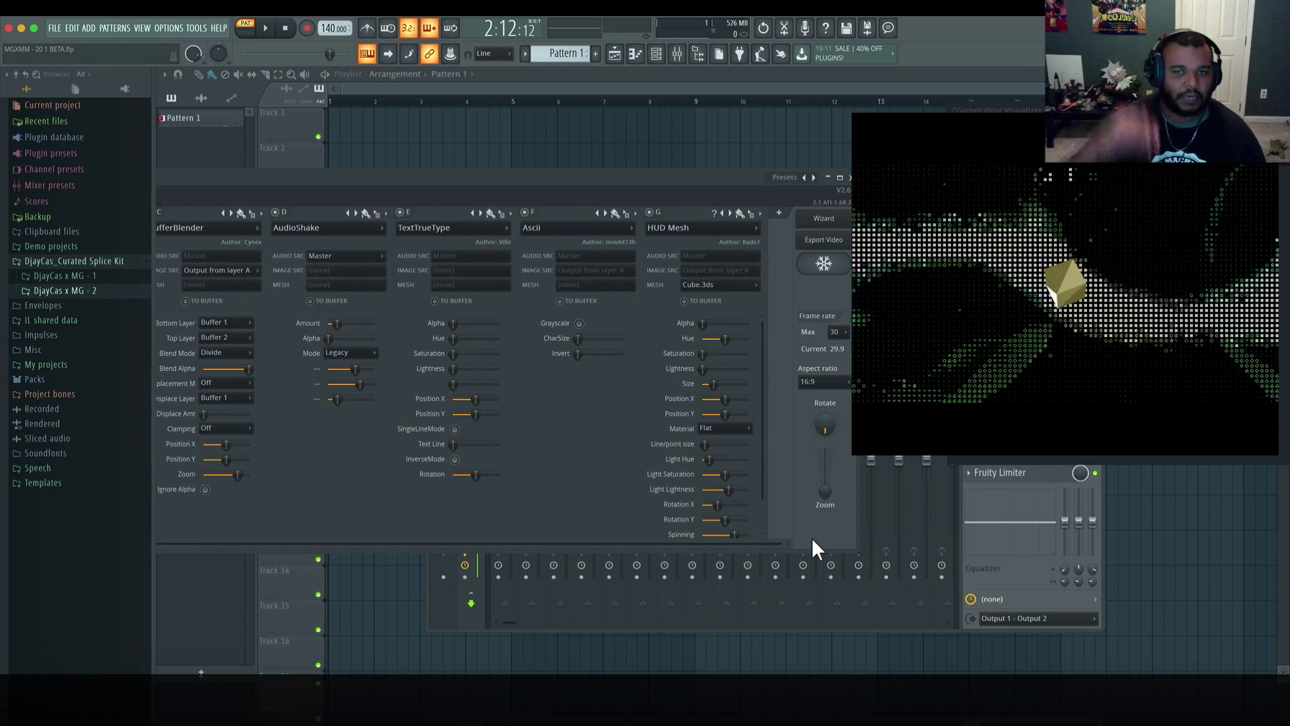
left_click(779, 213)
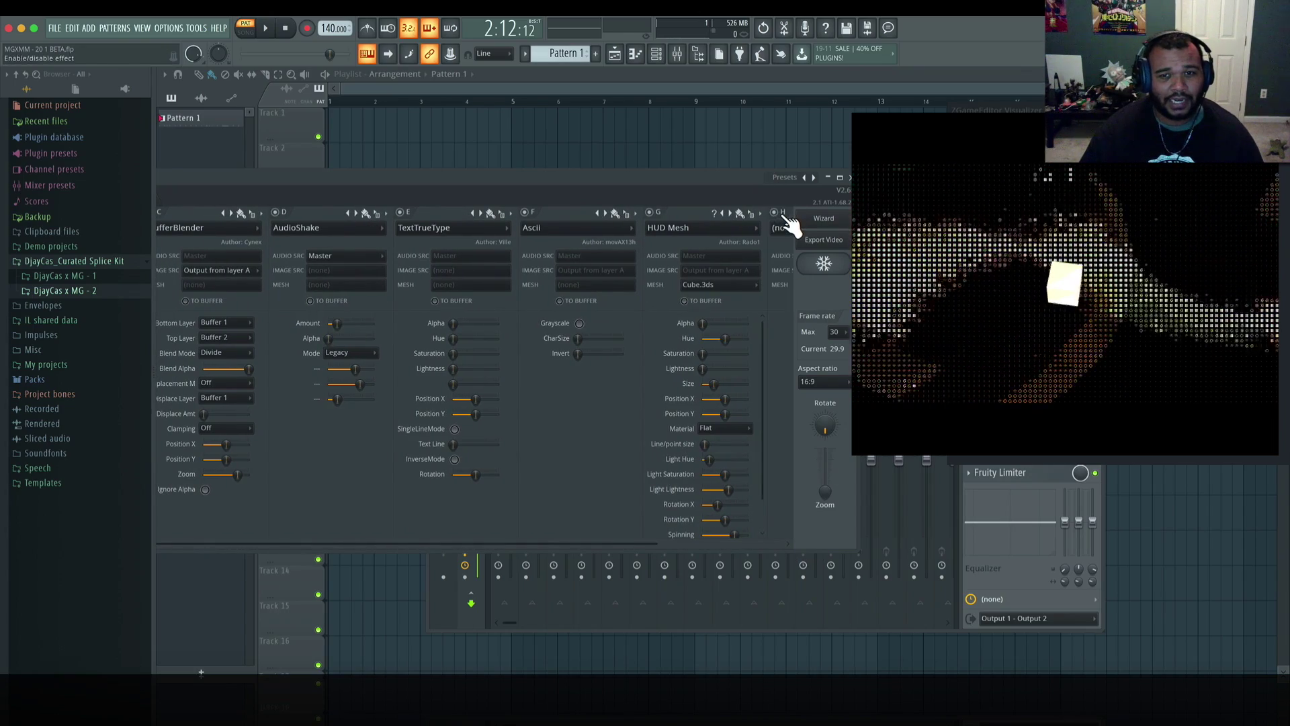
left_click_drag(653, 542, 796, 521)
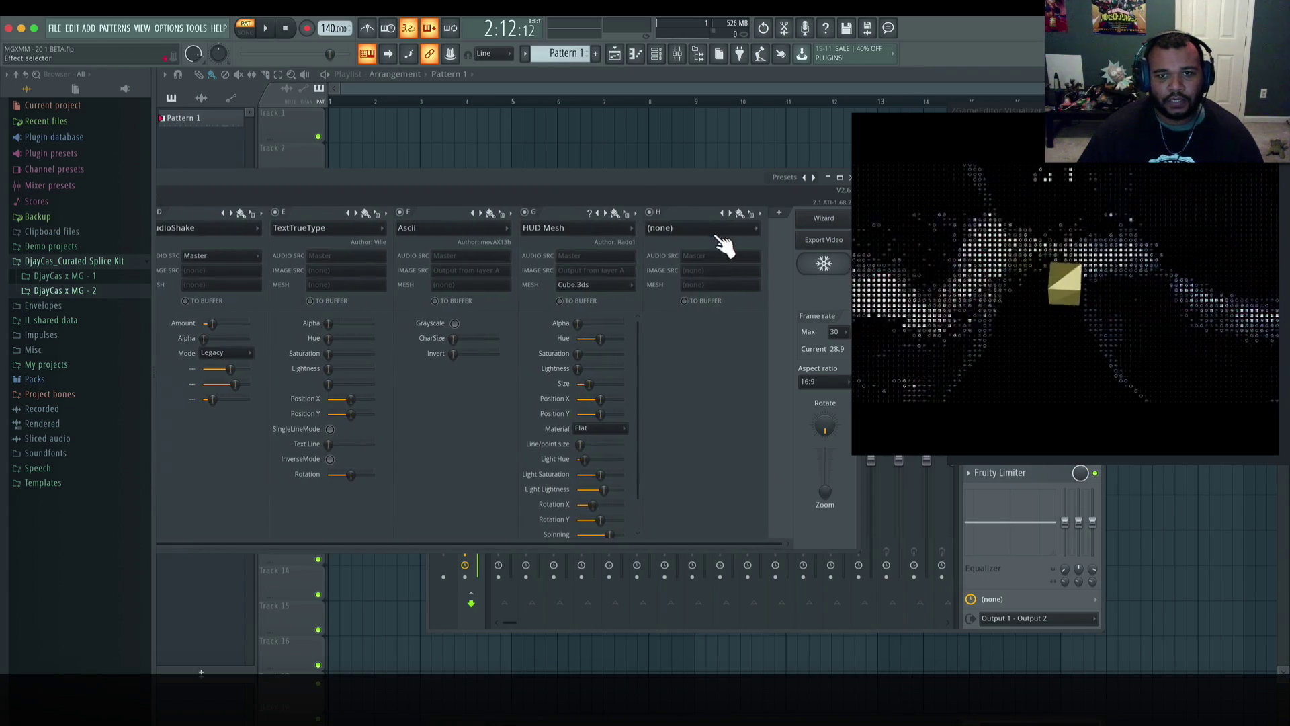
Load the ImageSlices effect into layer H and set its image source to MGTF500.jpg.
left_click(710, 230)
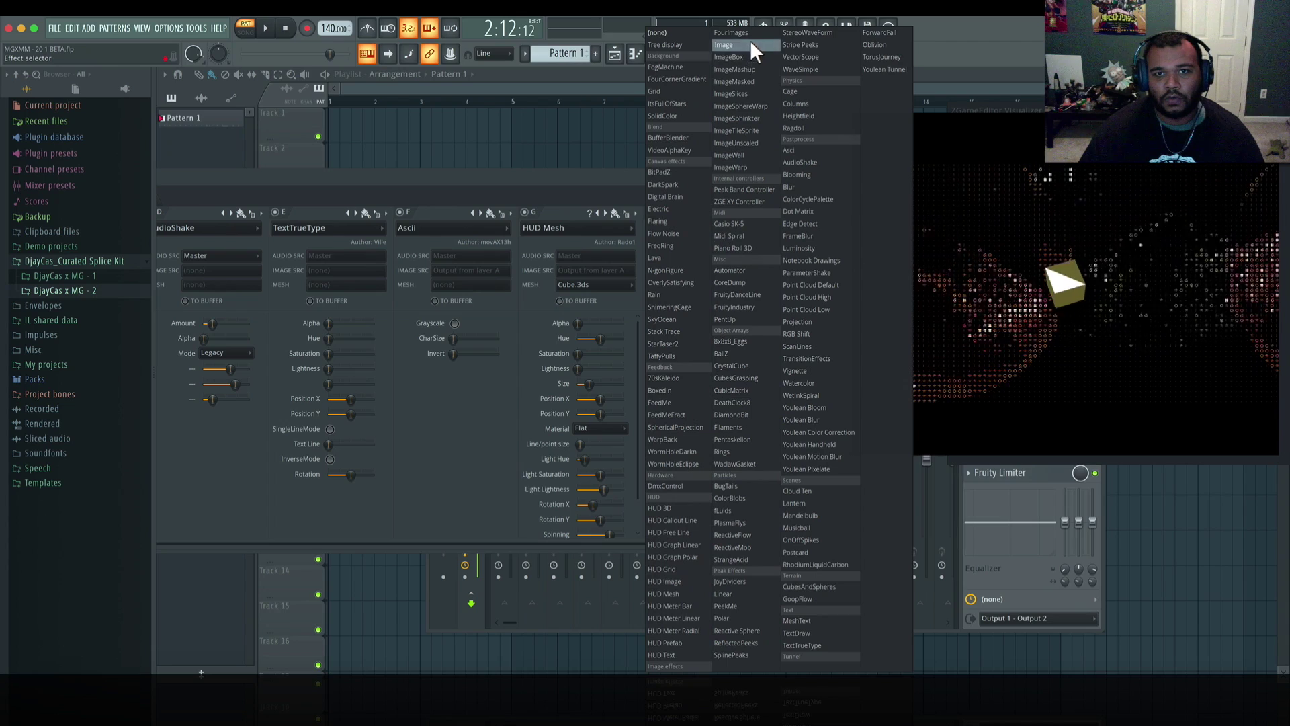
left_click(742, 93)
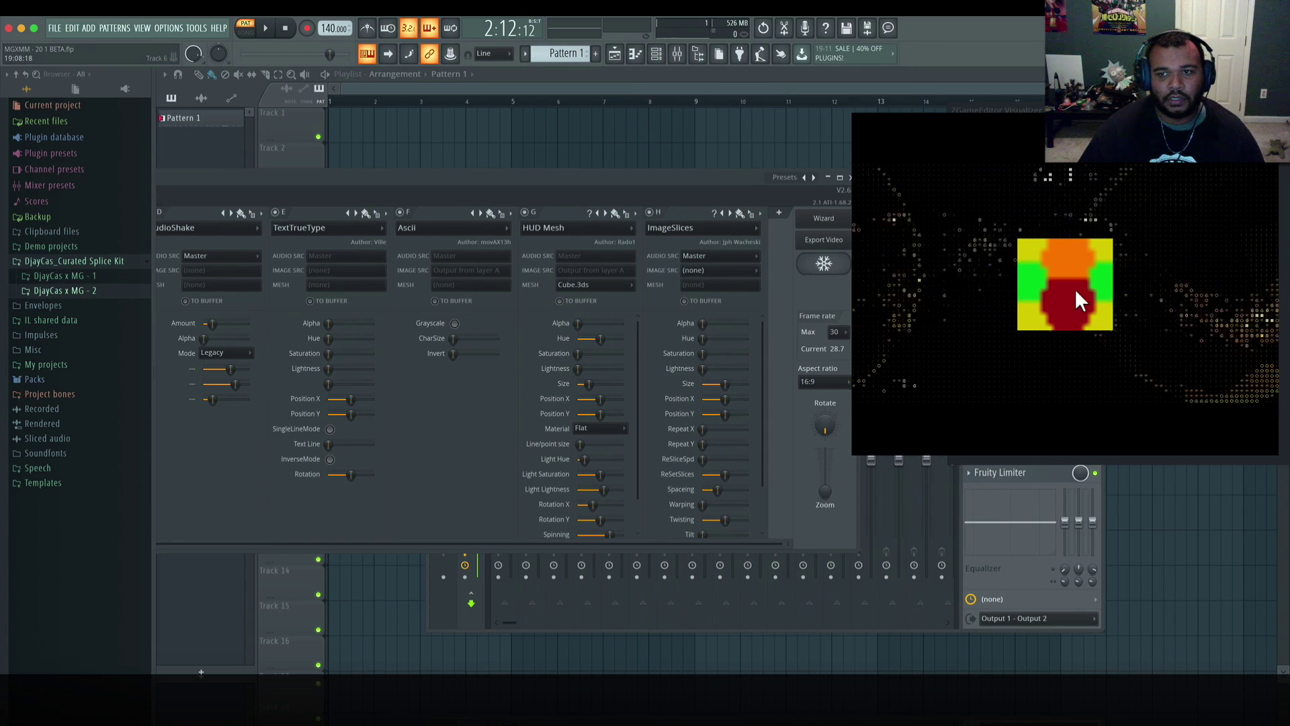
left_click(716, 270)
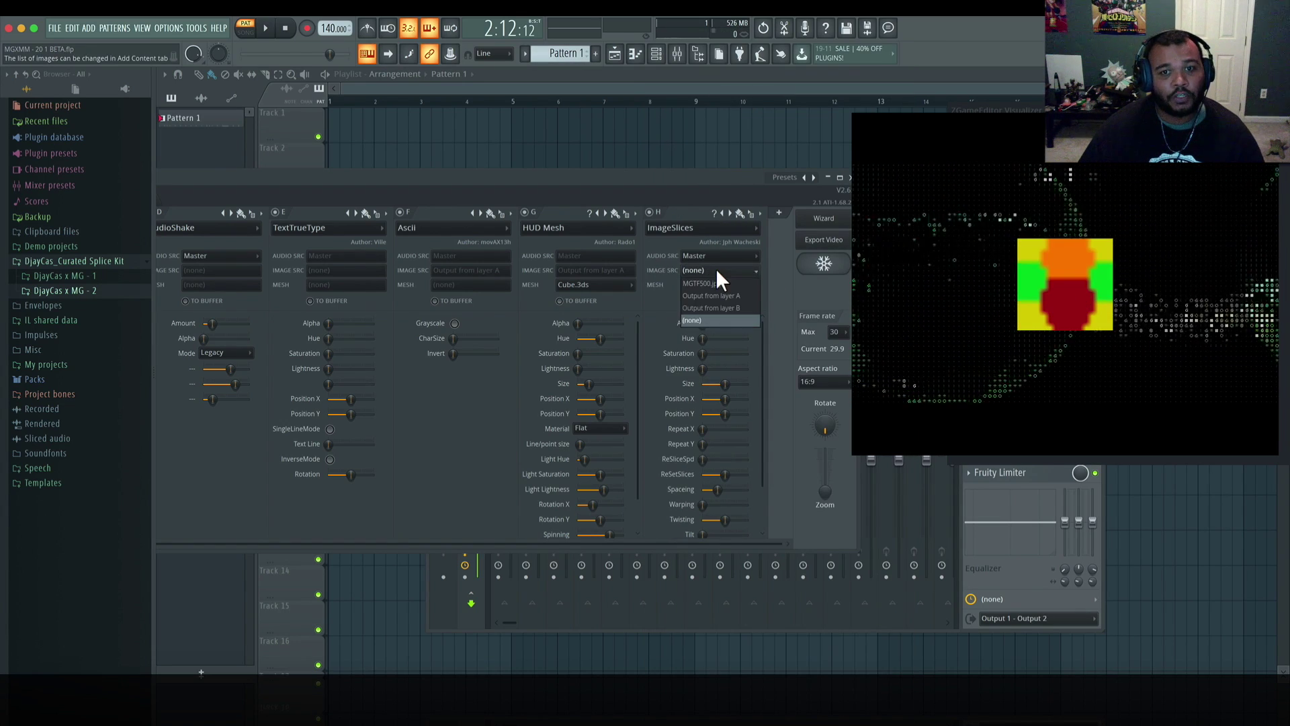
left_click(718, 283)
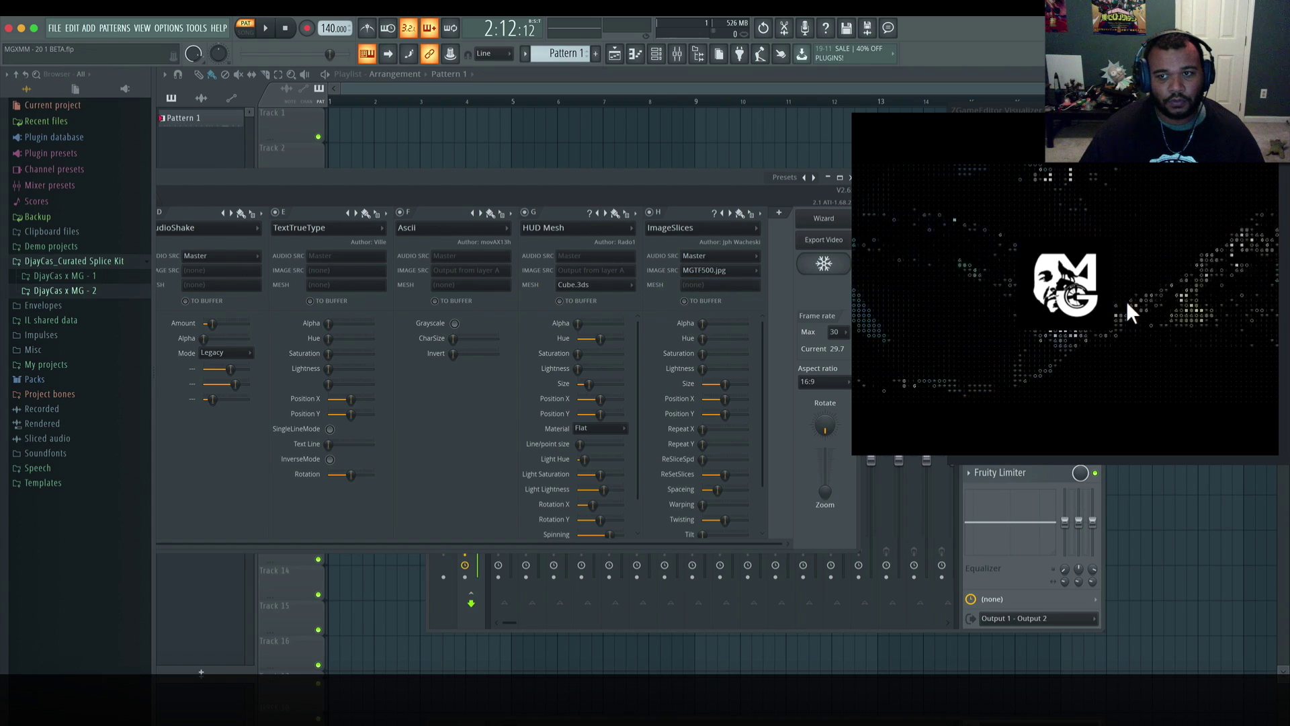
Adjust the ImageSlices layer's Hue, Warping and Tilt to distort the logo, and play the pattern to preview the effect.
scroll(766, 326, "down", 1)
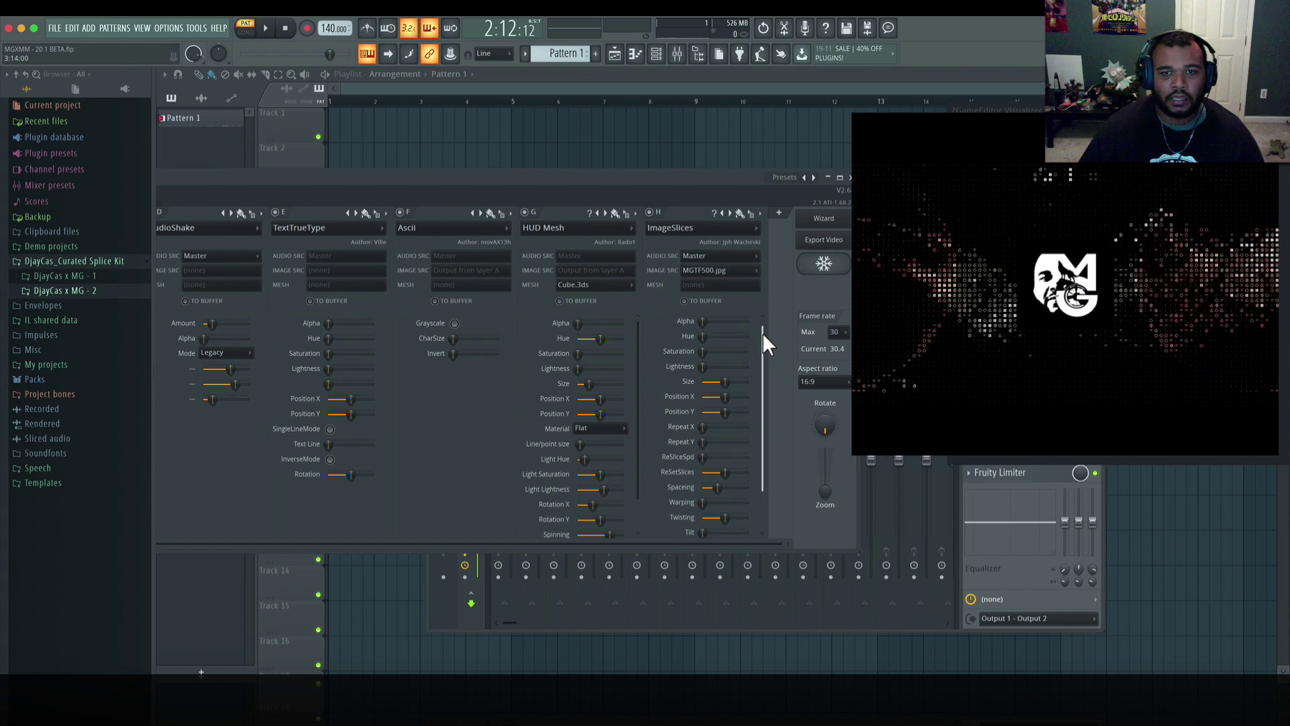
left_click_drag(702, 318, 779, 347)
scroll(757, 389, "down", 1)
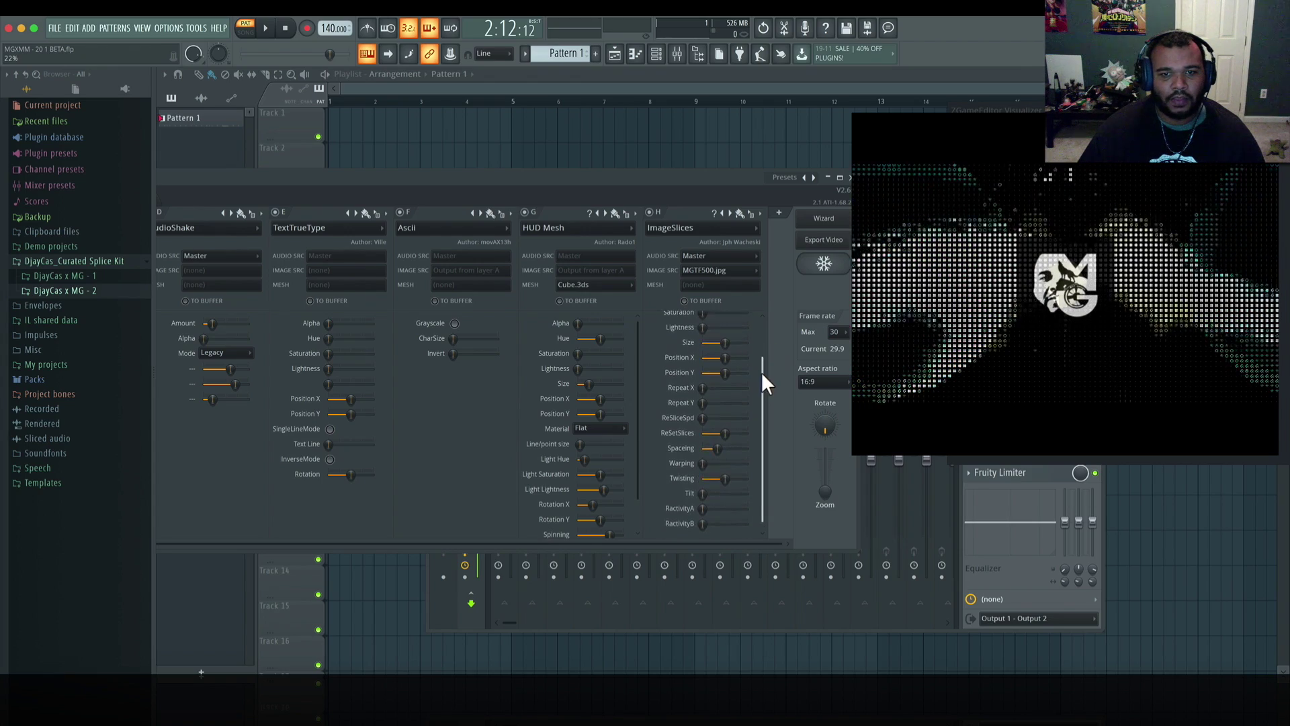
mouse_move(702, 404)
left_mouse_down()
mouse_move(727, 404)
mouse_move(704, 404)
left_mouse_up()
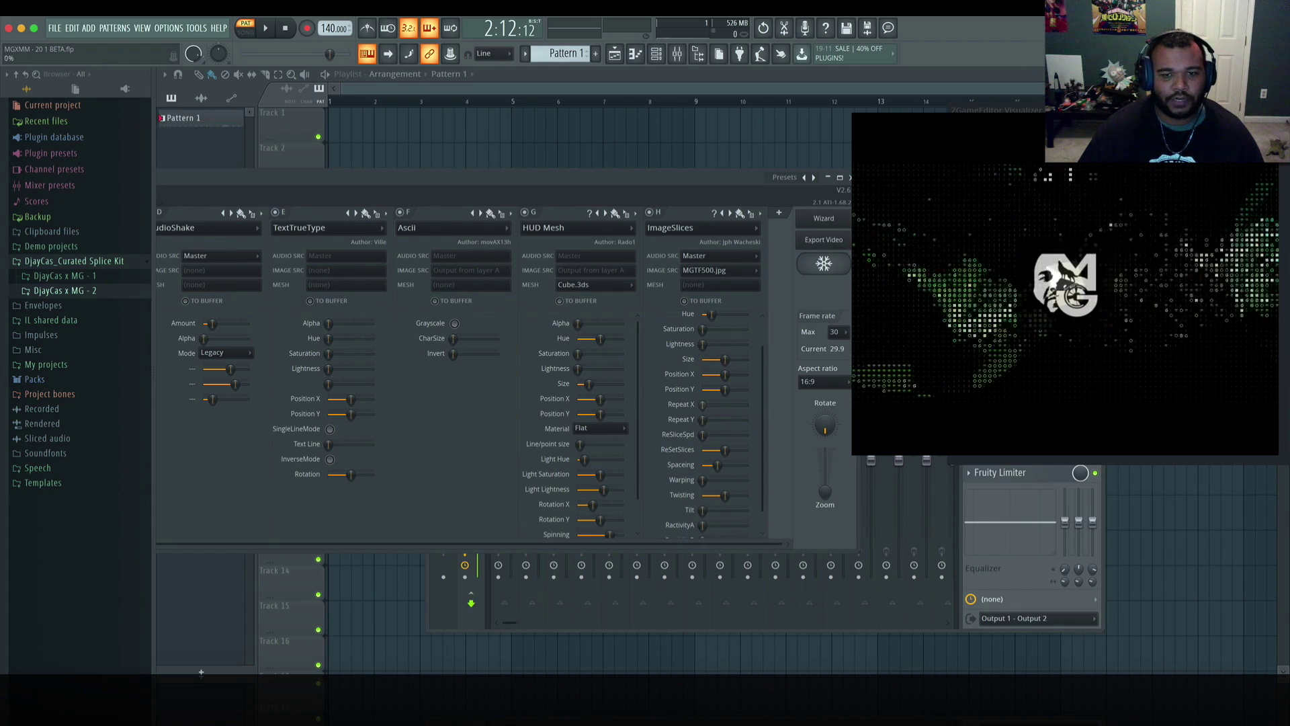
scroll(762, 438, "down", 1)
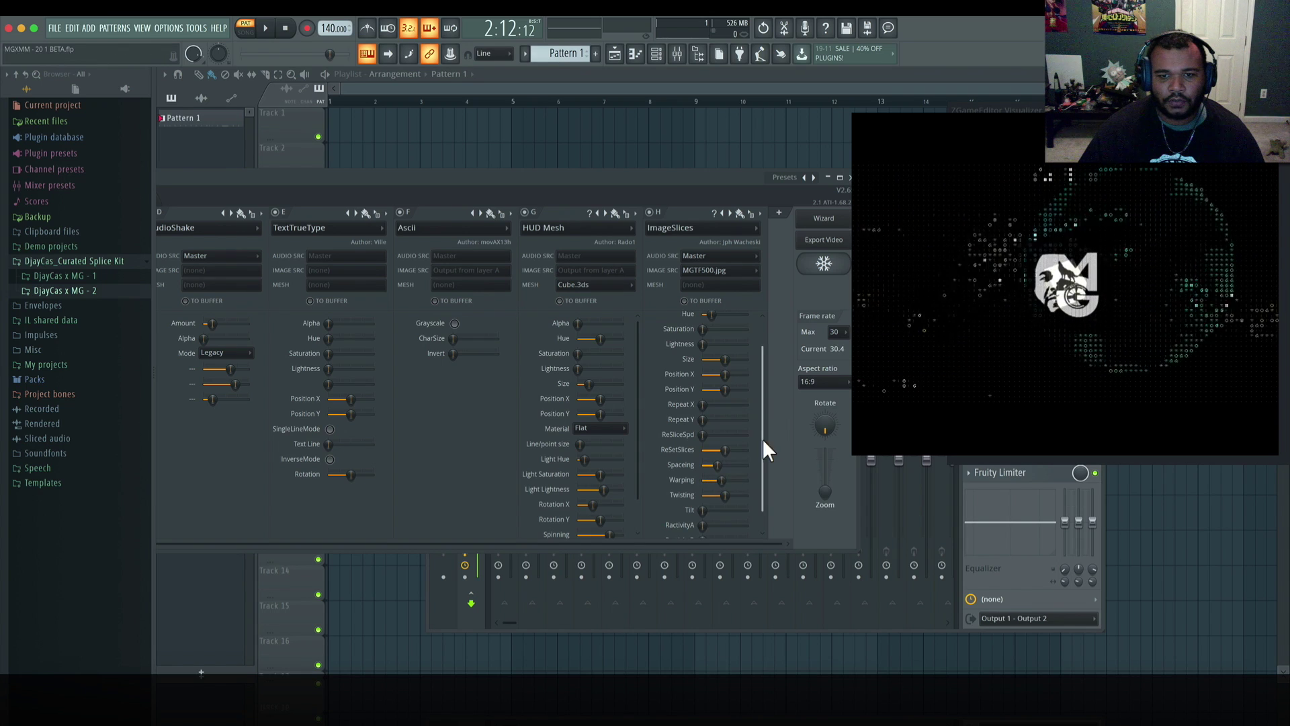
left_click_drag(704, 494, 706, 494)
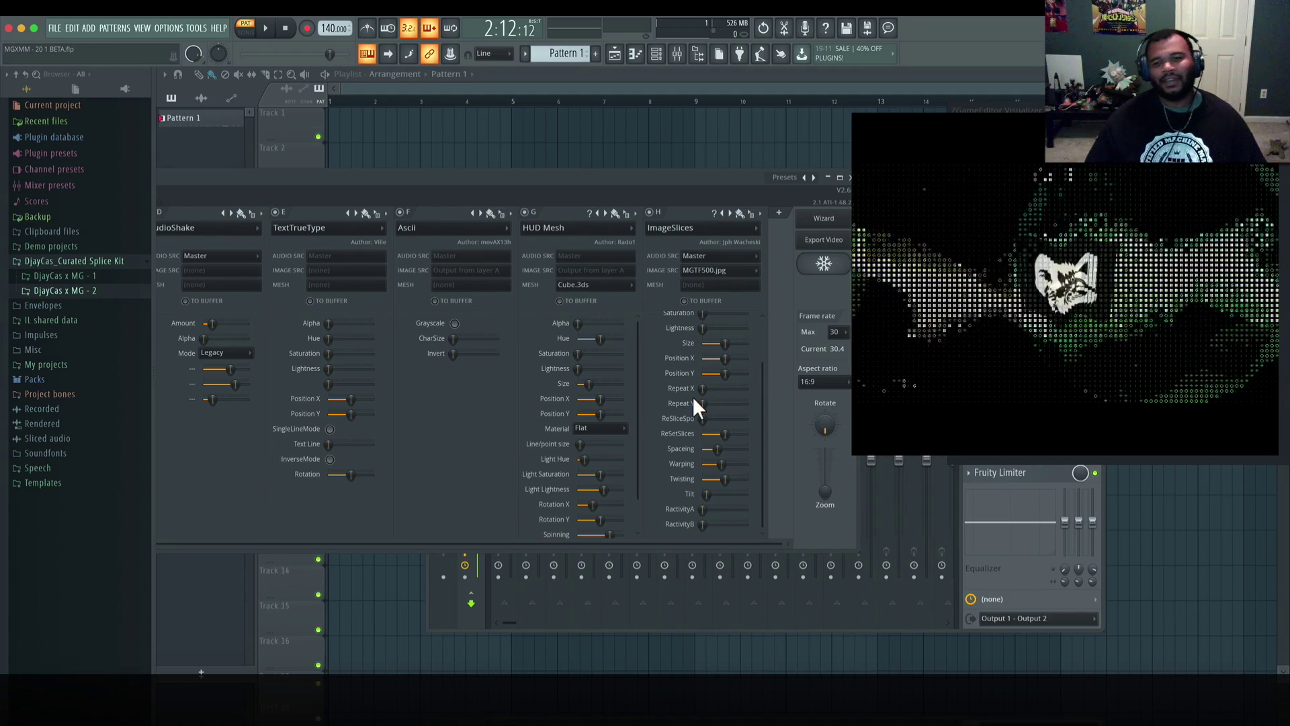
key("space")
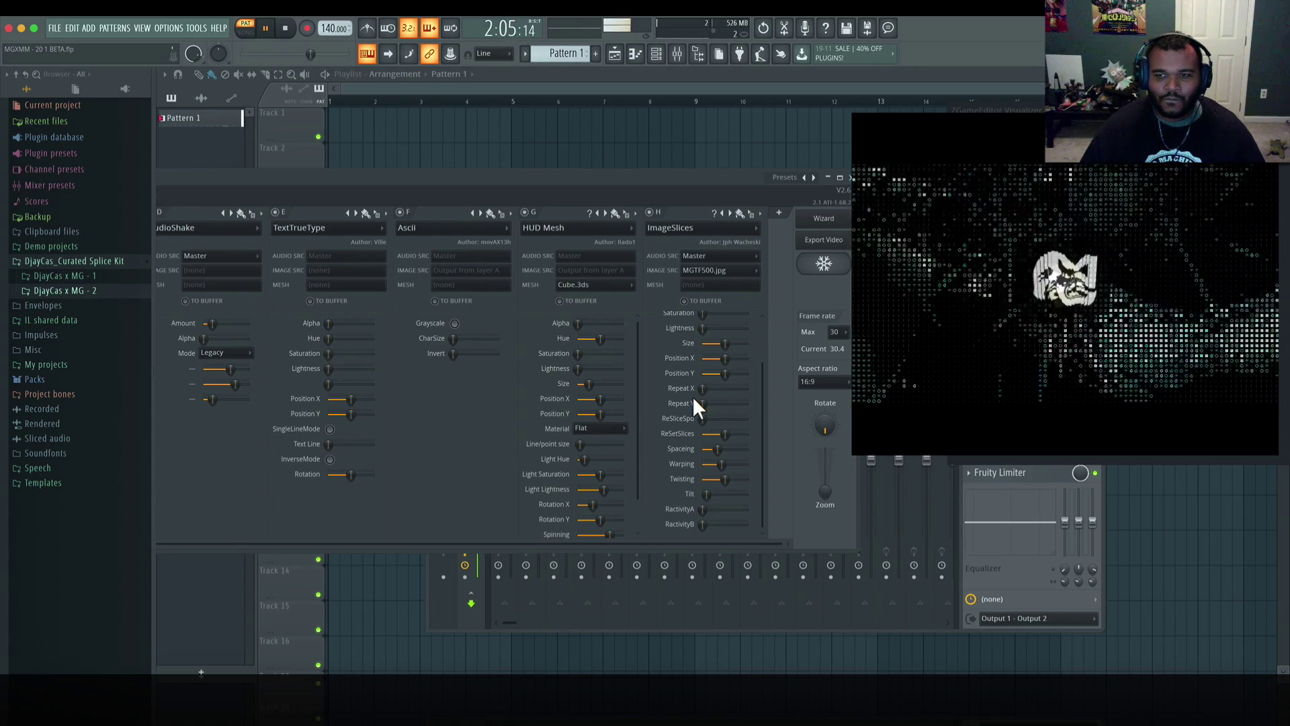
key("space")
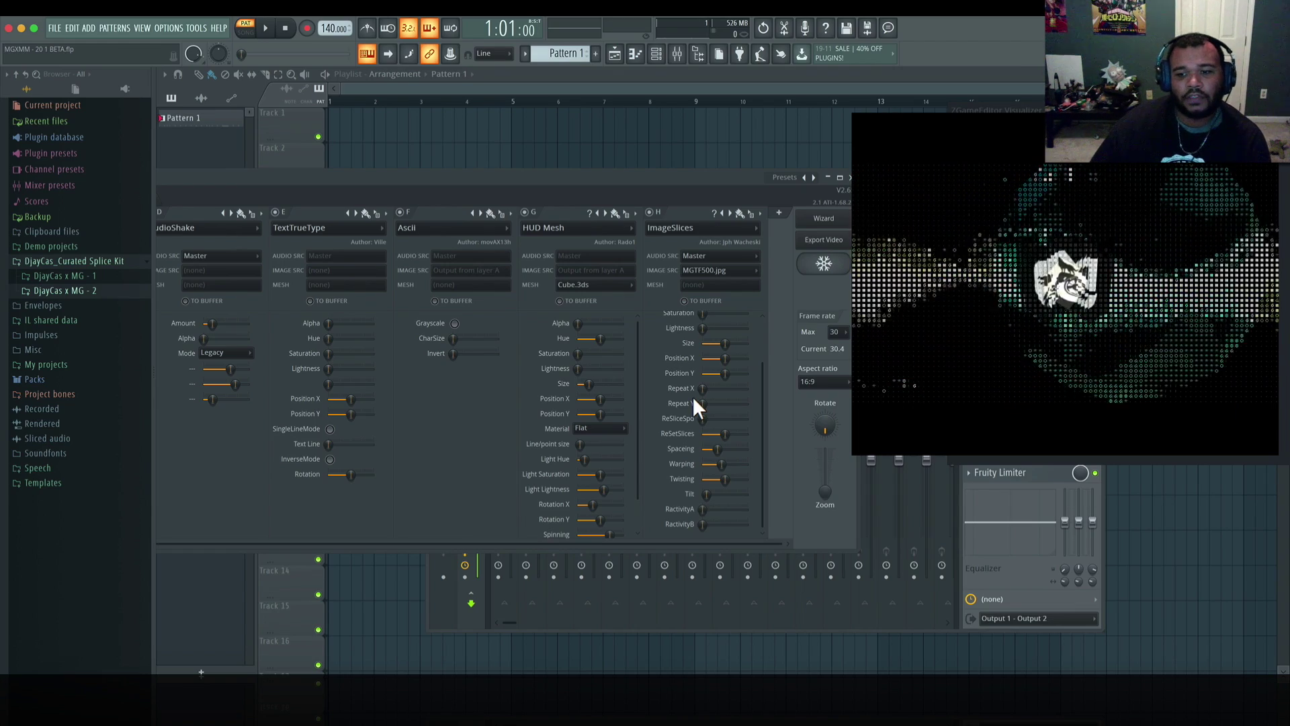
Switch to the browser's FL Studio 20.1 beta news page and highlight the ZGE Visualizer entry and other What's New items.
left_click(1091, 699)
left_click_drag(472, 579, 381, 557)
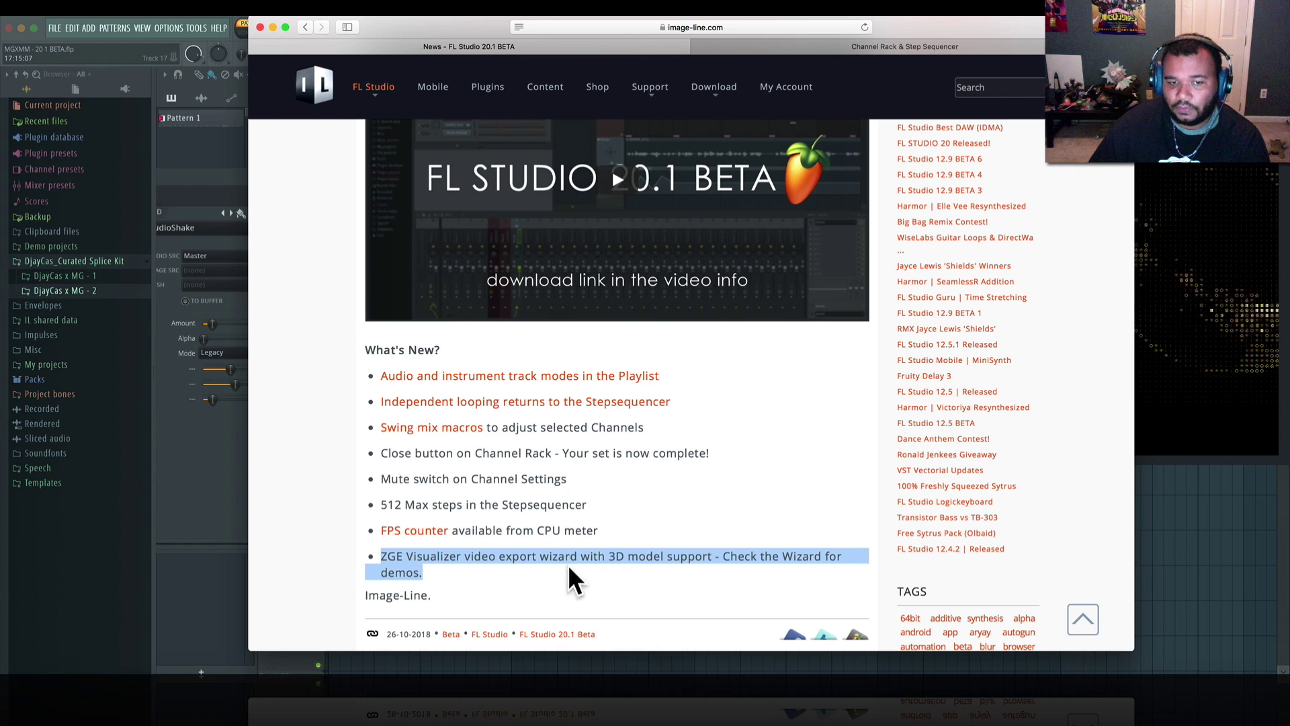
left_click(711, 524)
left_click_drag(631, 479, 440, 377)
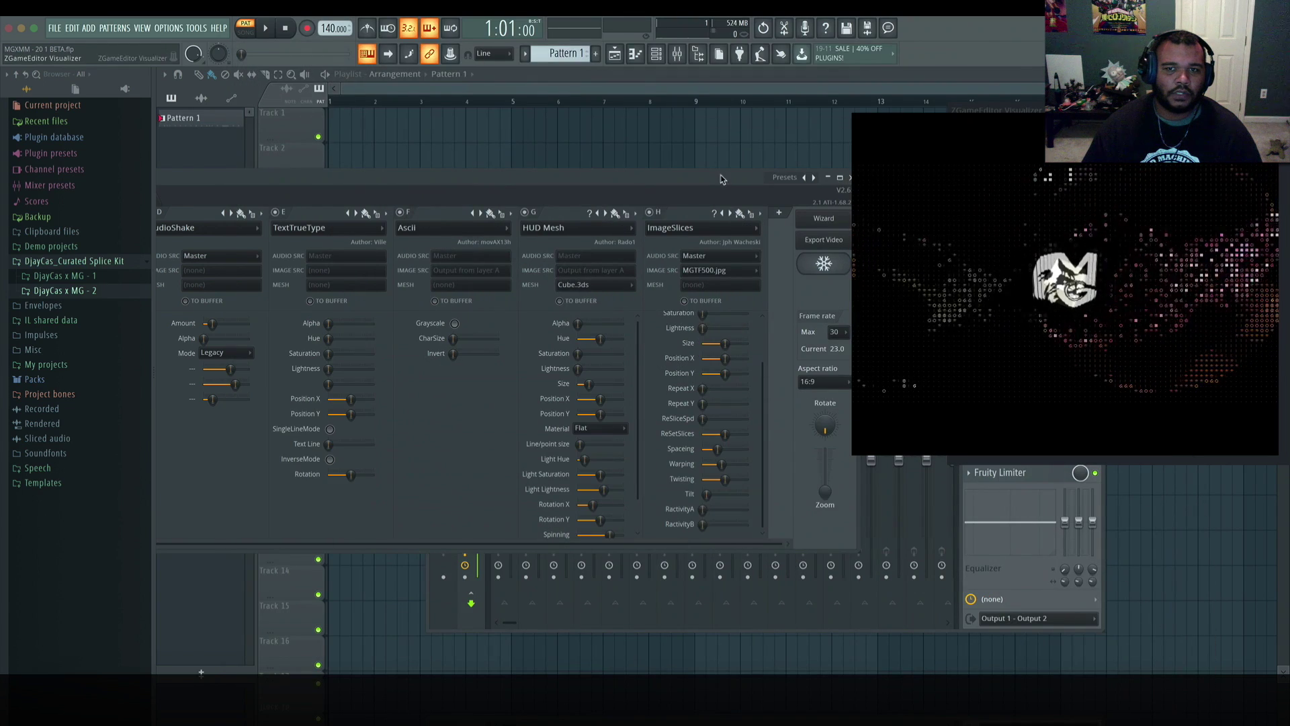
Switch back to FL Studio, close the visualizer and mixer windows, and move and widen the channel rack.
left_click(840, 177)
left_click(680, 213)
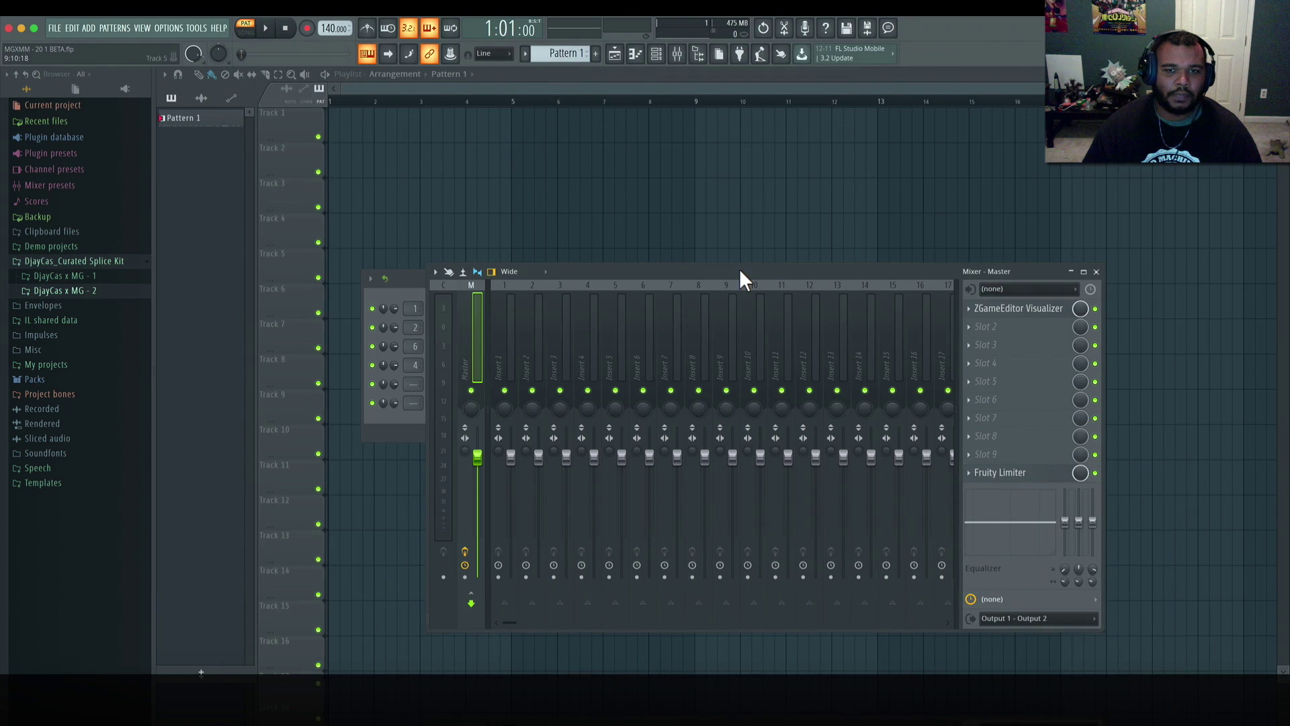
left_click(1096, 271)
left_click_drag(839, 272, 765, 197)
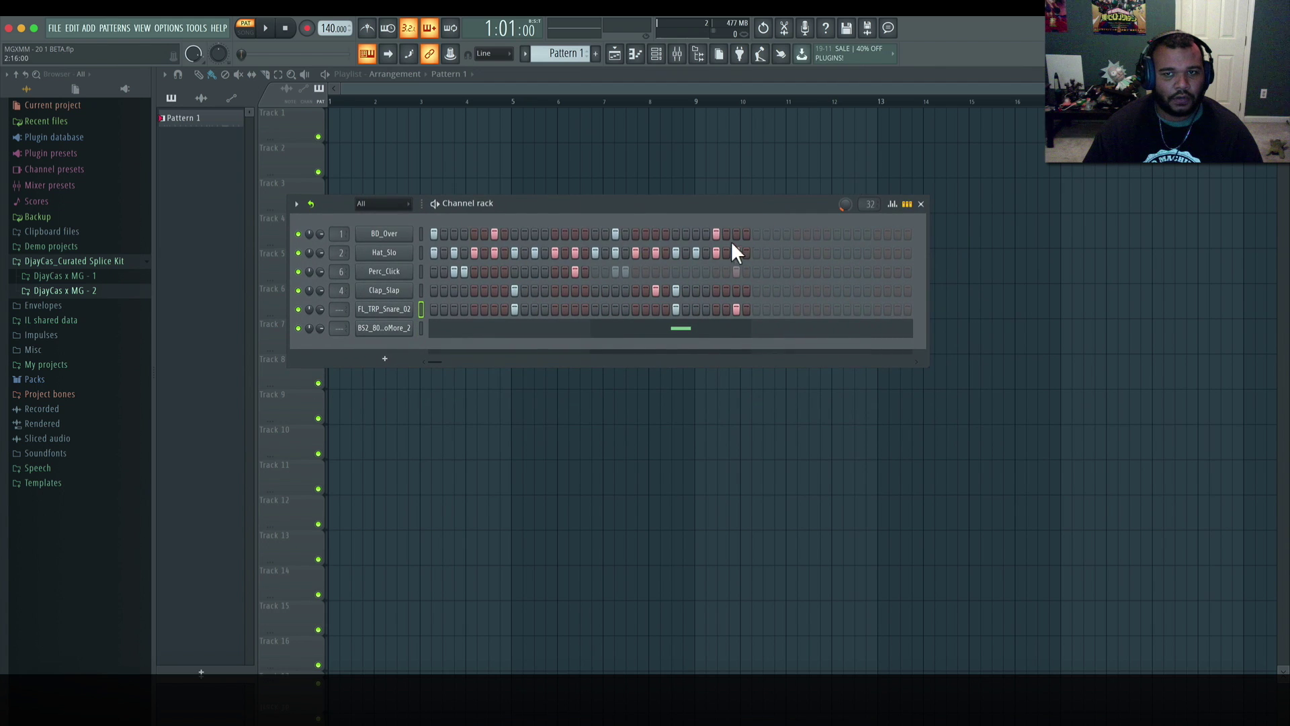
left_click_drag(929, 366, 970, 367)
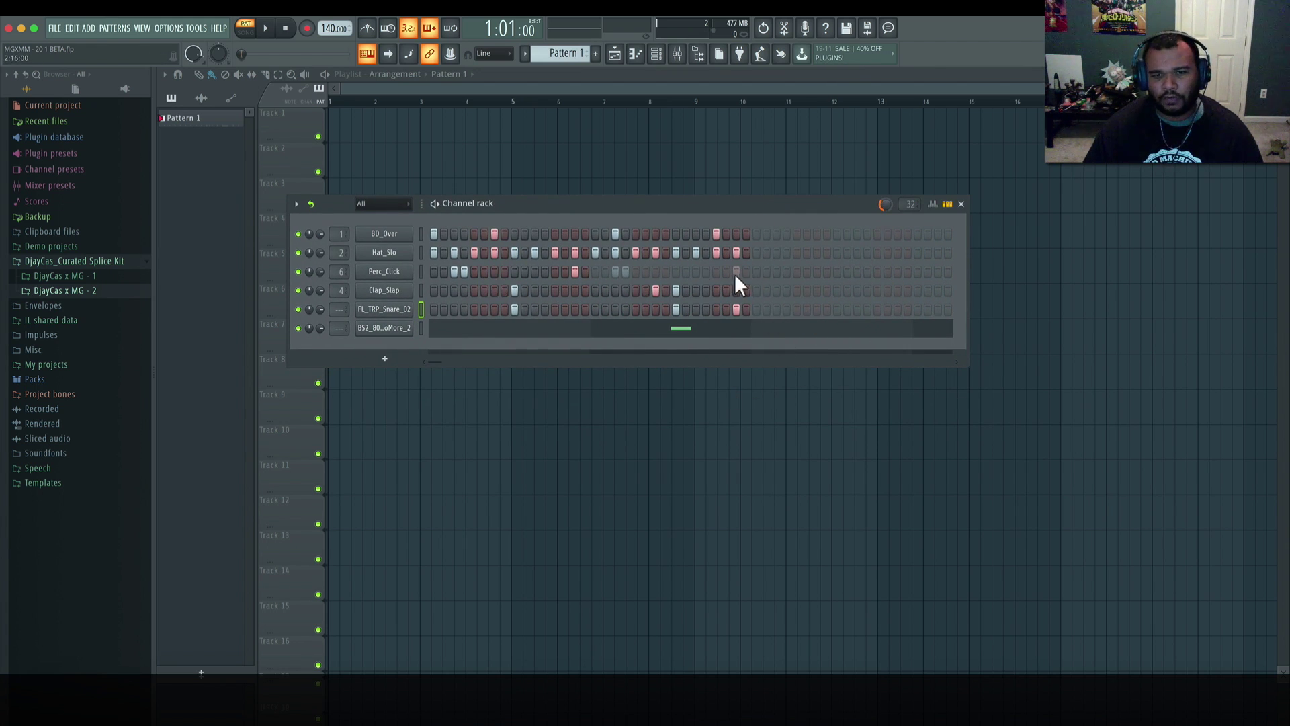
Open Perc_Click's channel settings, collapse that window to its title bar, and close the channel rack.
left_click(389, 271)
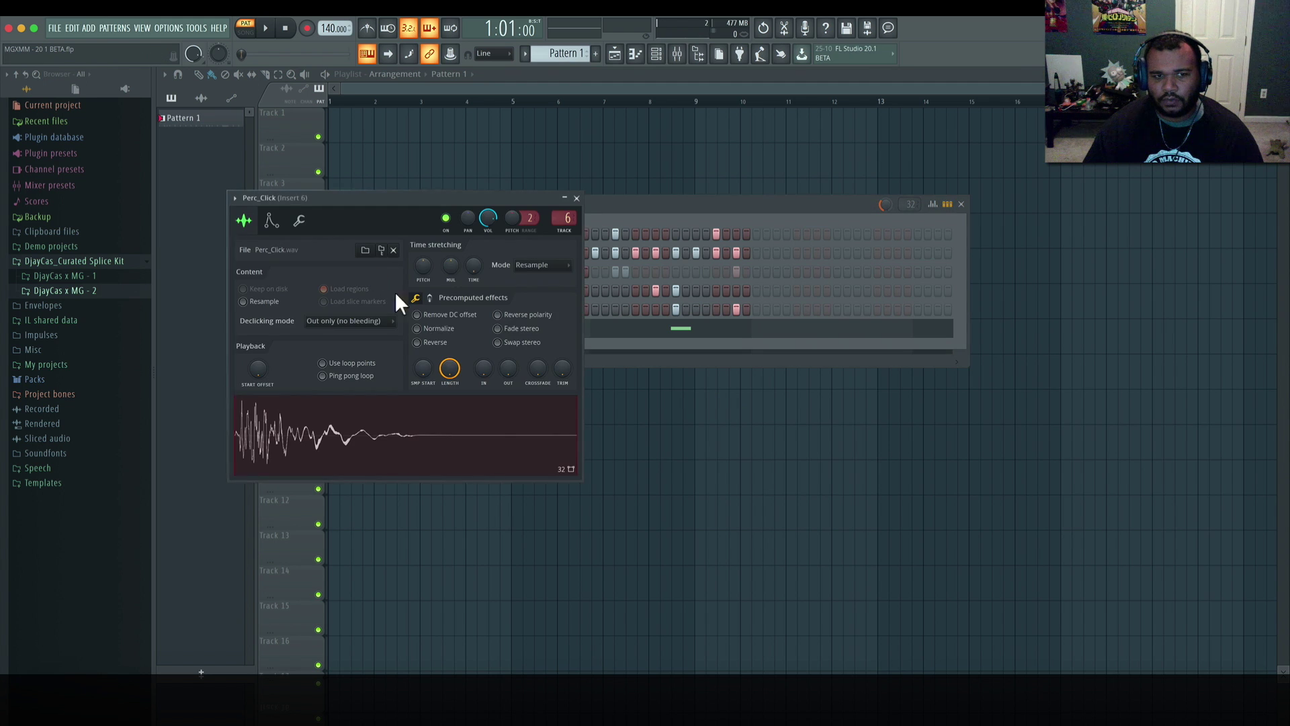
left_click(300, 222)
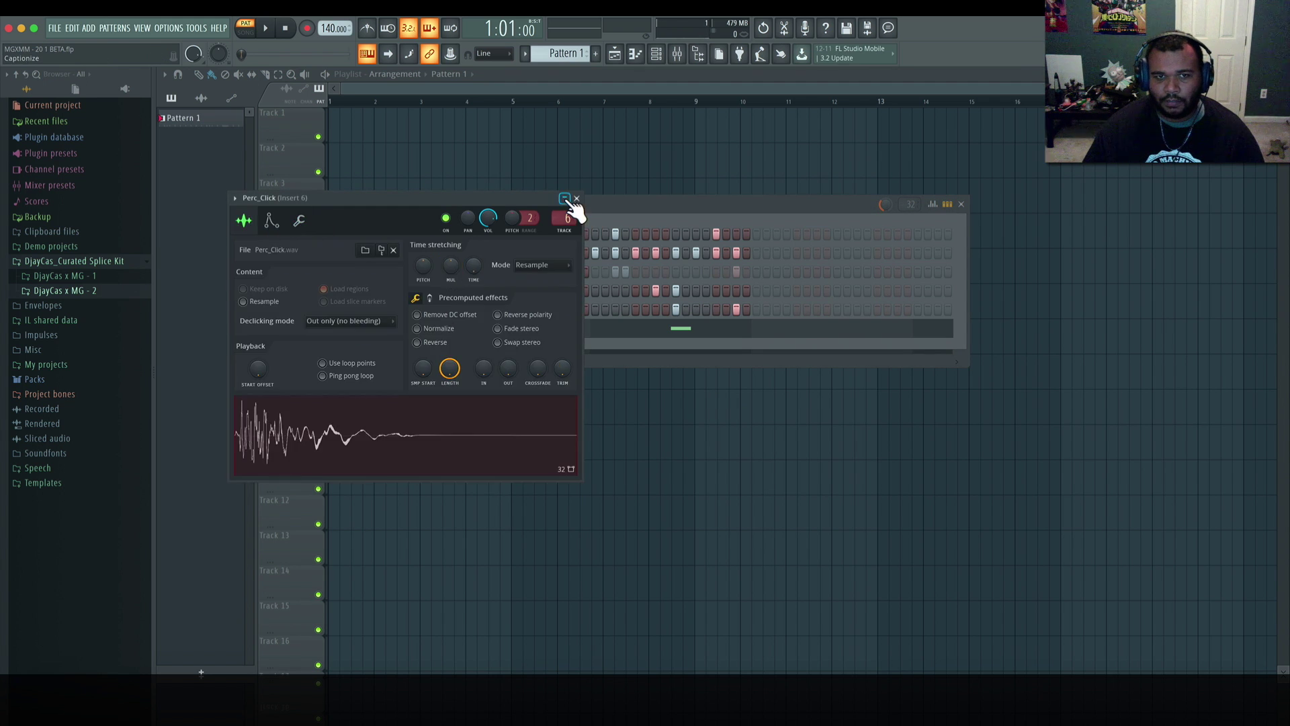
left_click(576, 198)
left_click(961, 203)
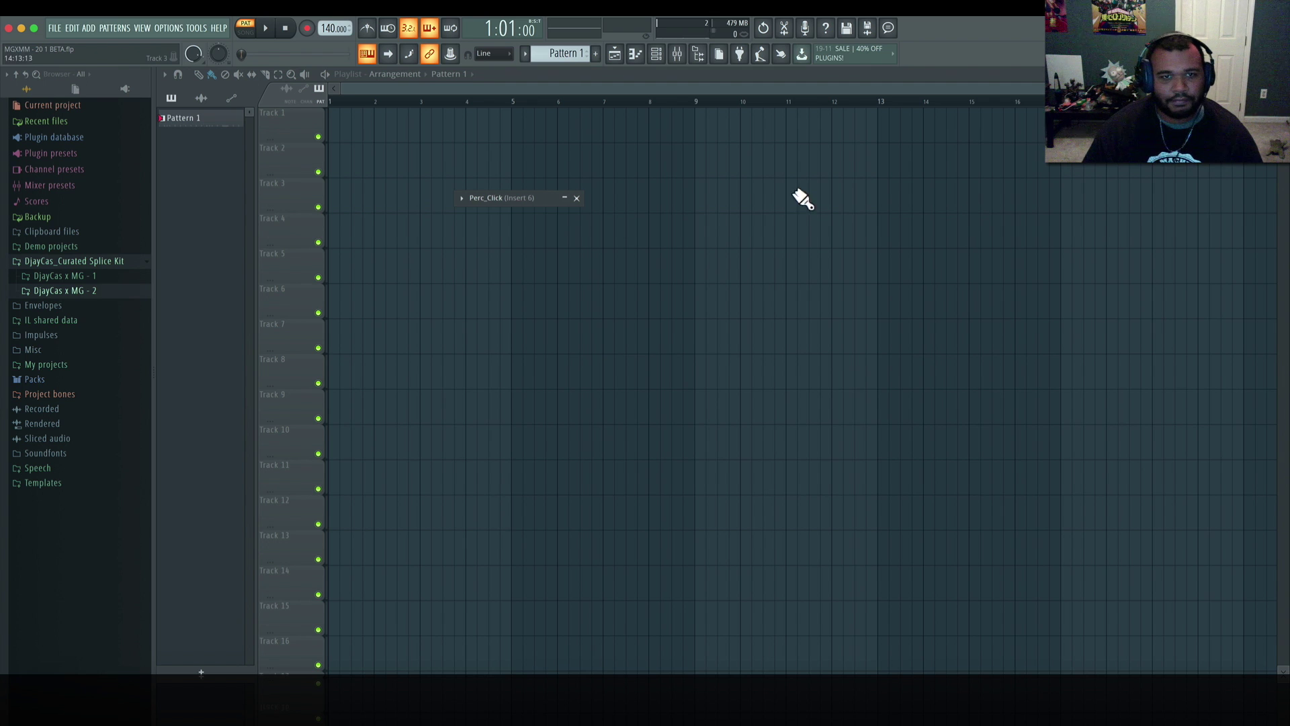